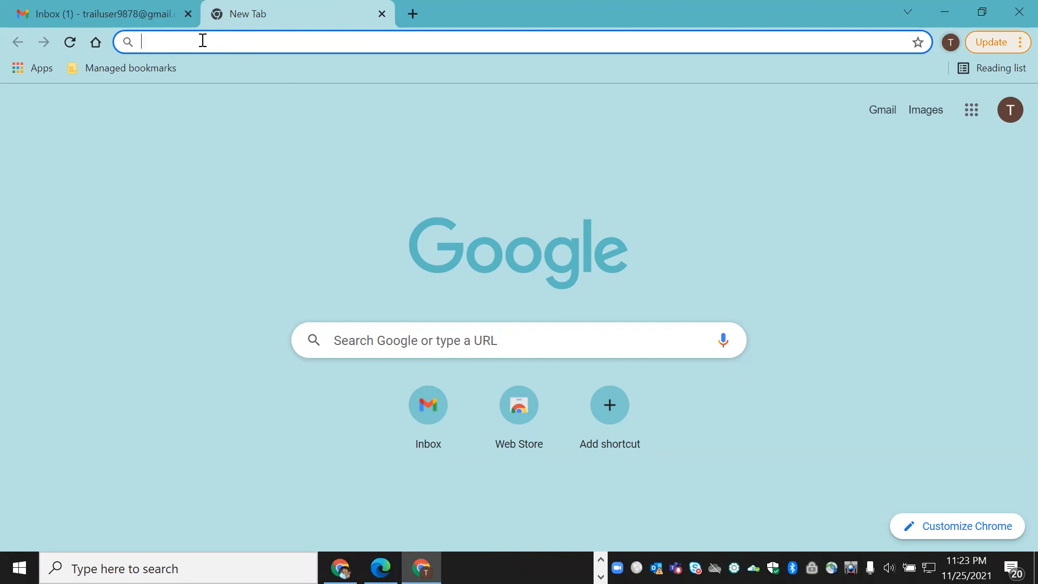
# Search Google for 'dynamic crm trail' and open the Dynamics 365 free trial result
pyautogui.write('dy')
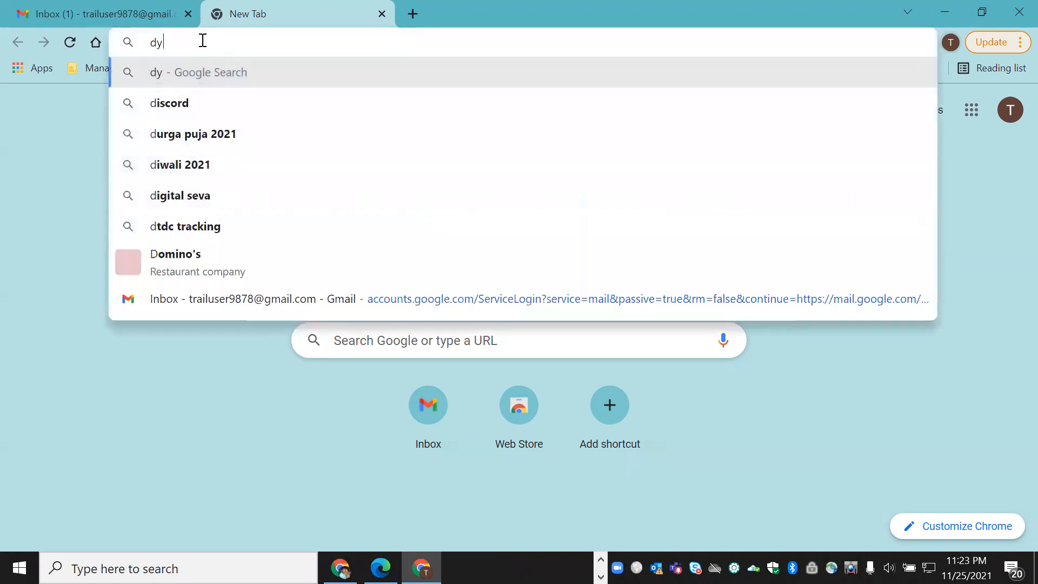
pyautogui.write('namic c')
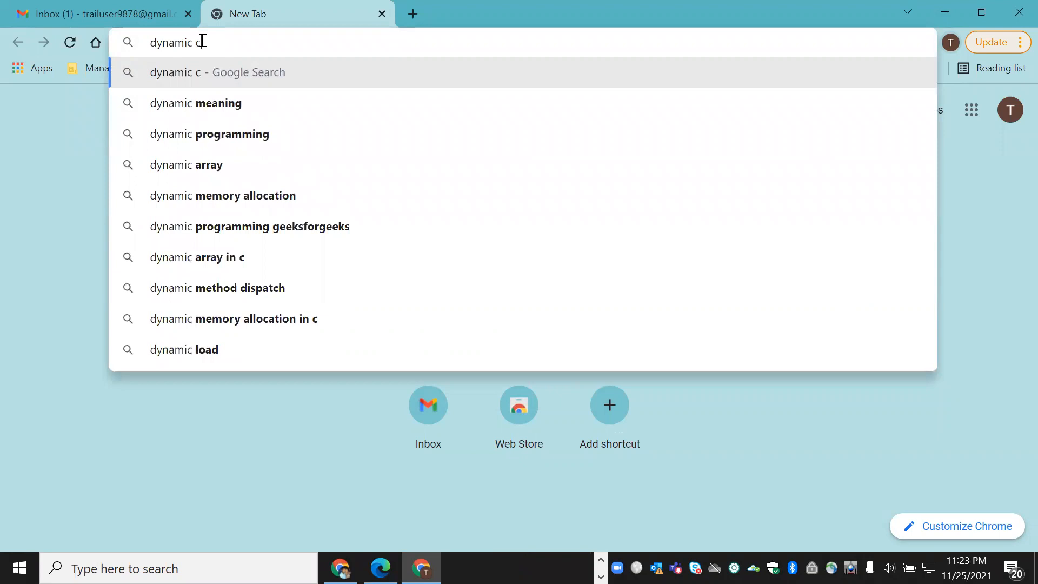
pyautogui.write('rm trail')
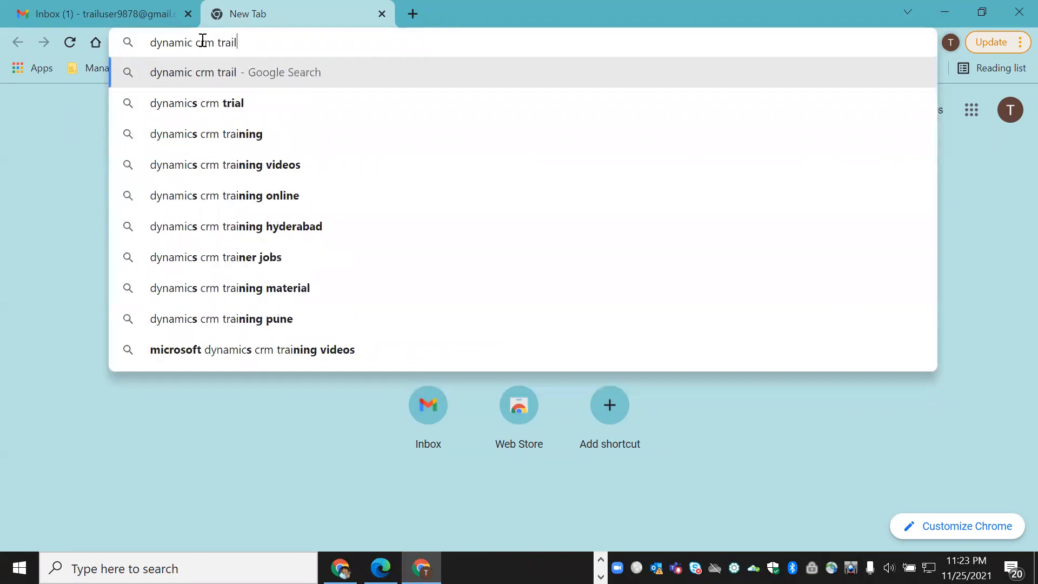
pyautogui.press('Return')
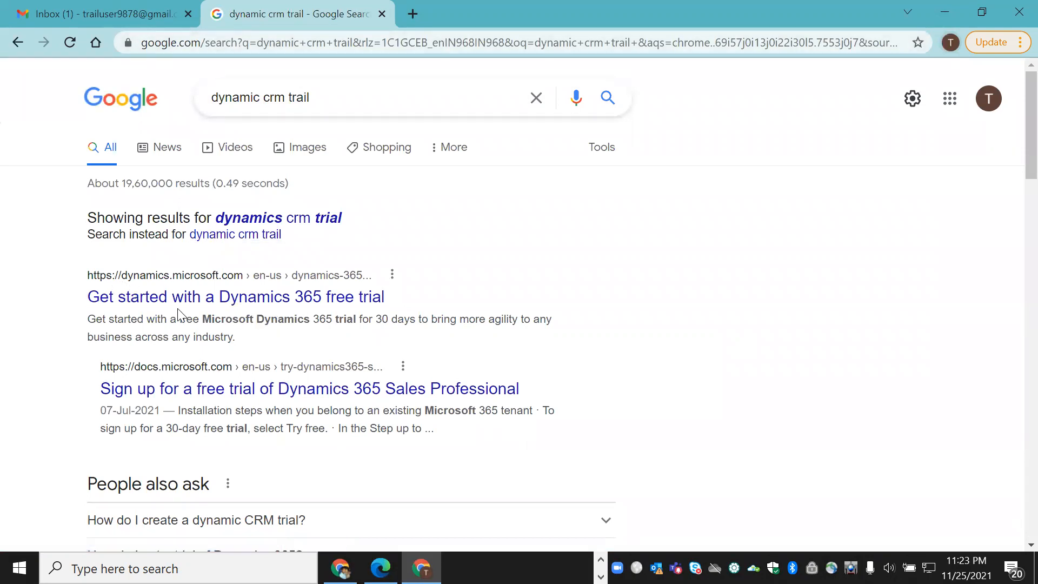
pyautogui.click(119, 298)
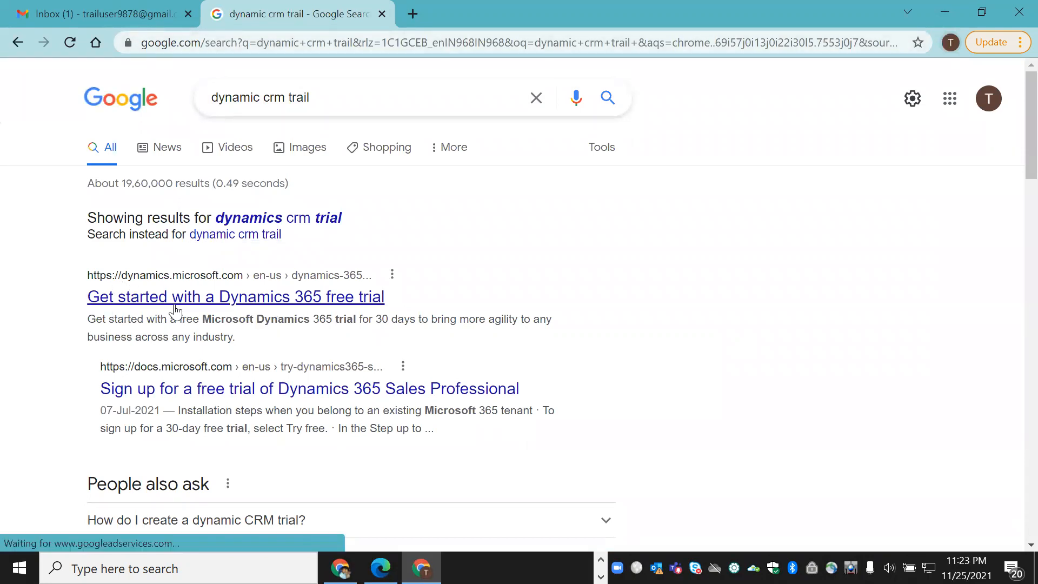
pyautogui.click(257, 301)
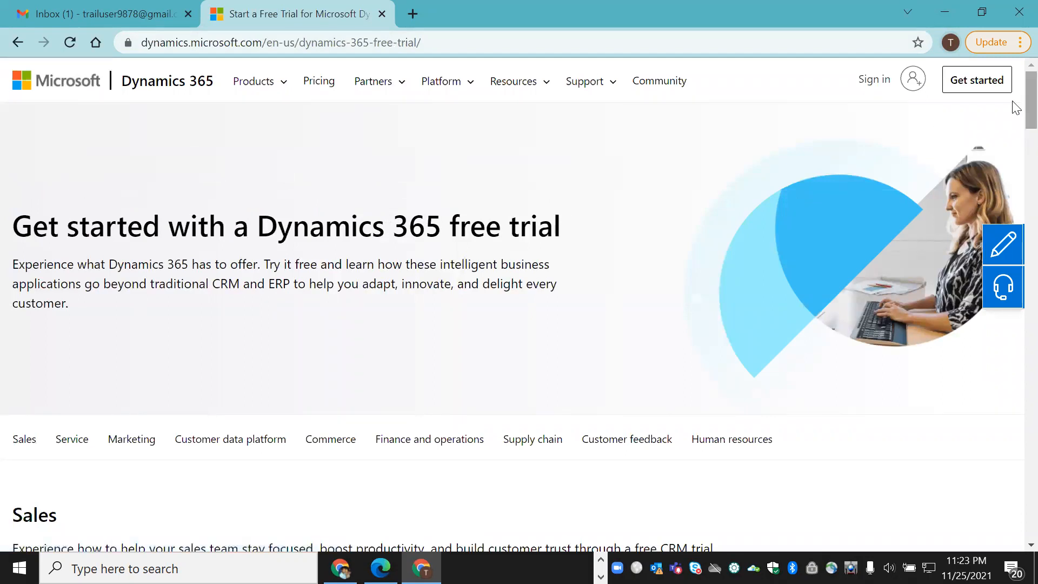
# Browse the per-area trials and start the Dynamics 365 Customer Service free trial
pyautogui.scroll(-1, 1014, 114)
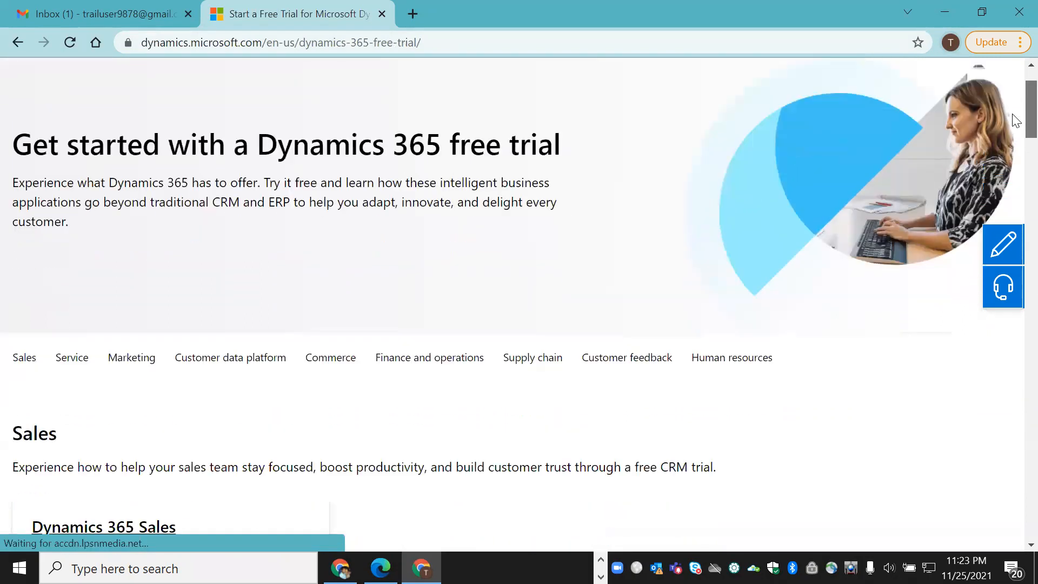
pyautogui.scroll(-3, 1014, 117)
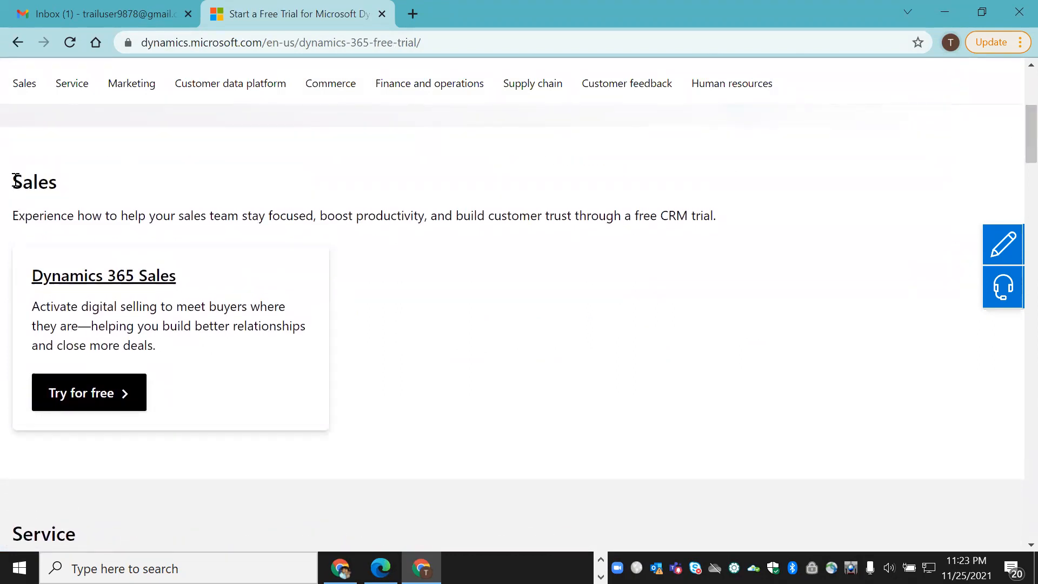
pyautogui.moveTo(16, 181); pyautogui.dragTo(60, 183)
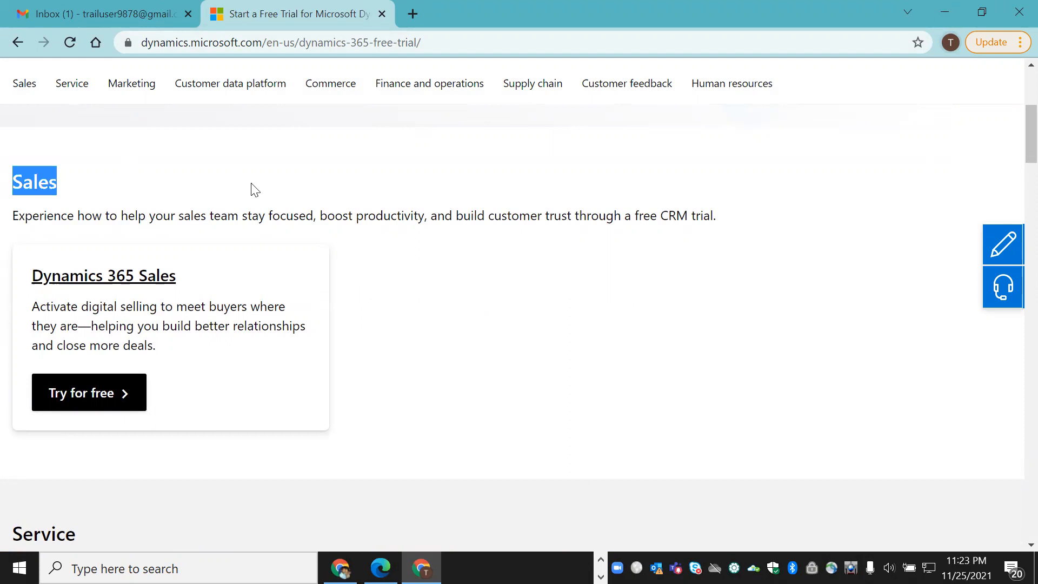
pyautogui.scroll(-5, 1015, 122)
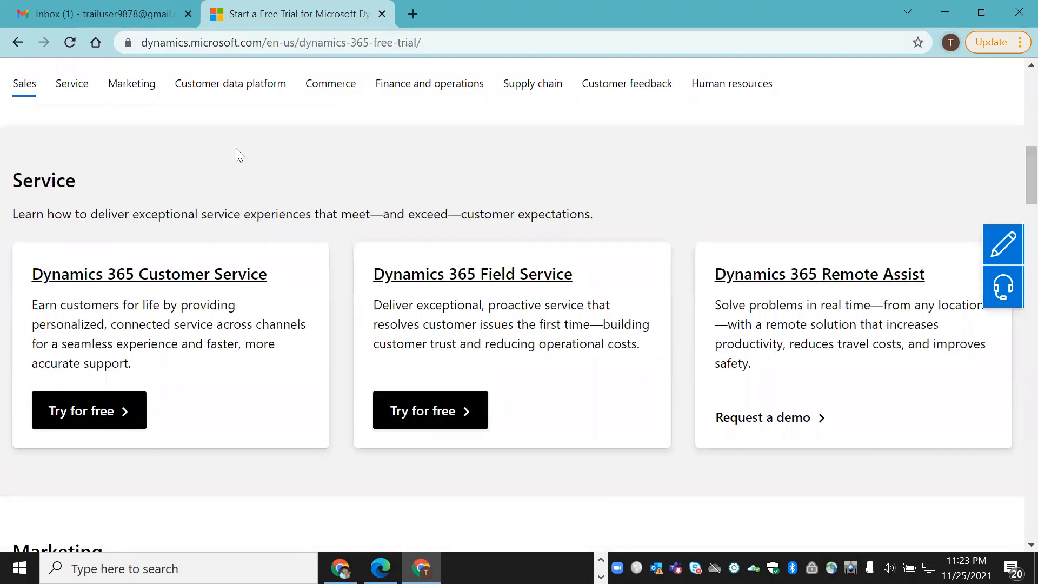
pyautogui.moveTo(10, 186); pyautogui.dragTo(172, 208)
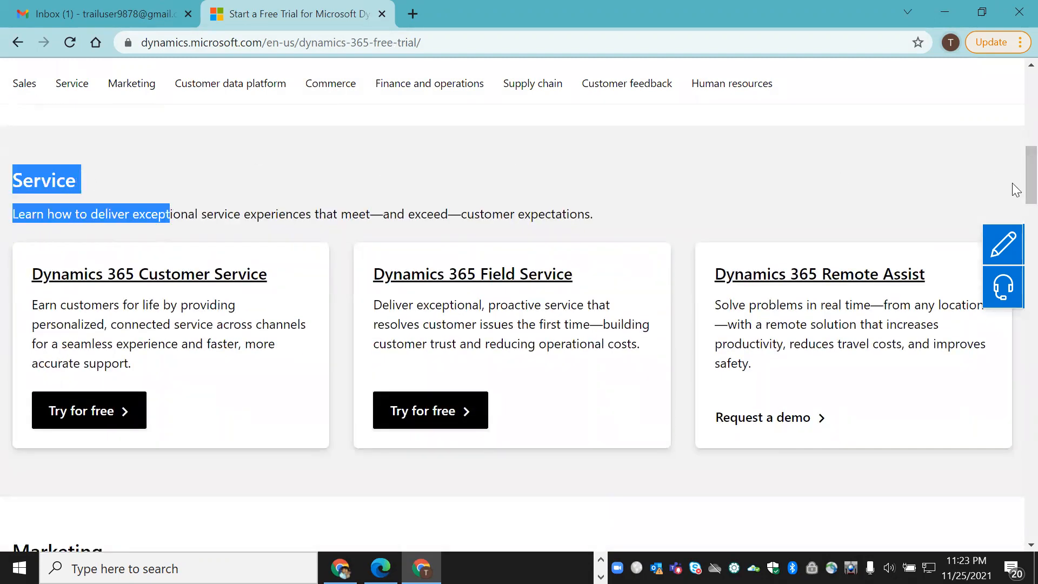
pyautogui.moveTo(1012, 190); pyautogui.dragTo(1015, 448)
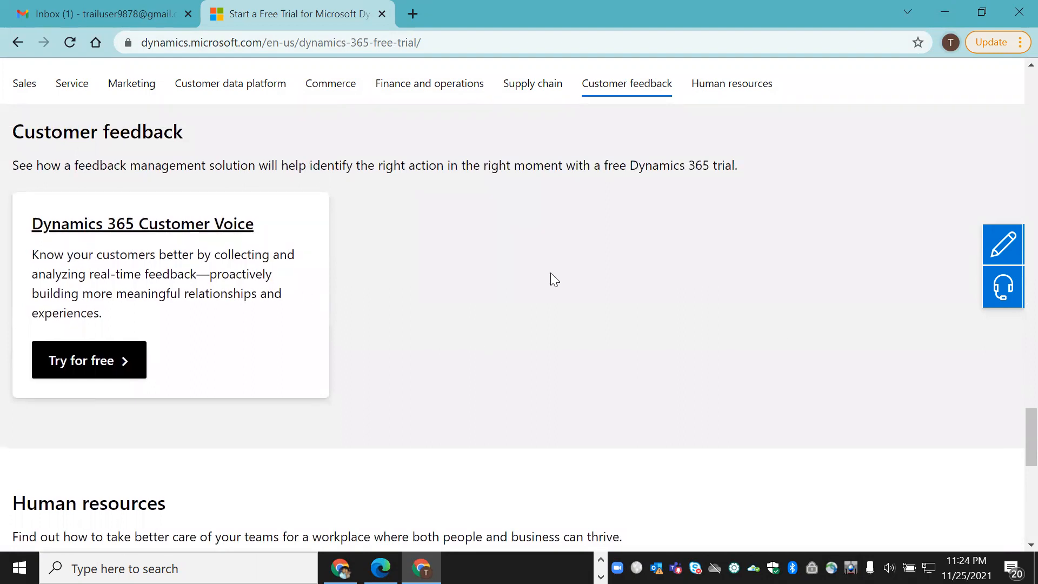
pyautogui.moveTo(1011, 419); pyautogui.dragTo(1012, 457)
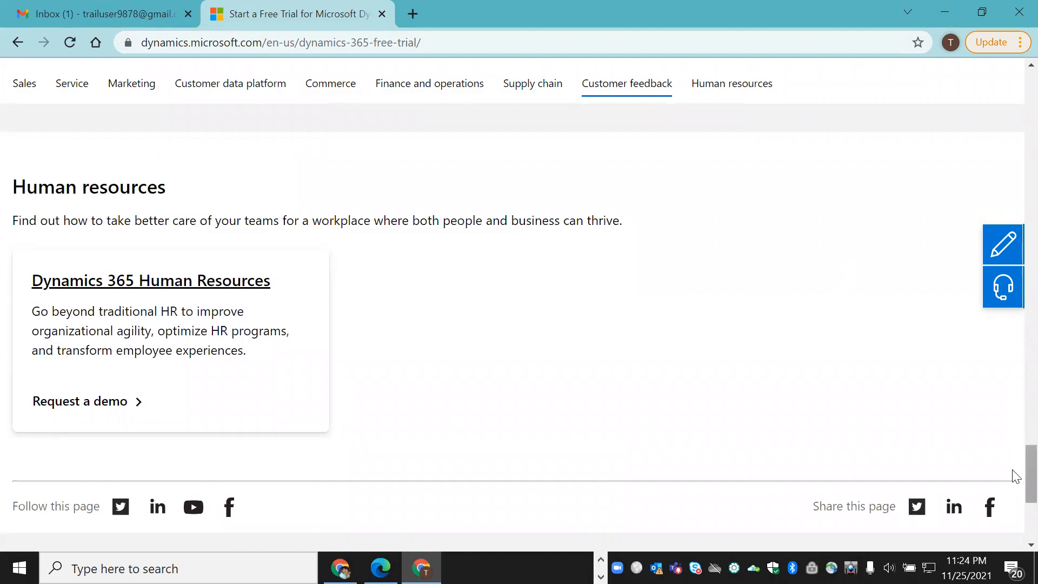
pyautogui.moveTo(1014, 477); pyautogui.dragTo(1012, 173)
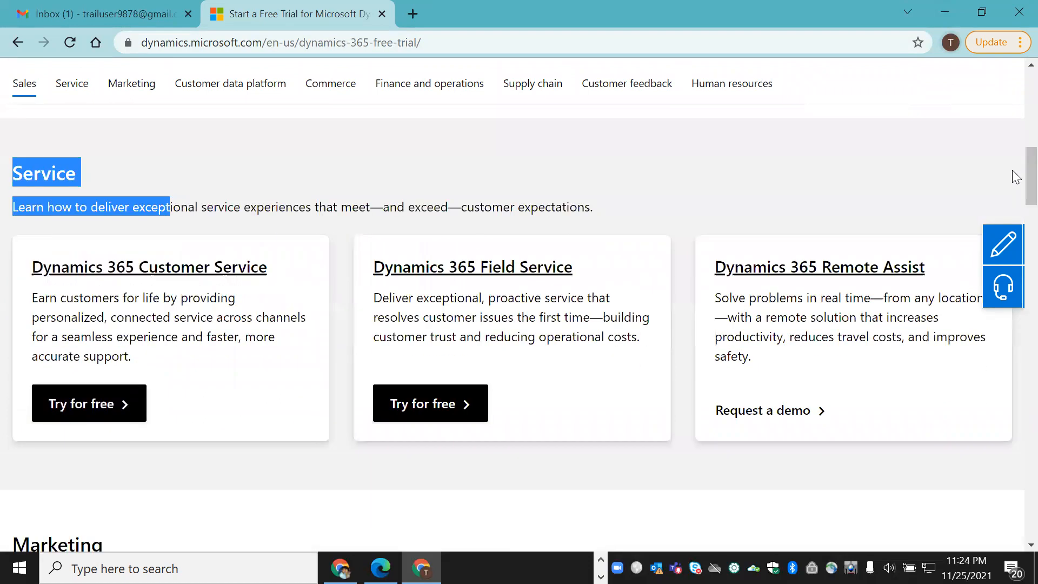
pyautogui.click(78, 404)
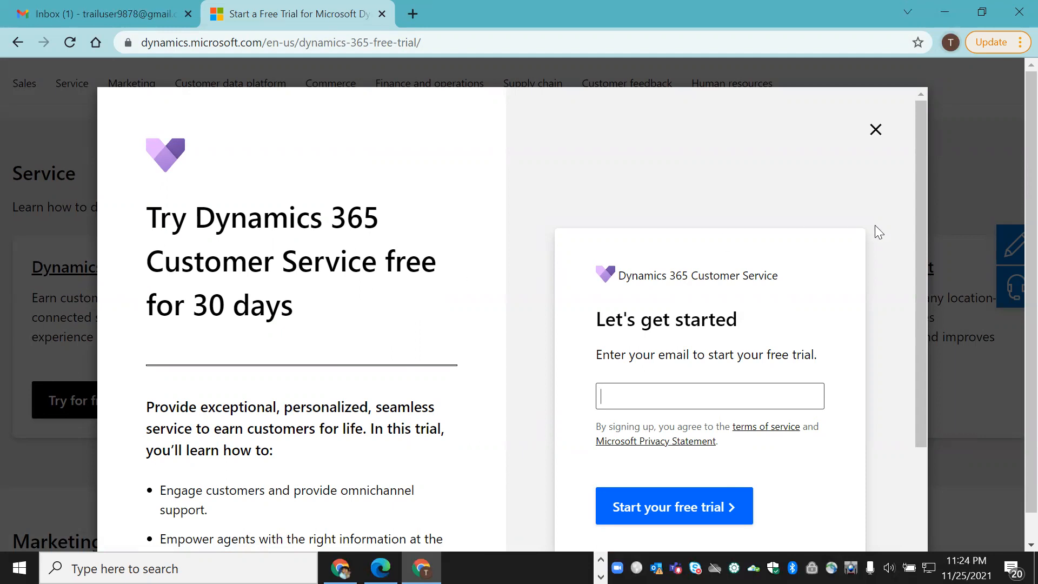
# Submit the trial form with no email, then choose to set up a new trial account
pyautogui.moveTo(921, 240); pyautogui.dragTo(922, 316)
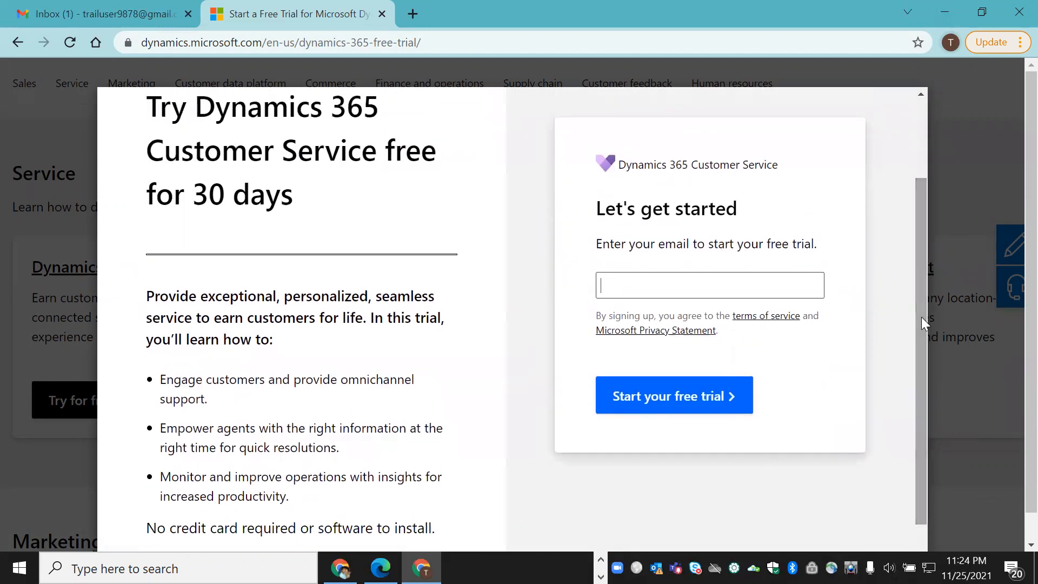
pyautogui.click(690, 285)
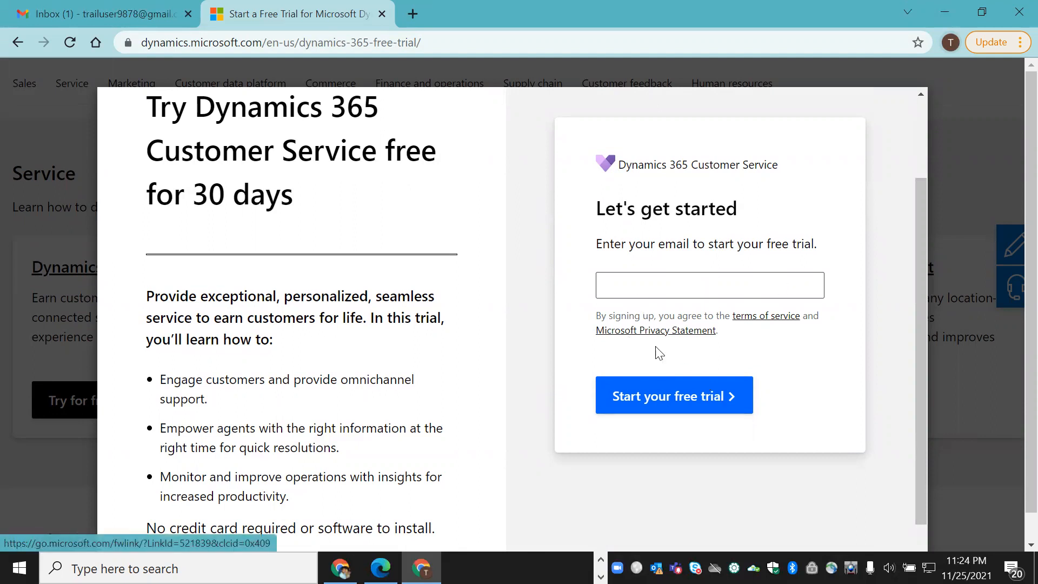
pyautogui.click(668, 404)
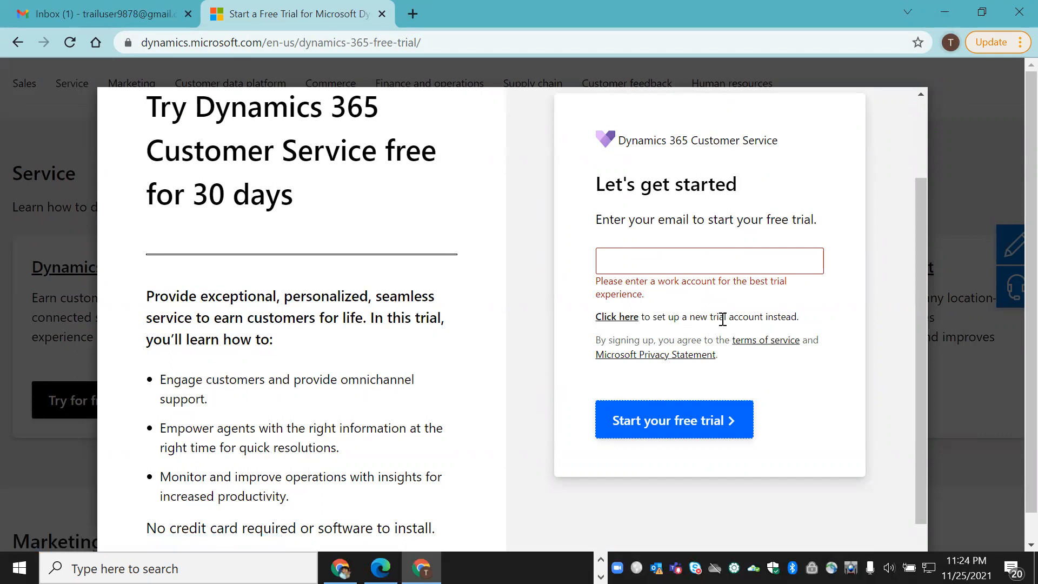
pyautogui.click(618, 323)
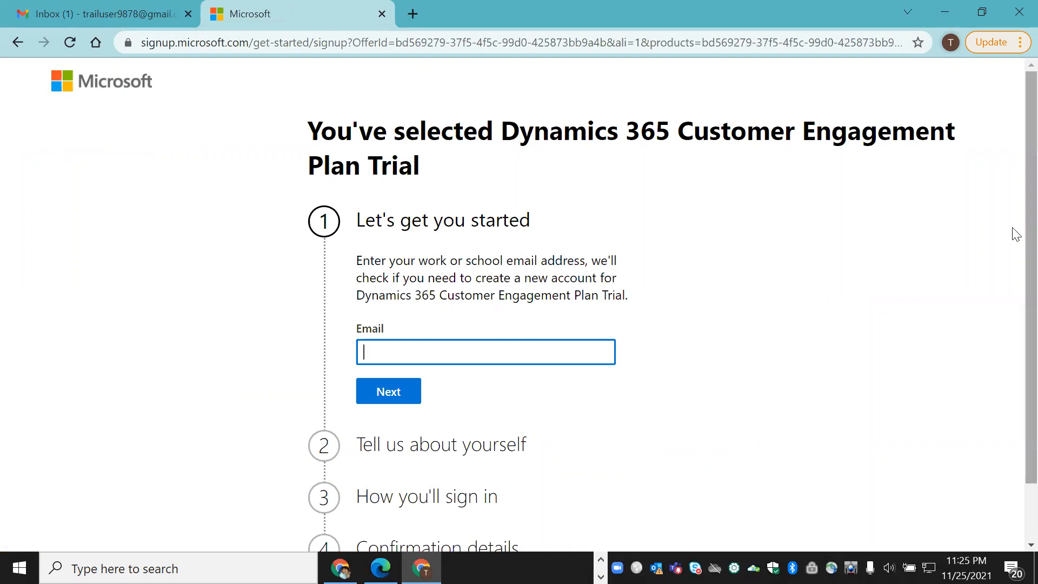
# Paste the work email into the Email field and proceed to set up the account
pyautogui.scroll(-1, 1012, 313)
pyautogui.scroll(1, 1015, 270)
pyautogui.scroll(-1, 1016, 237)
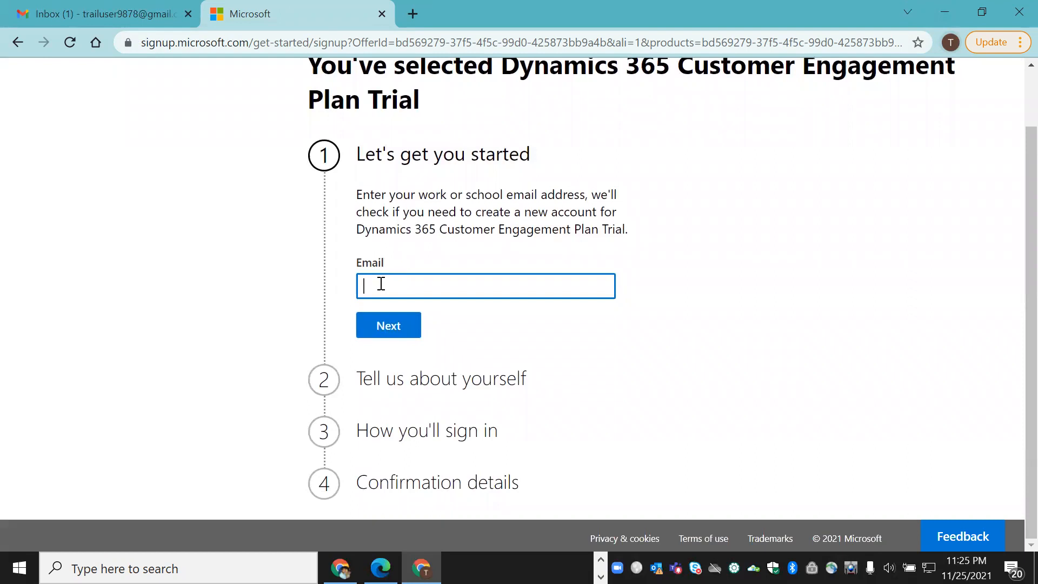
pyautogui.hotkey('ctrl', 'v')
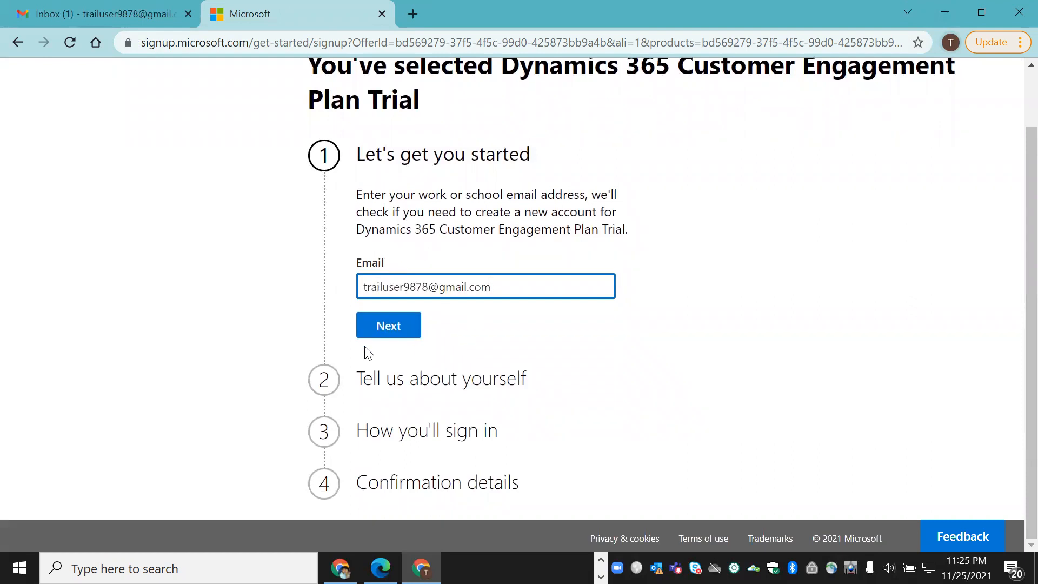
pyautogui.click(390, 326)
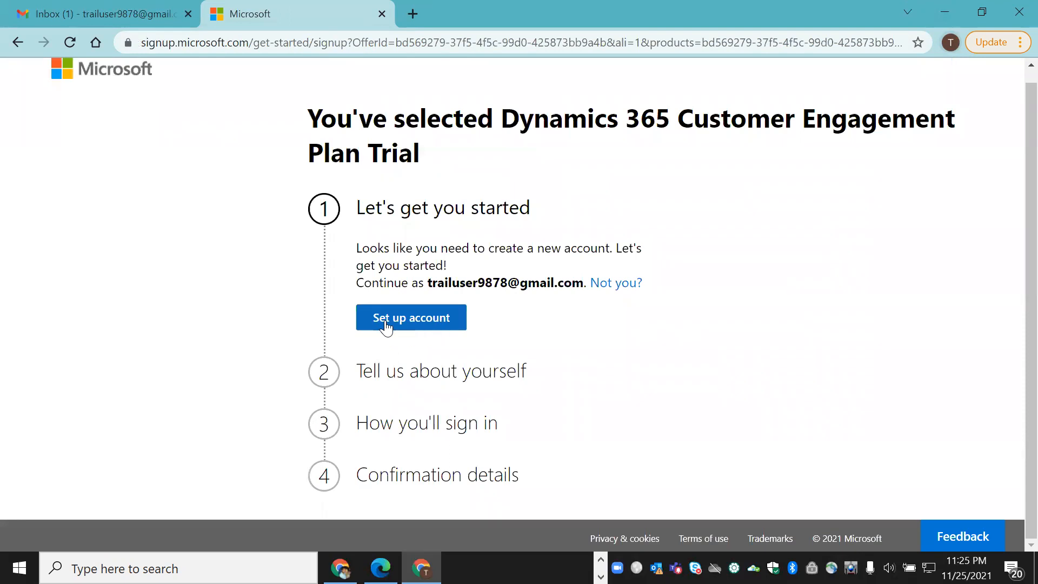
pyautogui.click(434, 332)
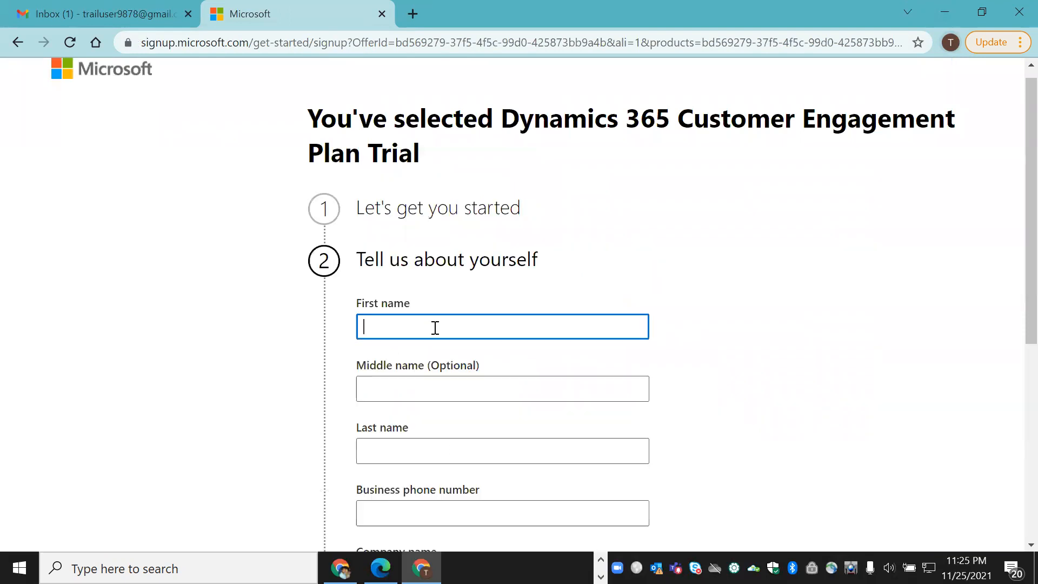
# Fill in the first name and type the last name
pyautogui.click(1014, 181)
pyautogui.scroll(-2, 1015, 226)
pyautogui.click(404, 251)
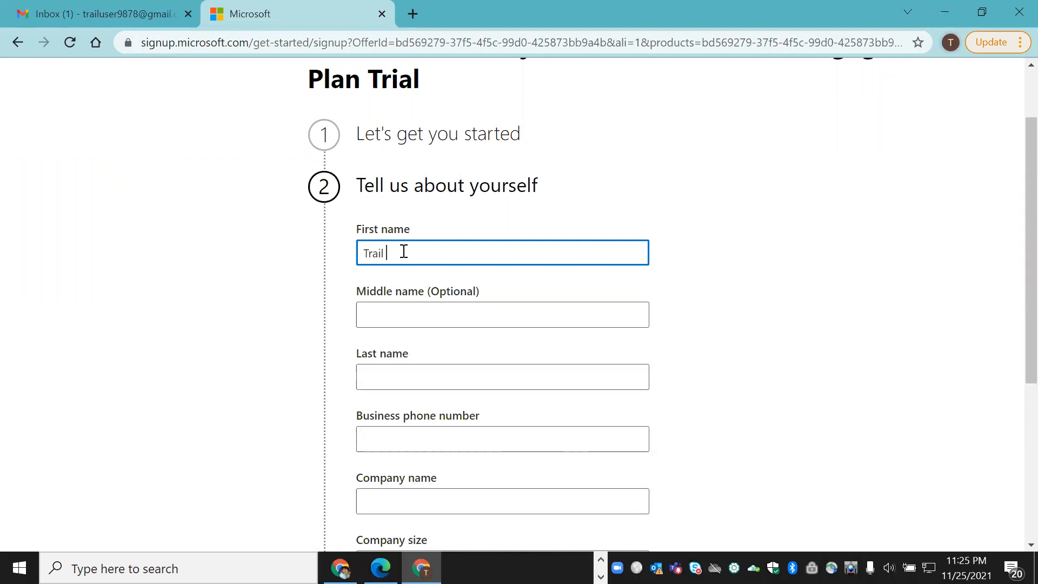
pyautogui.click(408, 372)
pyautogui.write('User')
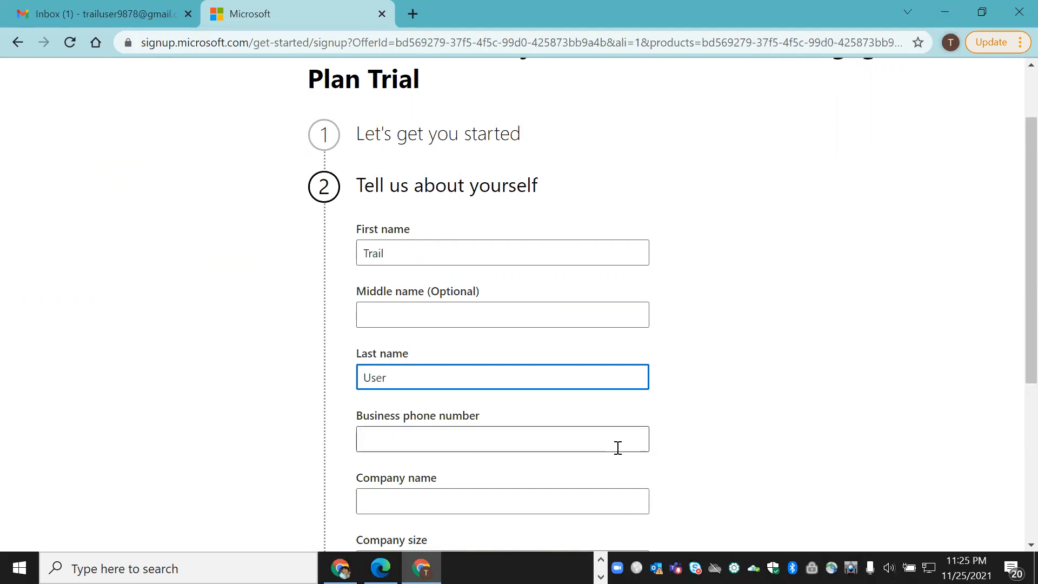
pyautogui.click(1015, 303)
# Enter the business phone number
pyautogui.scroll(-1, 1016, 401)
pyautogui.scroll(-2, 1012, 397)
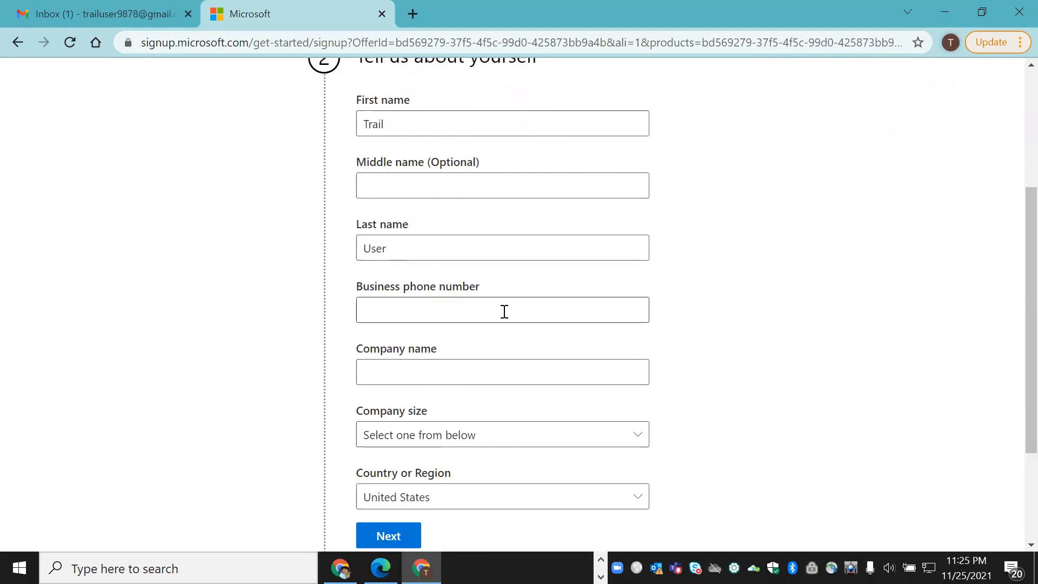
pyautogui.scroll(3, 1012, 291)
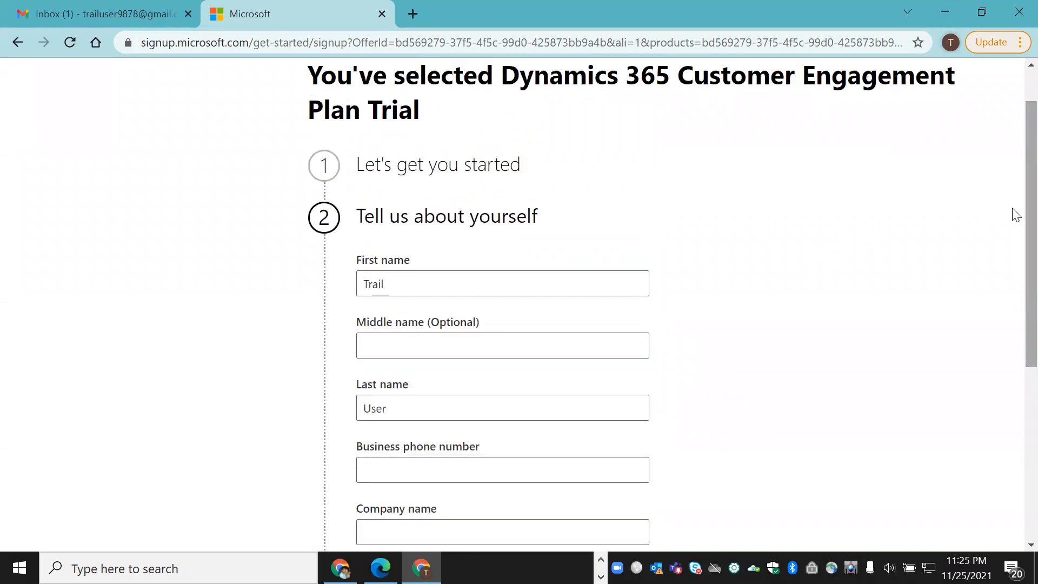
pyautogui.scroll(-2, 1015, 303)
pyautogui.click(417, 346)
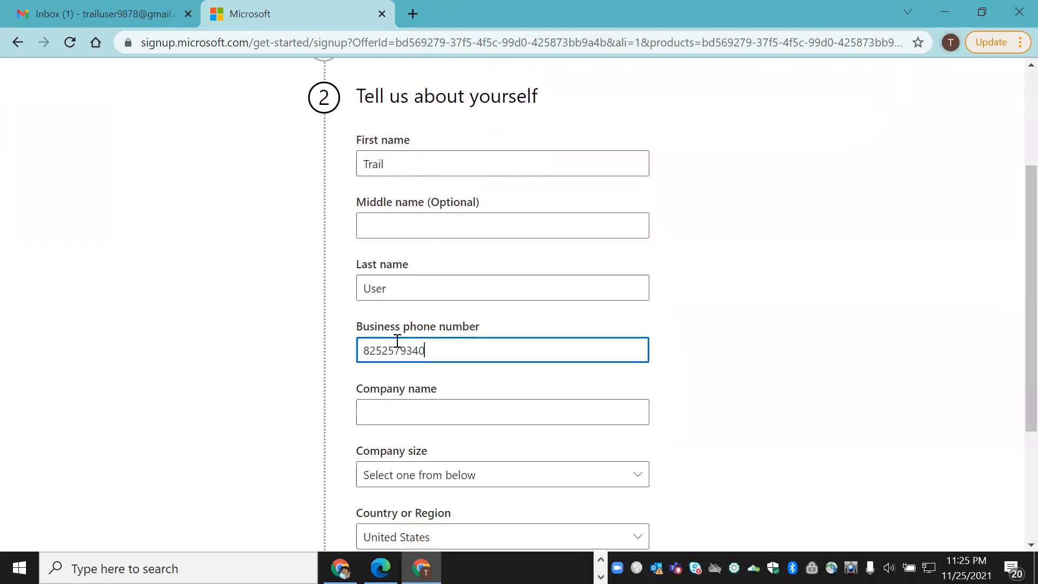
# Enter Ranlodopu as the company name
pyautogui.click(401, 416)
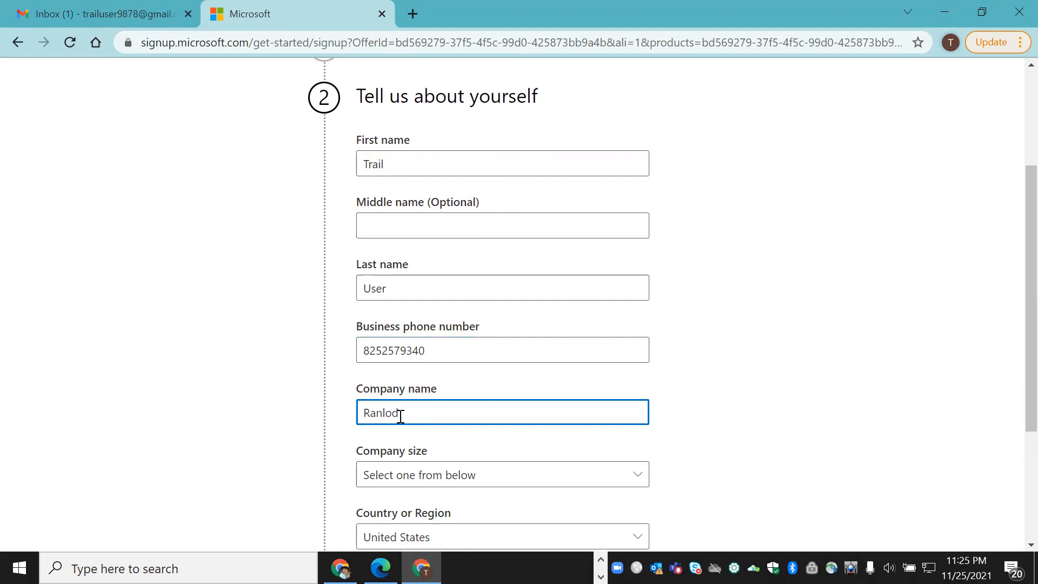
pyautogui.write('Ranlodopu')
pyautogui.scroll(-3, 1015, 377)
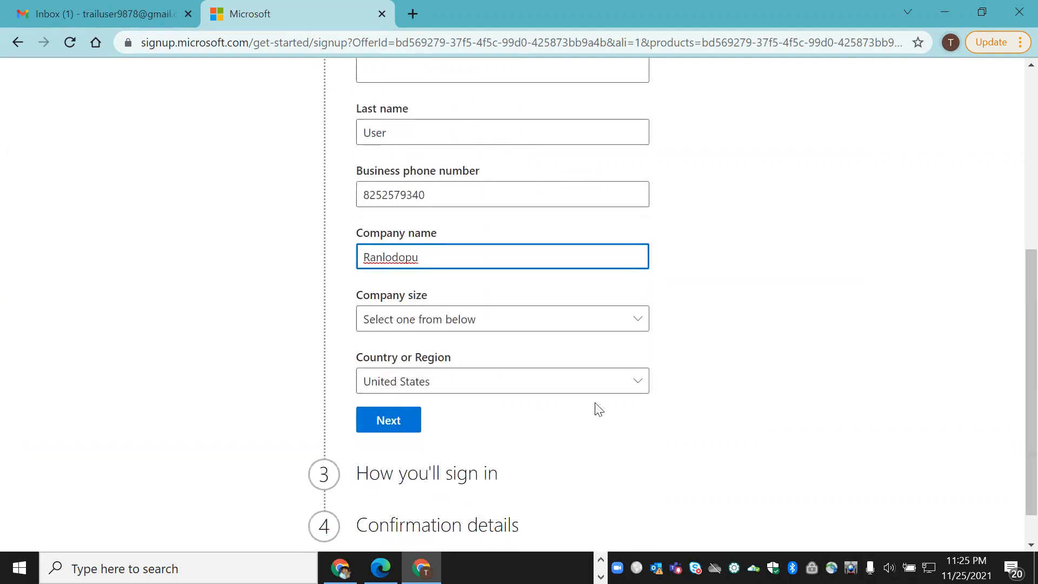
pyautogui.click(476, 316)
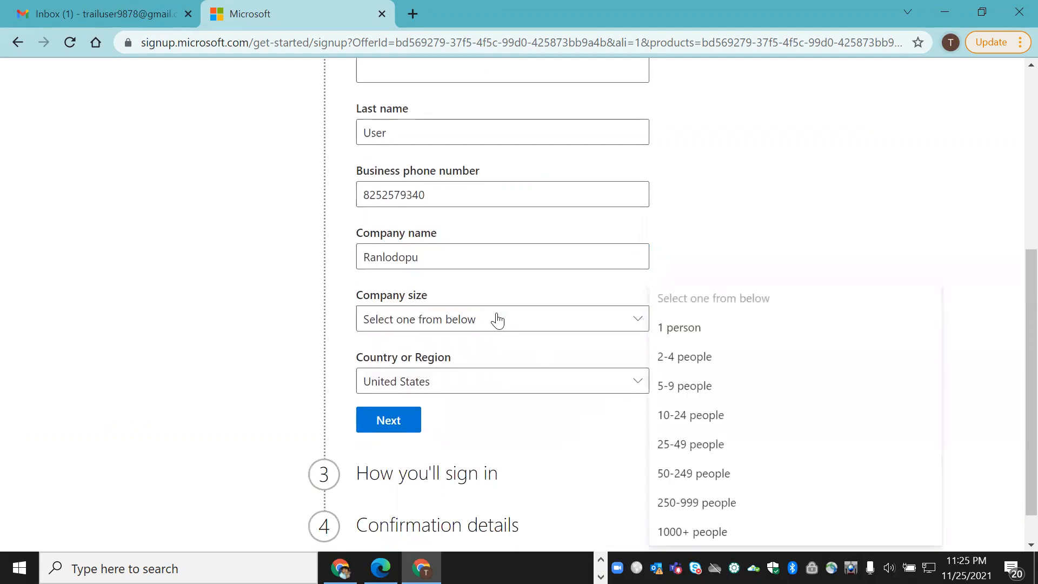
# Set company size to 10-24 people, keep United States as country, and submit the details
pyautogui.click(715, 427)
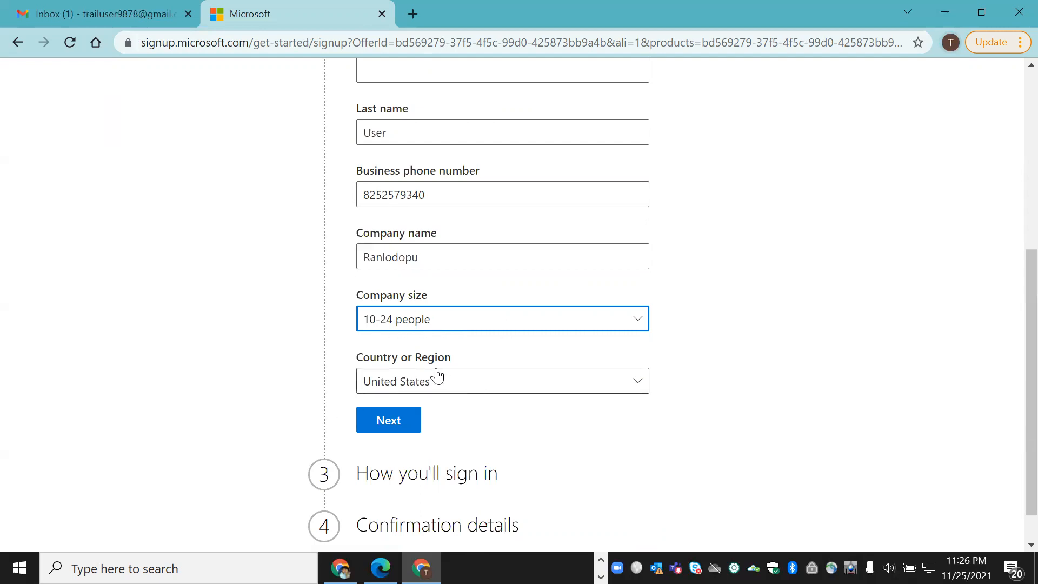
pyautogui.click(490, 386)
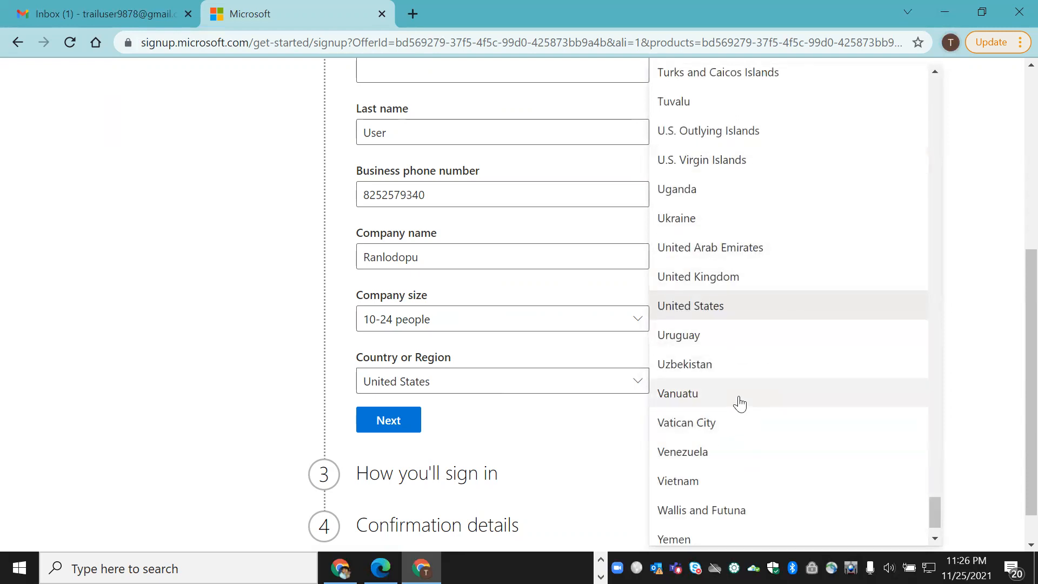
pyautogui.click(542, 437)
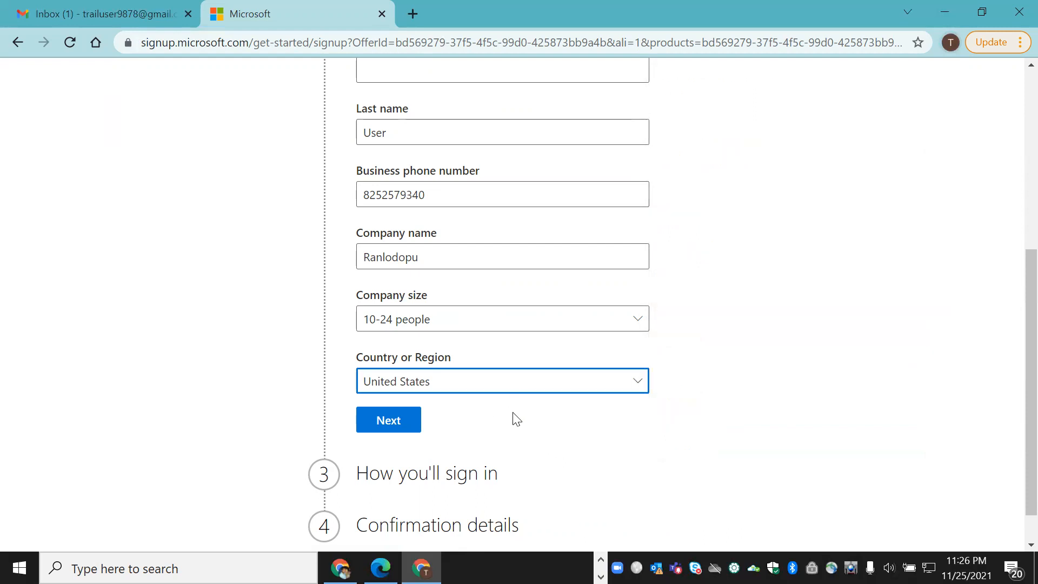
pyautogui.scroll(-1, 1015, 351)
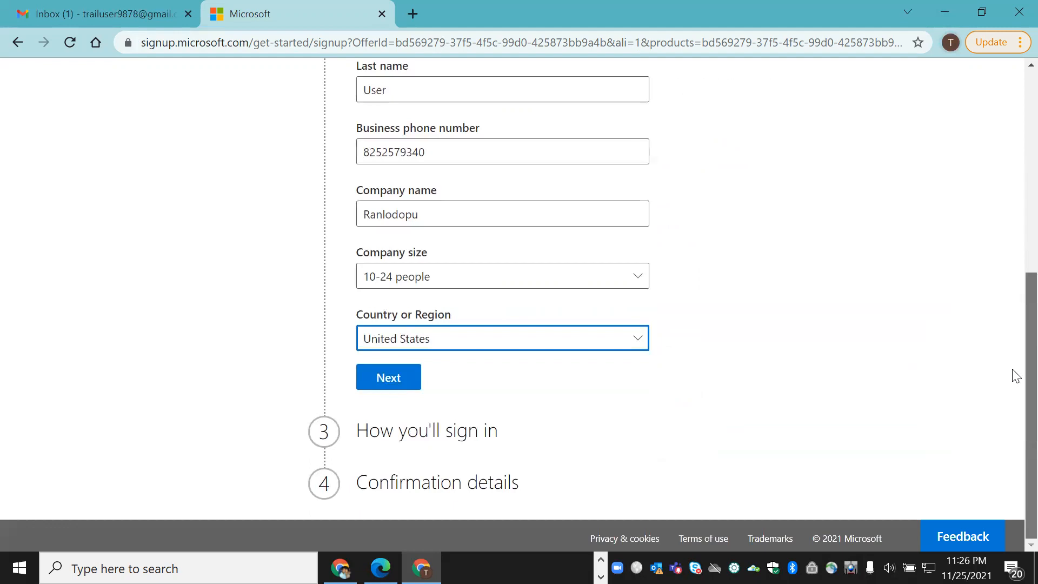
pyautogui.click(396, 383)
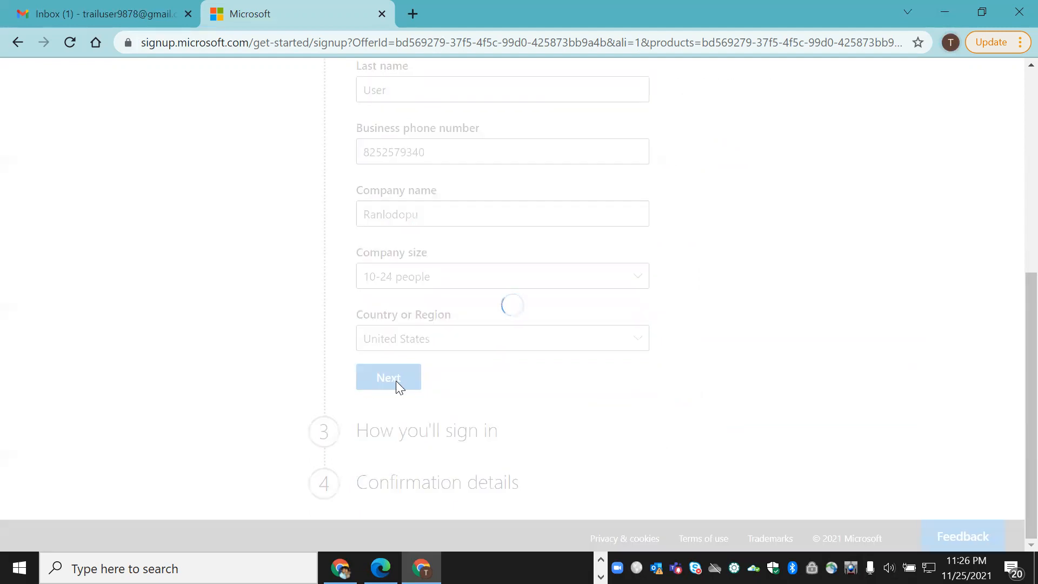
# Choose country code (+91) India, send the verification code, and enter the received code
pyautogui.click(453, 304)
pyautogui.moveTo(592, 122); pyautogui.dragTo(596, 487)
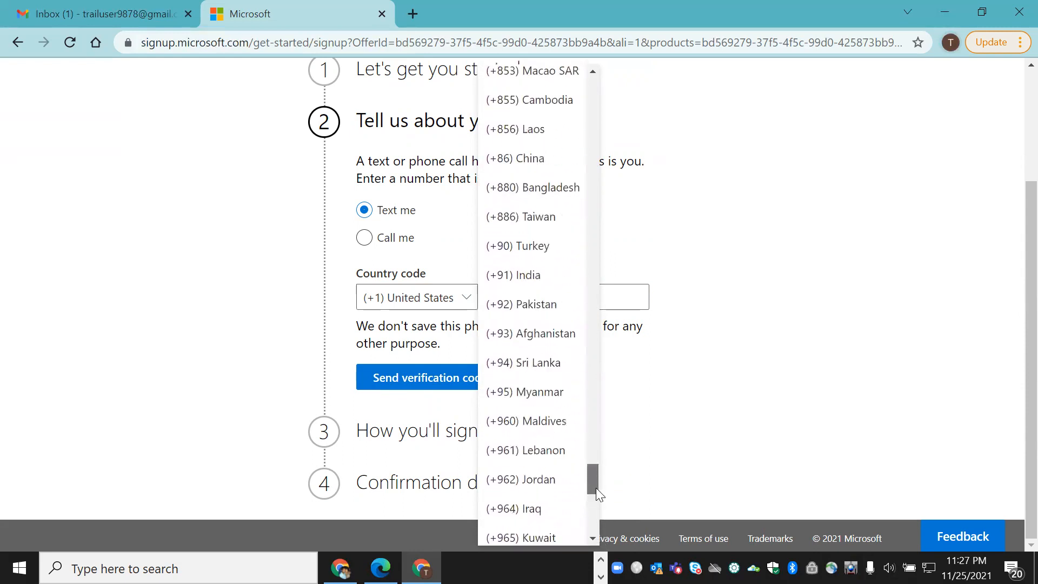
pyautogui.click(516, 275)
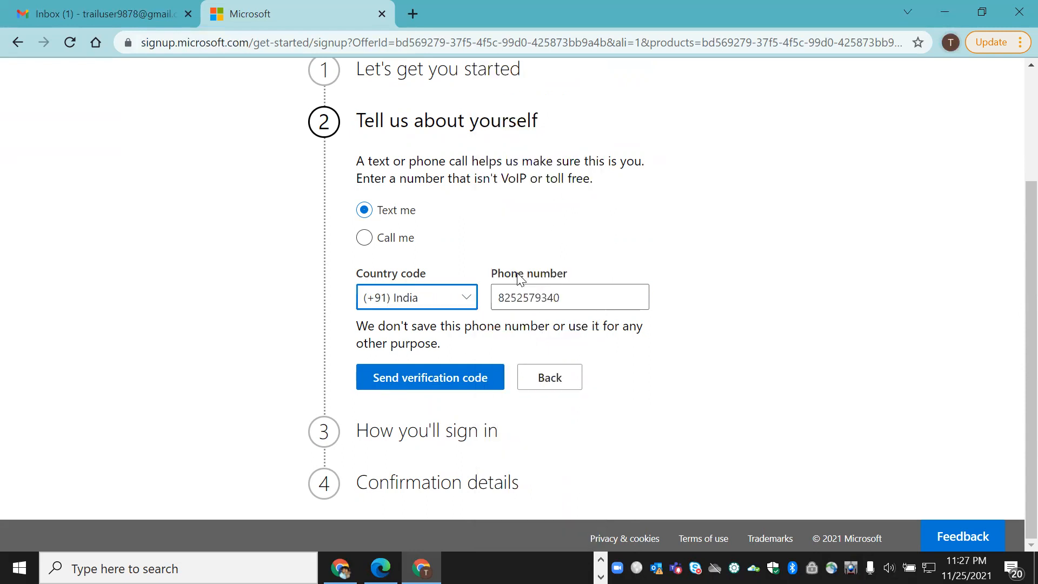
pyautogui.click(422, 384)
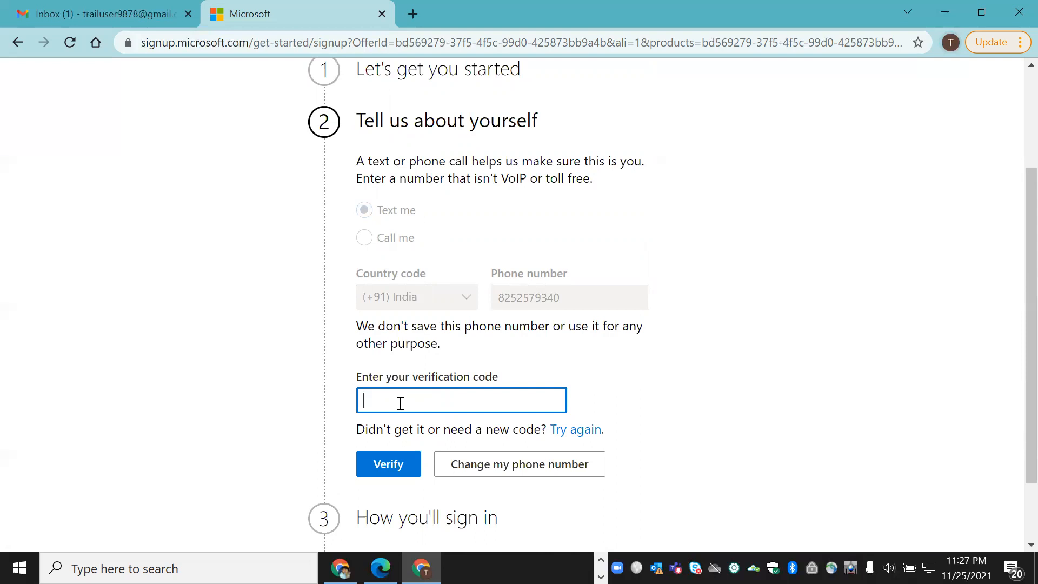
# Verify the phone code and enter and confirm the account password
pyautogui.click(389, 461)
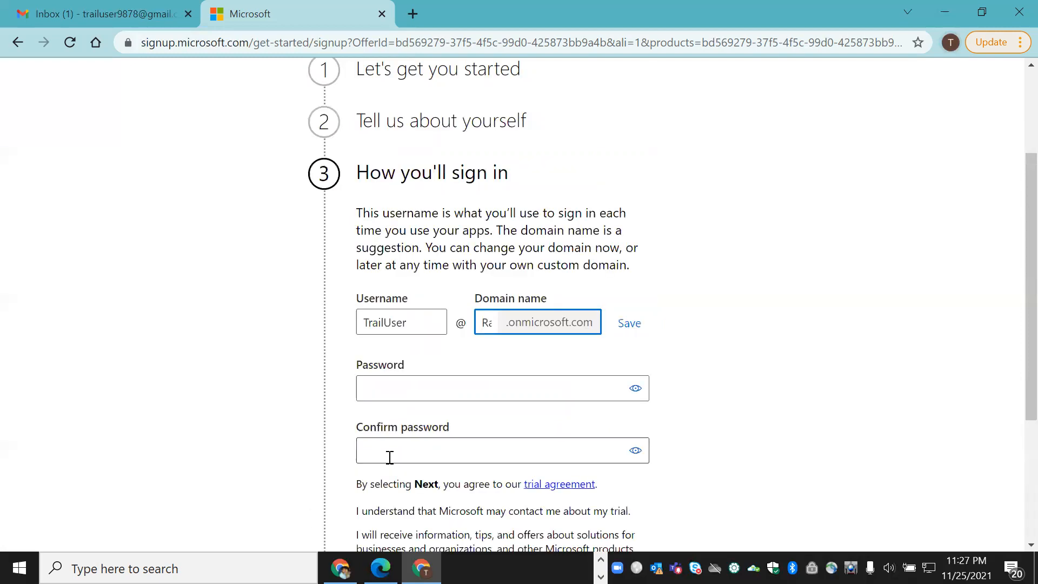
pyautogui.click(409, 386)
pyautogui.write('*******')
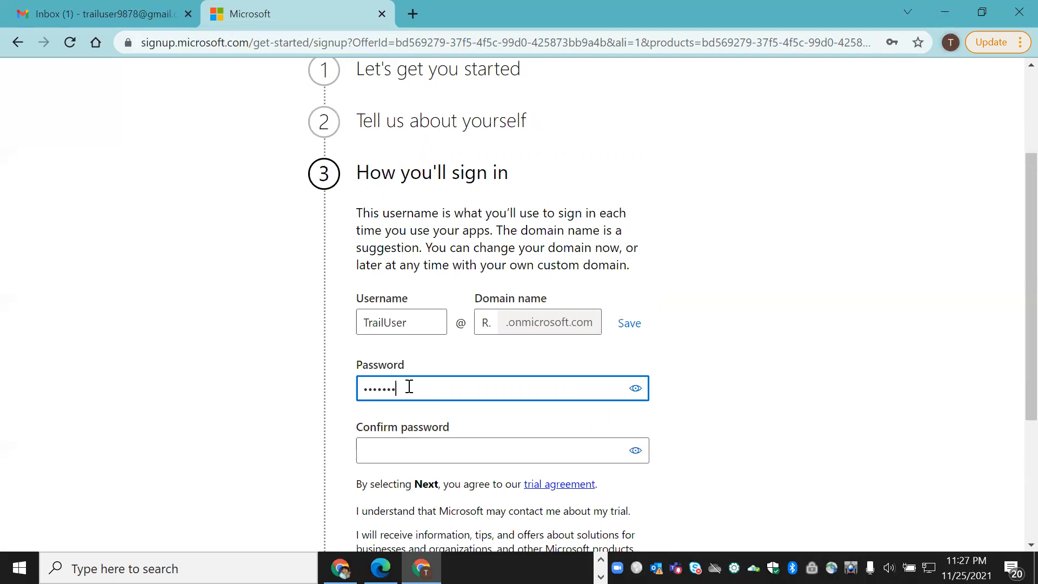
pyautogui.write('*')
pyautogui.click(375, 450)
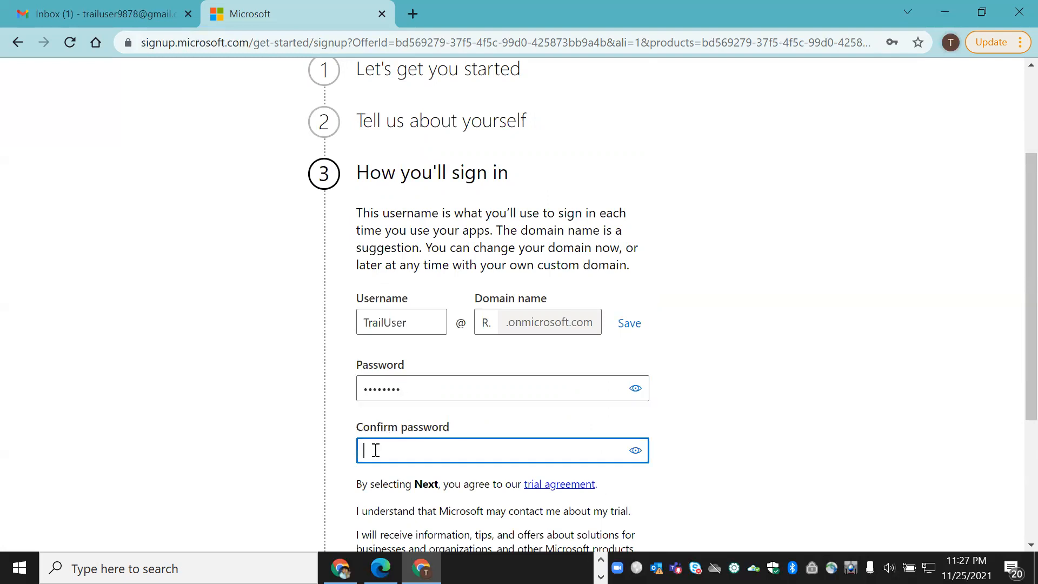
pyautogui.write('********')
# Opt in to sharing information with partners and finish the signup
pyautogui.scroll(-4, 1014, 461)
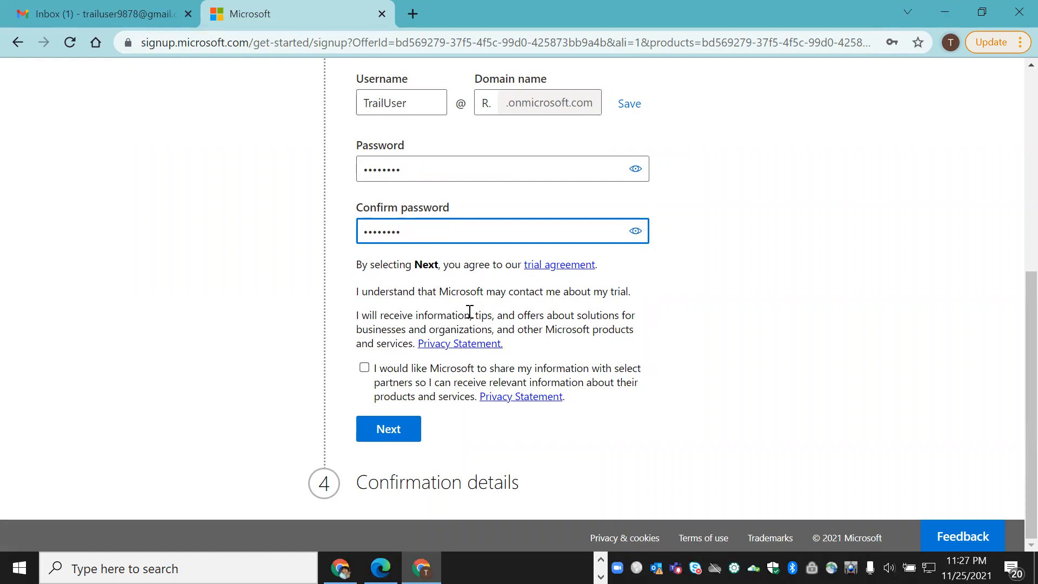
pyautogui.click(365, 368)
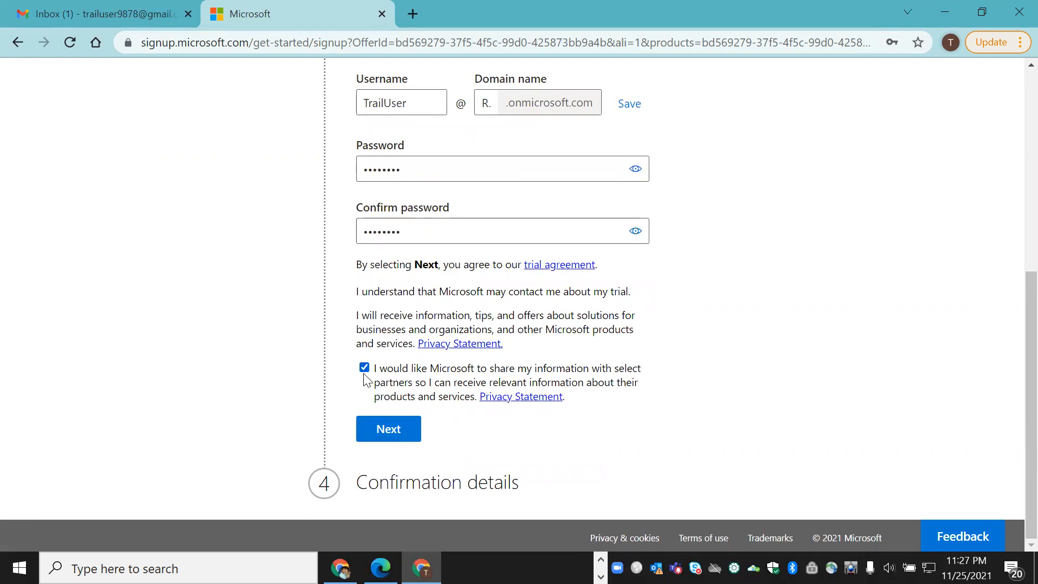
pyautogui.click(381, 430)
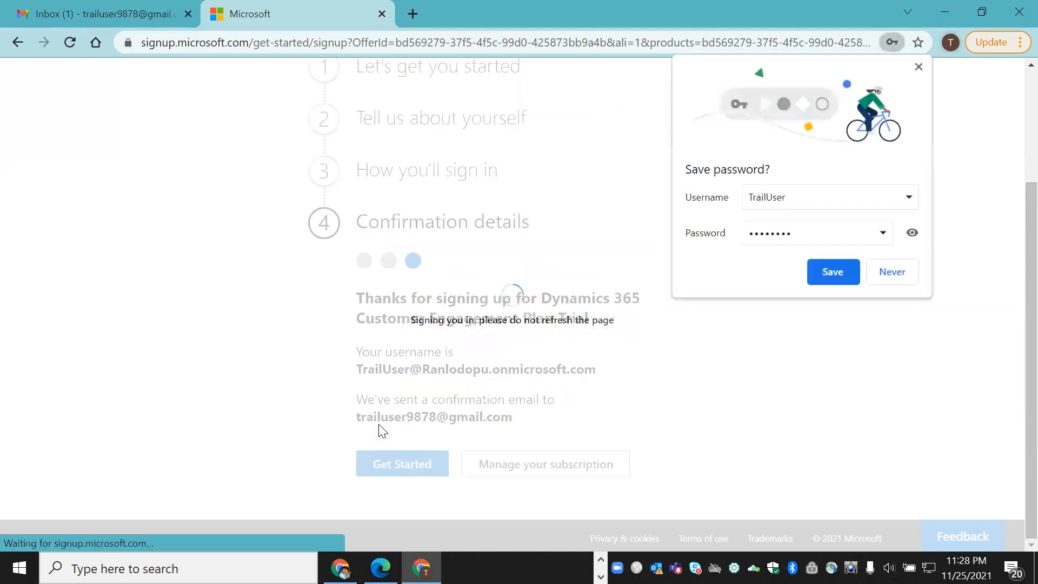
# Decline saving the password, review the new username, and go to the admin center via Get Started
pyautogui.click(894, 274)
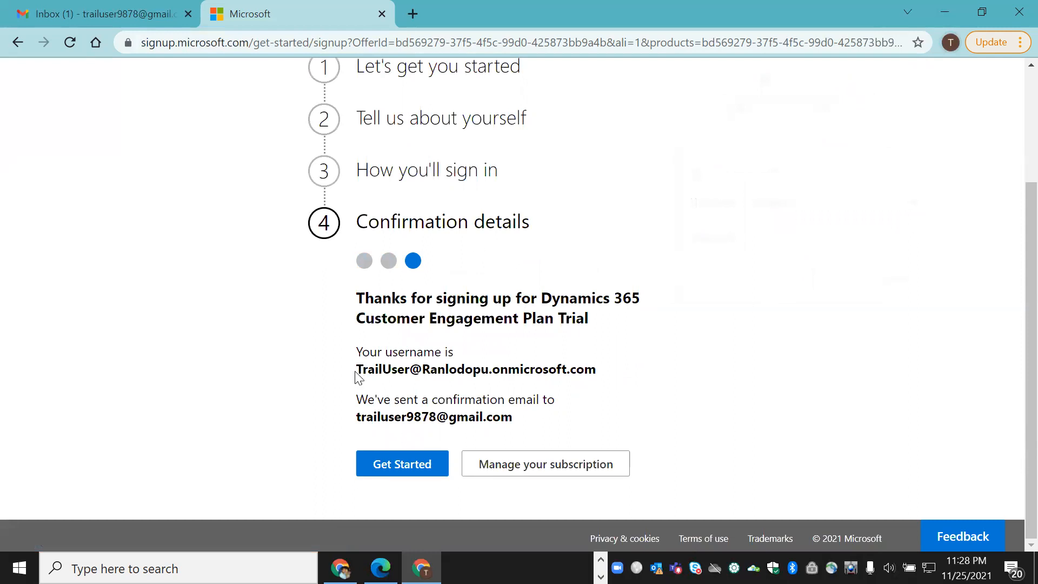
pyautogui.moveTo(355, 368); pyautogui.dragTo(604, 372)
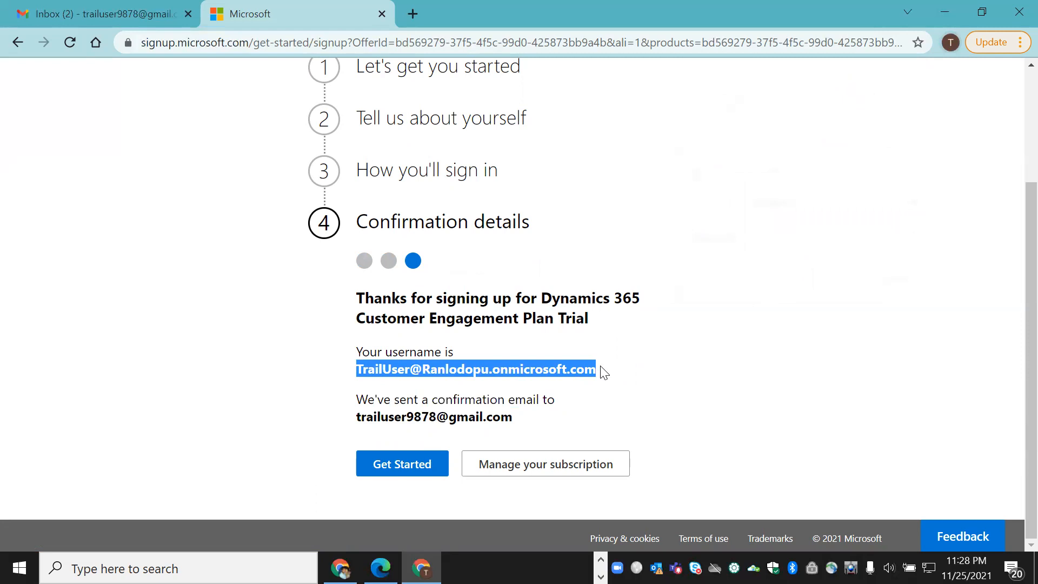
pyautogui.scroll(1, 1014, 397)
pyautogui.scroll(-1, 1015, 414)
pyautogui.click(617, 376)
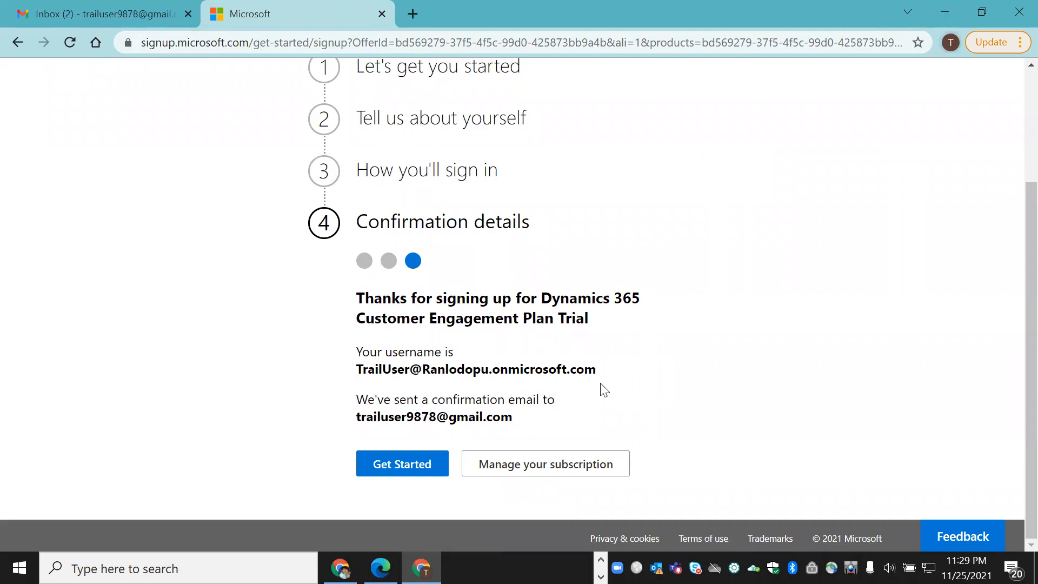
pyautogui.click(404, 473)
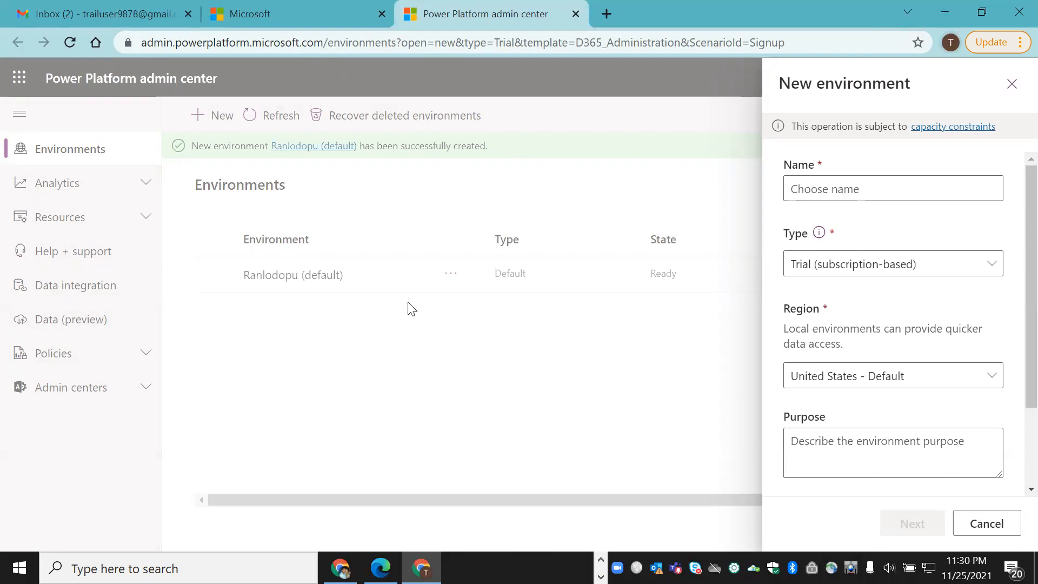
# Close the open form and start a new environment named Trail
pyautogui.click(119, 384)
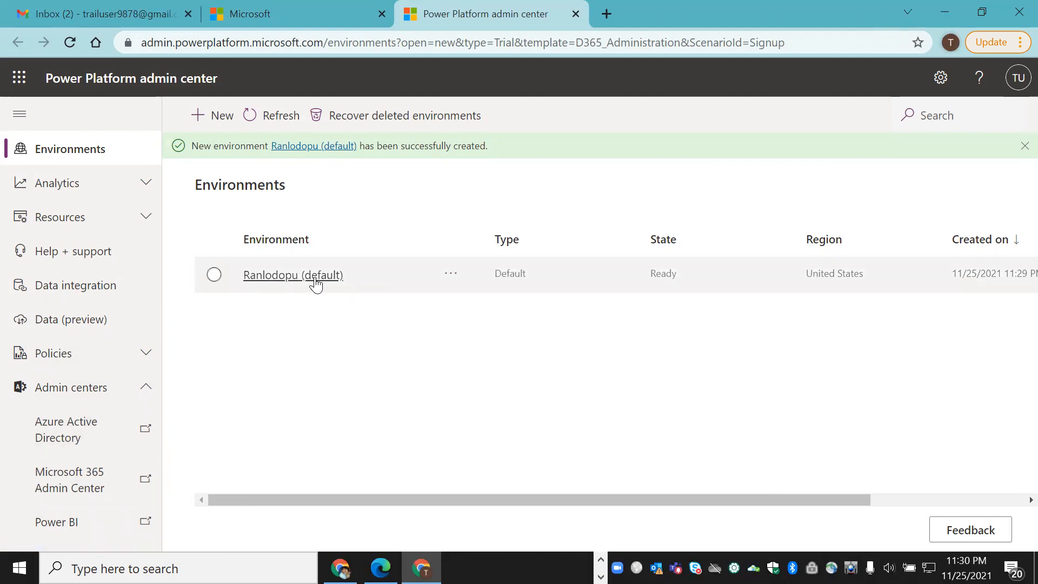
pyautogui.click(215, 119)
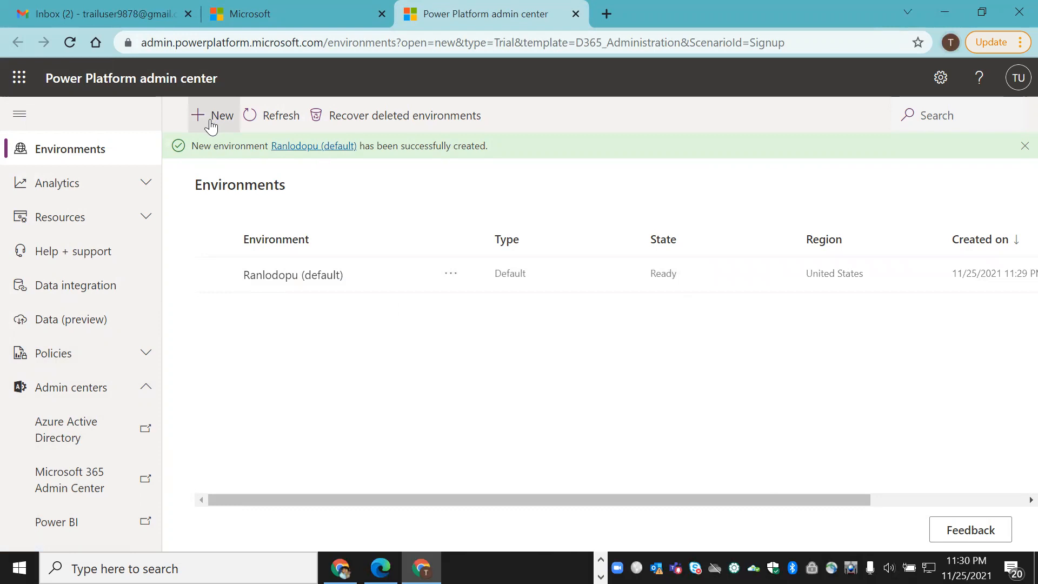
pyautogui.click(853, 192)
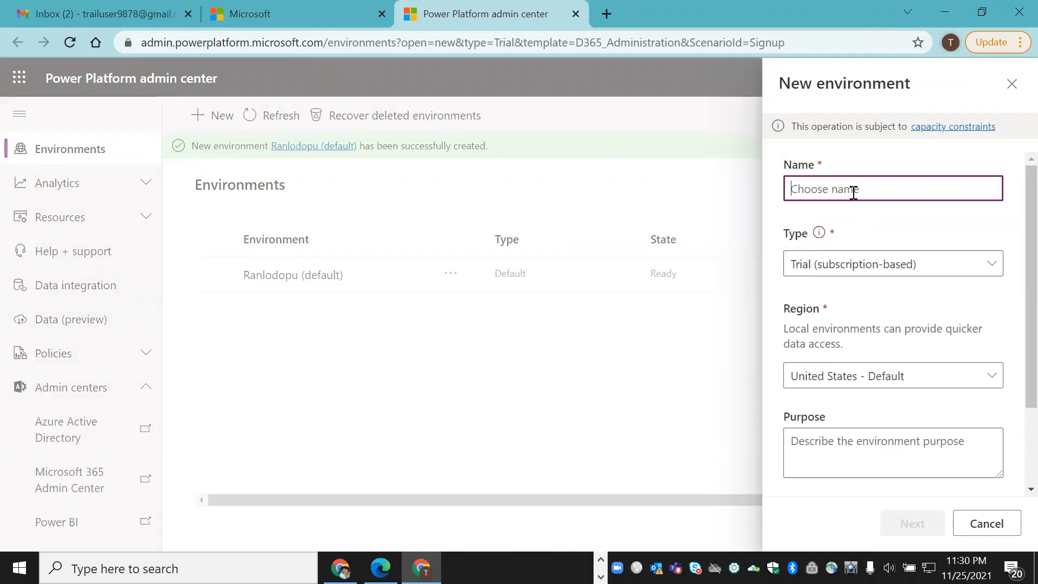
pyautogui.write('Trail')
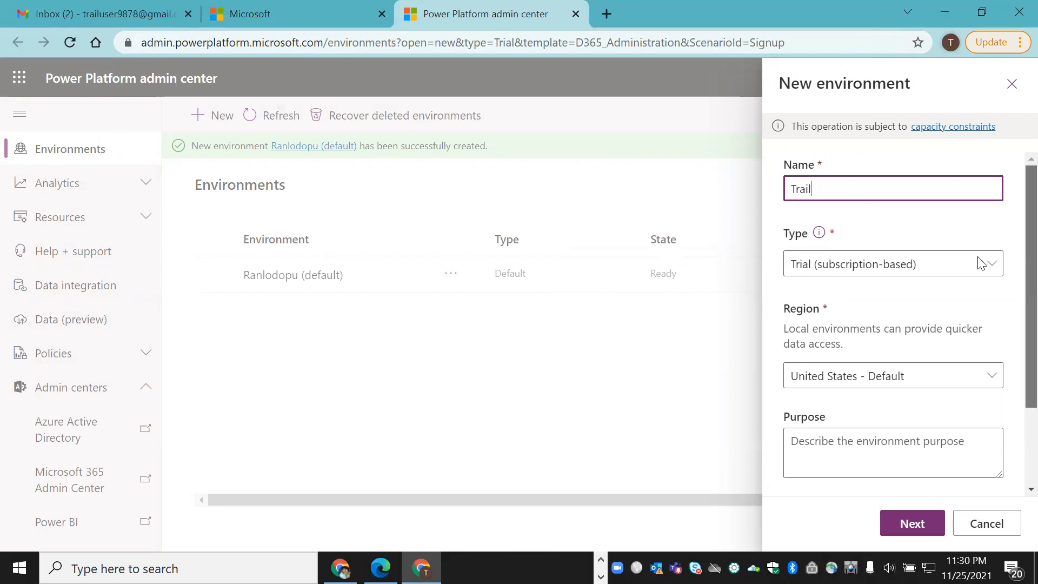
# Set the environment type to Trial (subscription-based) and continue to database setup
pyautogui.scroll(-1, 918, 268)
pyautogui.click(919, 268)
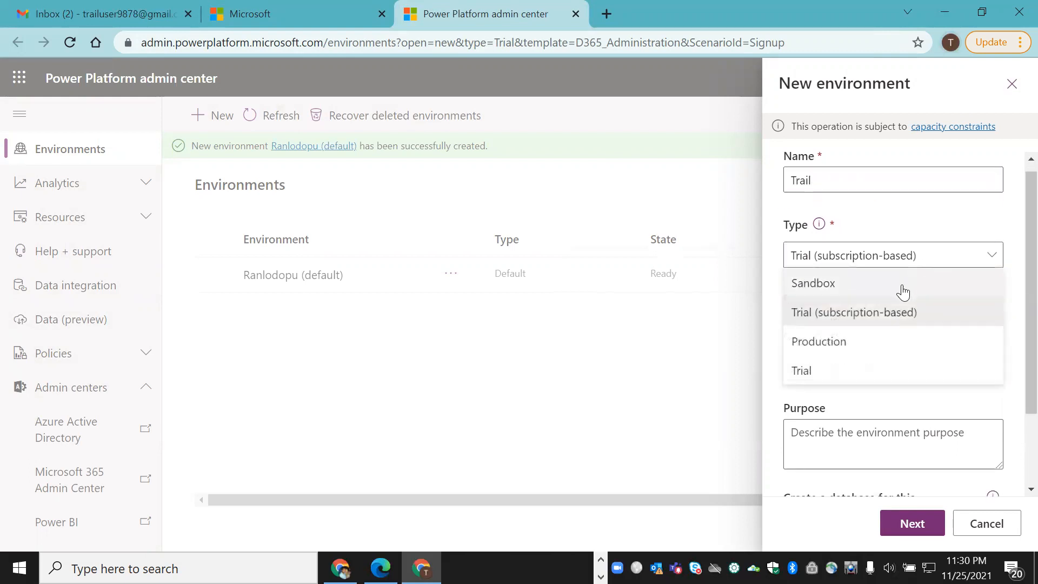
pyautogui.click(849, 290)
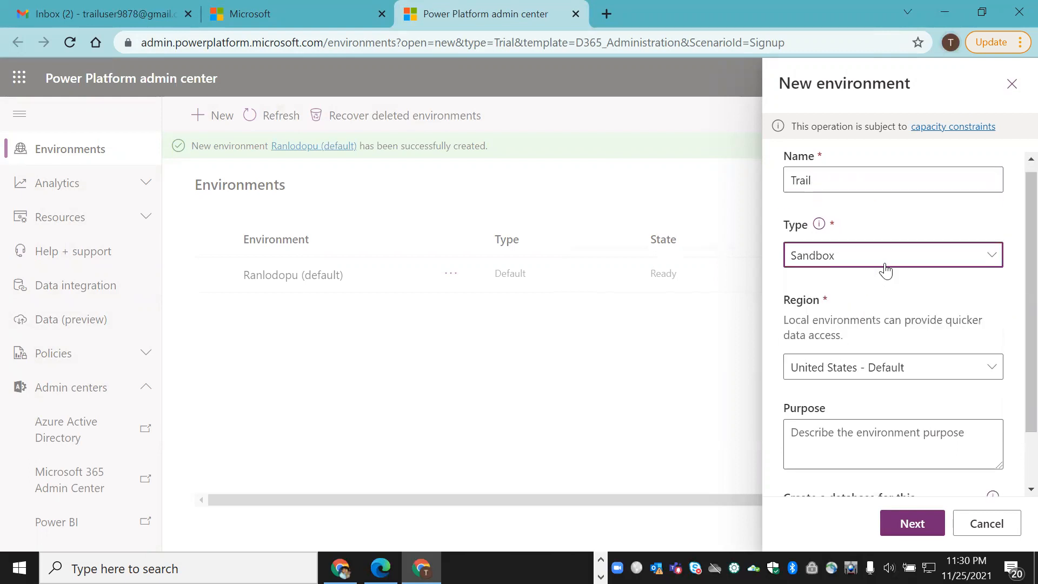
pyautogui.click(878, 262)
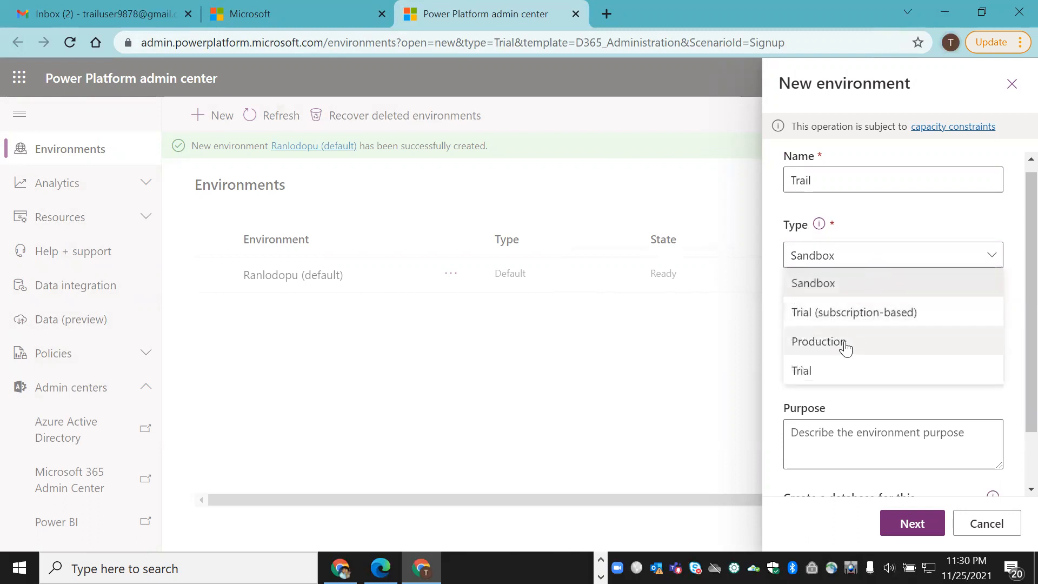
pyautogui.click(871, 316)
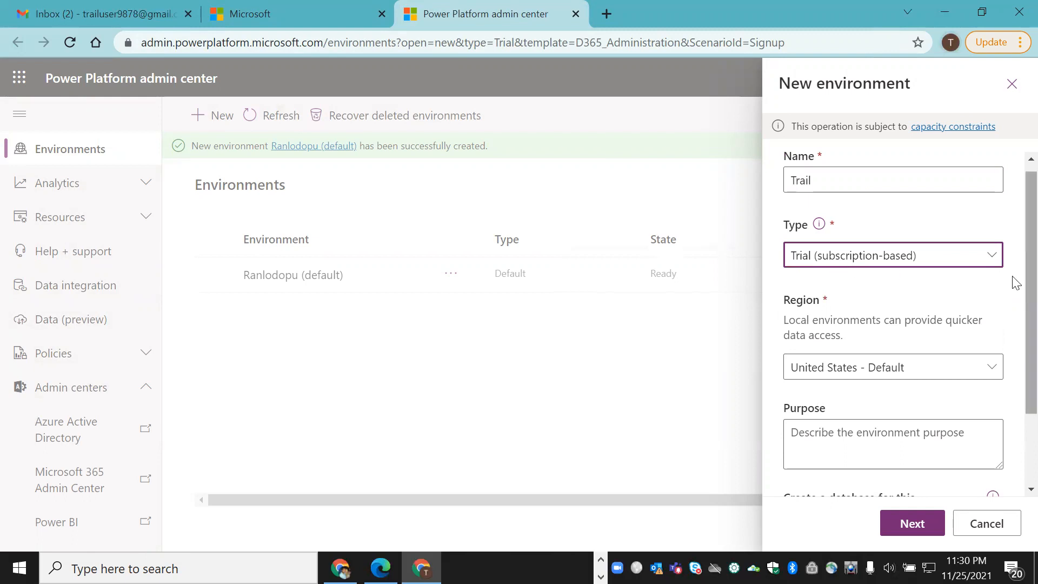
pyautogui.scroll(-3, 1012, 302)
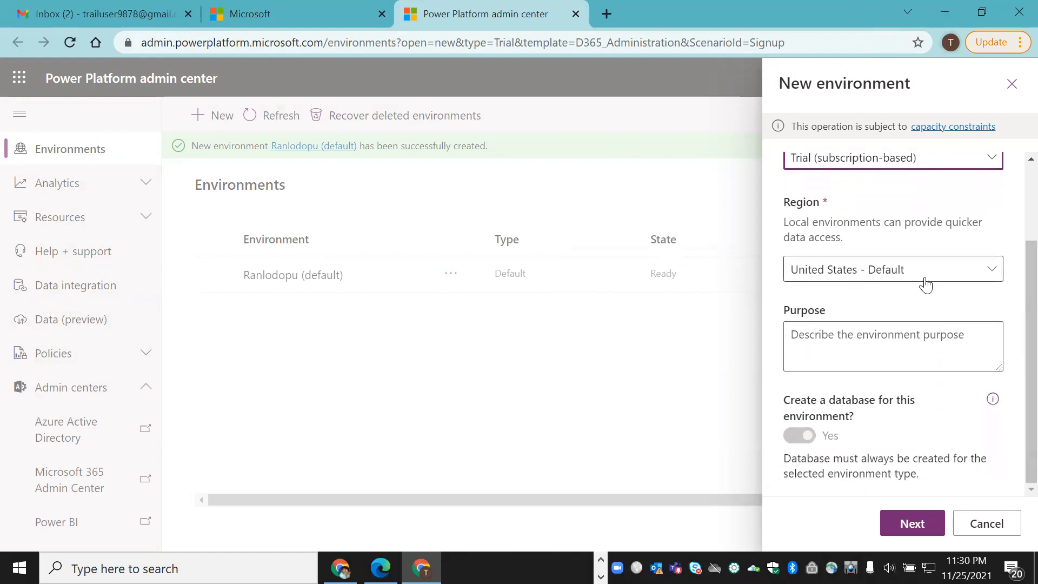
pyautogui.moveTo(1026, 399); pyautogui.dragTo(1013, 394)
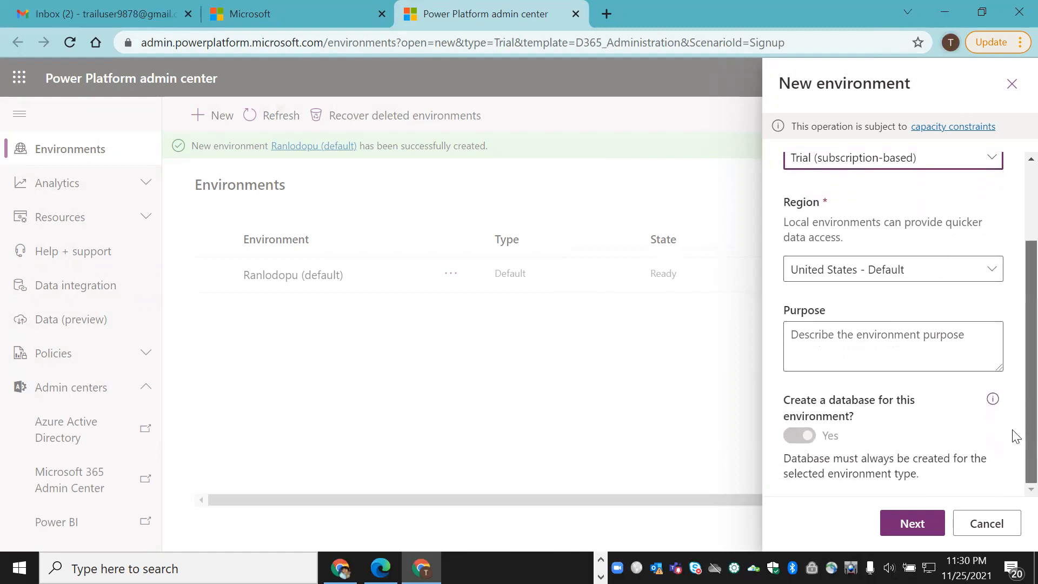
pyautogui.click(899, 531)
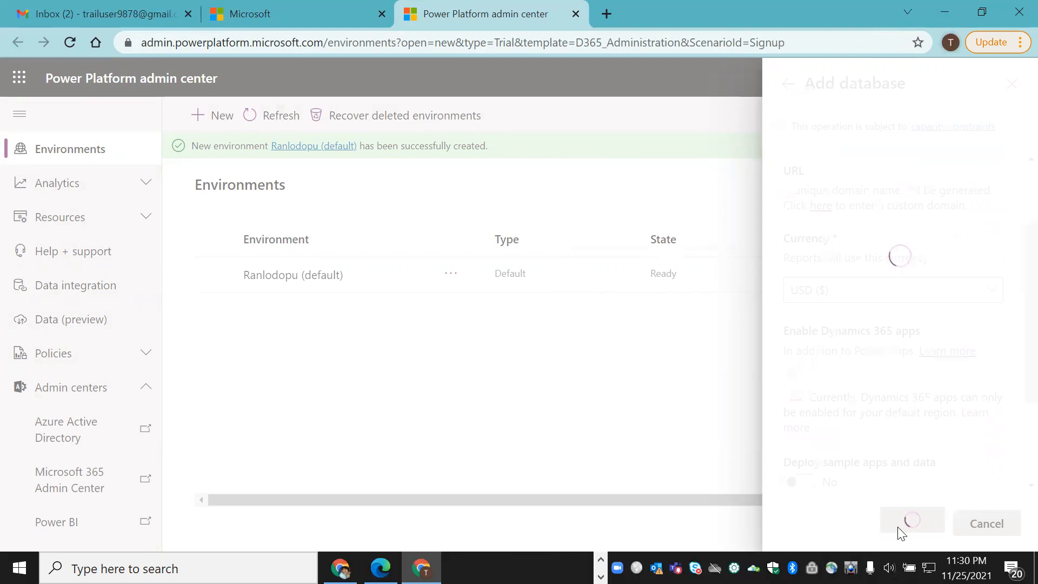
# Keep Dynamics 365 apps enabled with All enterprise applications and save the Trail database
pyautogui.moveTo(1025, 250); pyautogui.dragTo(1012, 314)
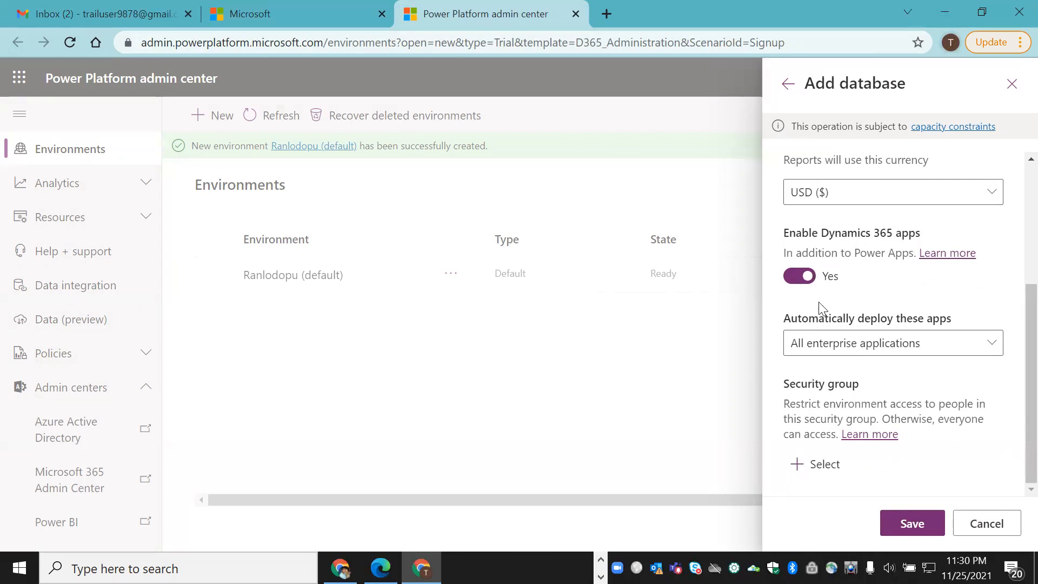
pyautogui.click(806, 283)
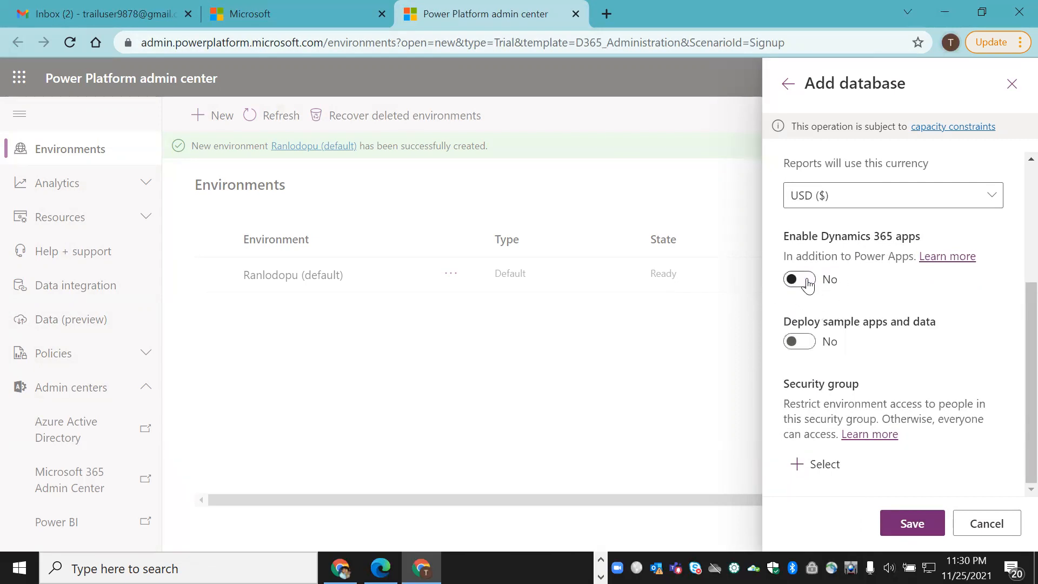
pyautogui.click(807, 283)
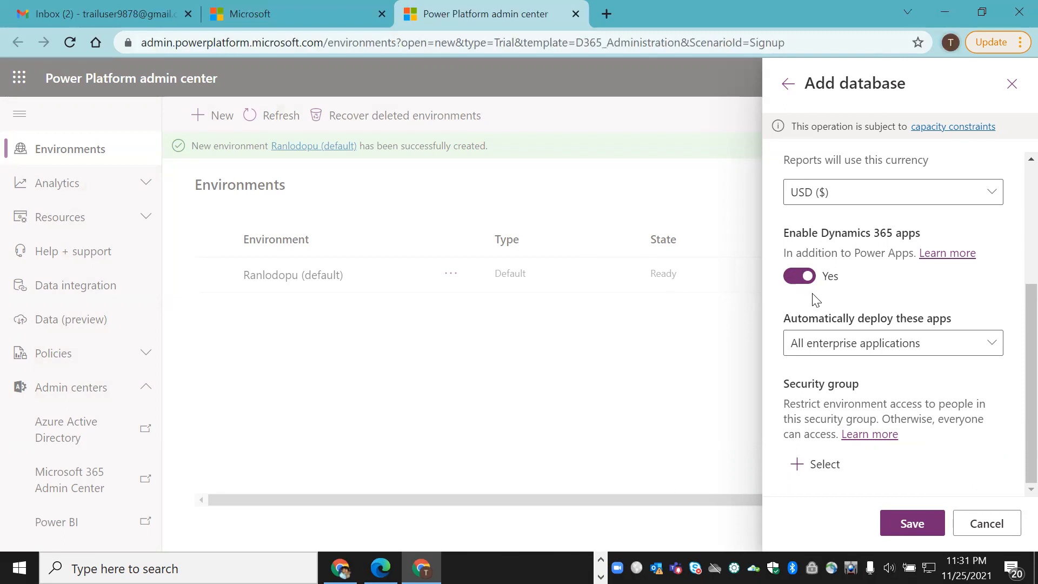
pyautogui.click(919, 529)
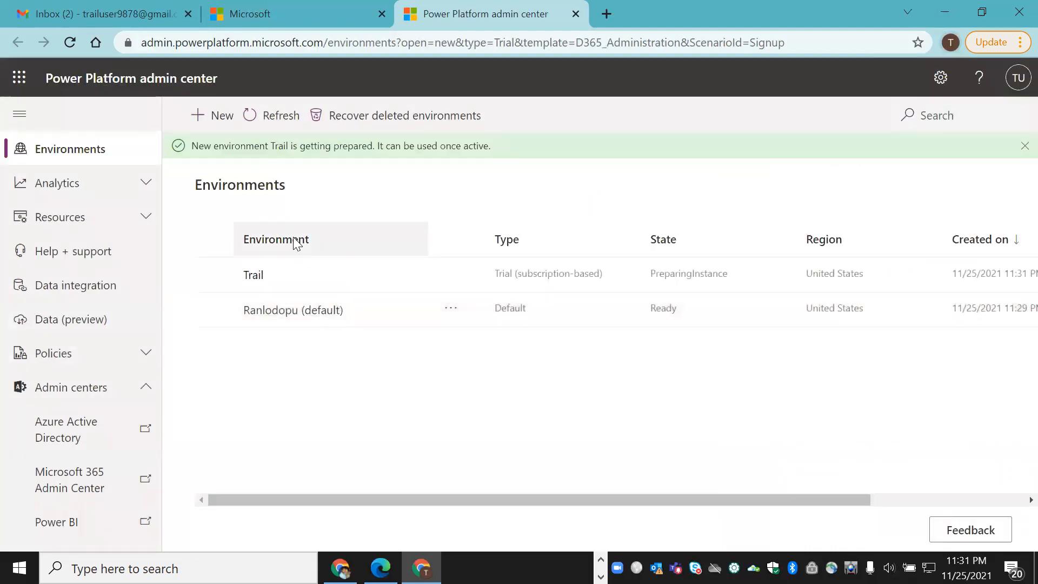
# Reload the environments list, dismiss the New environment panel, and select the Ready Trail environment
pyautogui.click(70, 44)
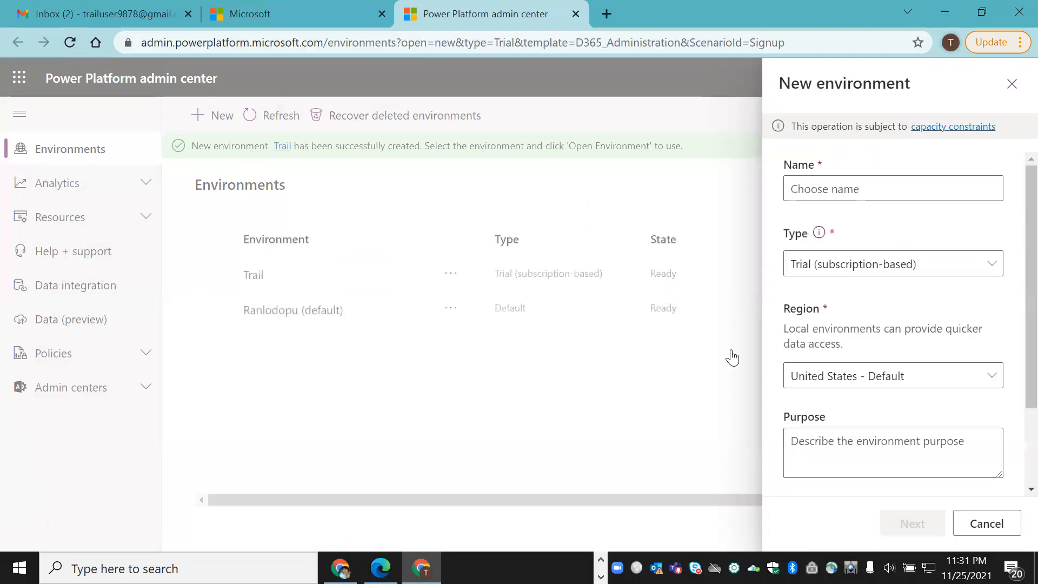
pyautogui.click(1000, 525)
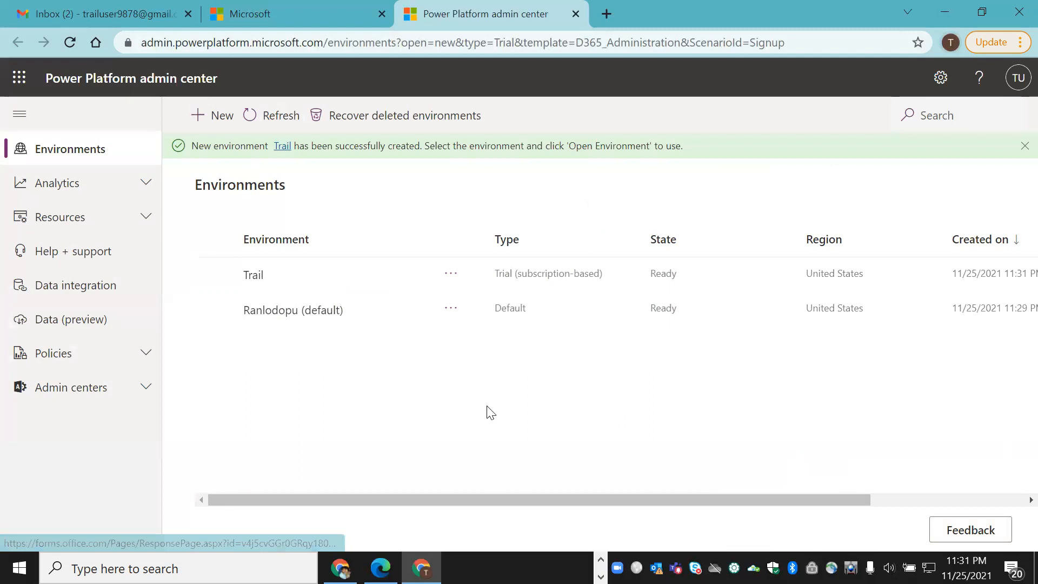
pyautogui.click(214, 276)
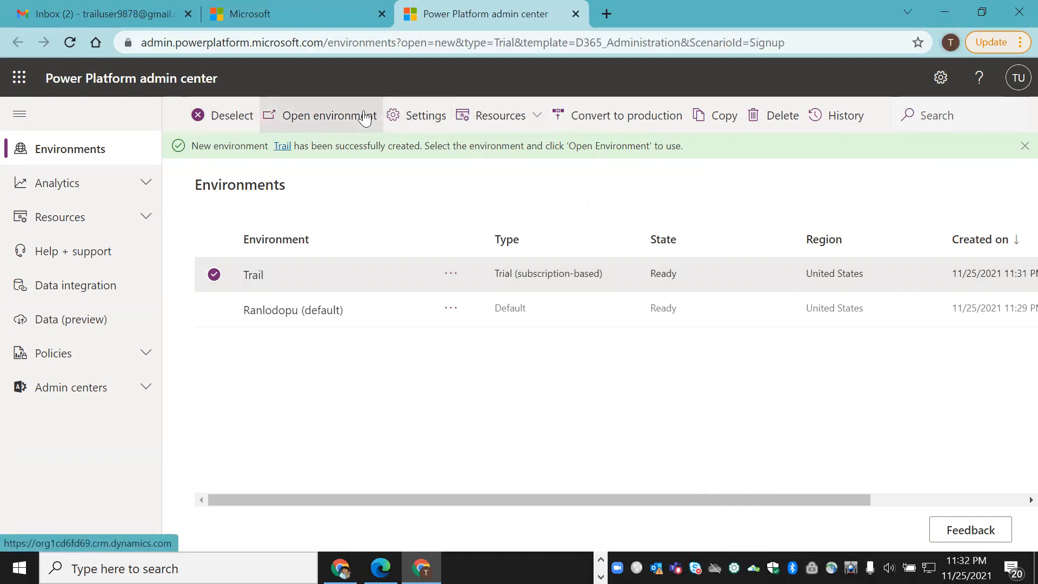
# Open the Trail environment in a new tab and view its org1cd6fd69.crm.dynamics.com address
pyautogui.click(323, 121)
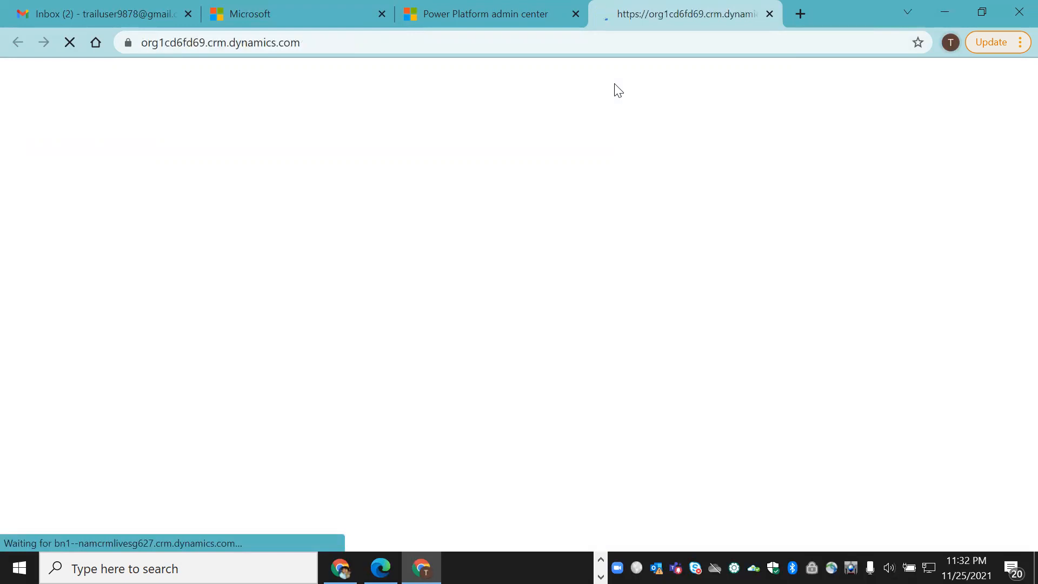
pyautogui.moveTo(304, 42); pyautogui.dragTo(140, 48)
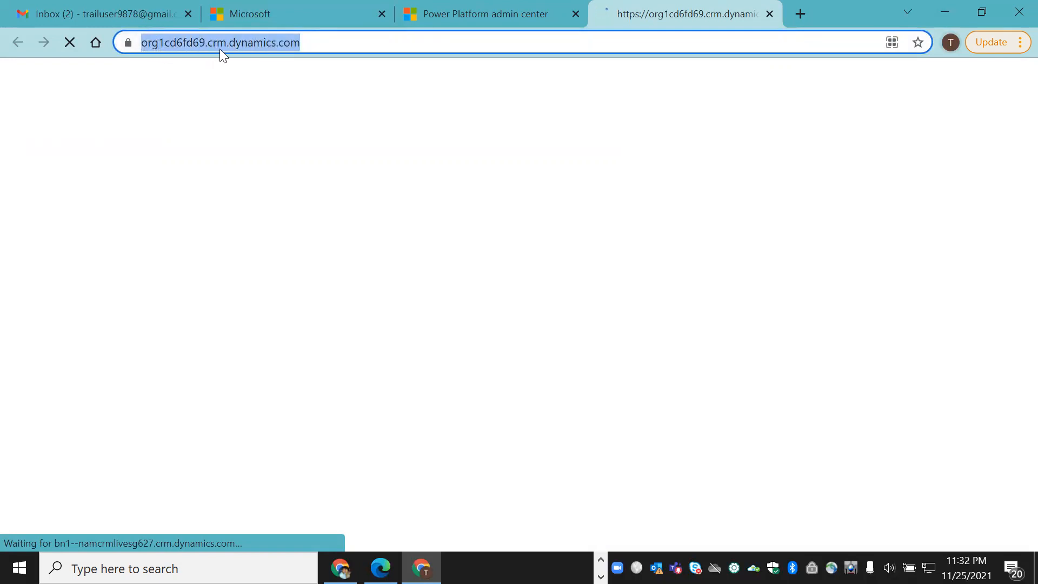
pyautogui.click(322, 44)
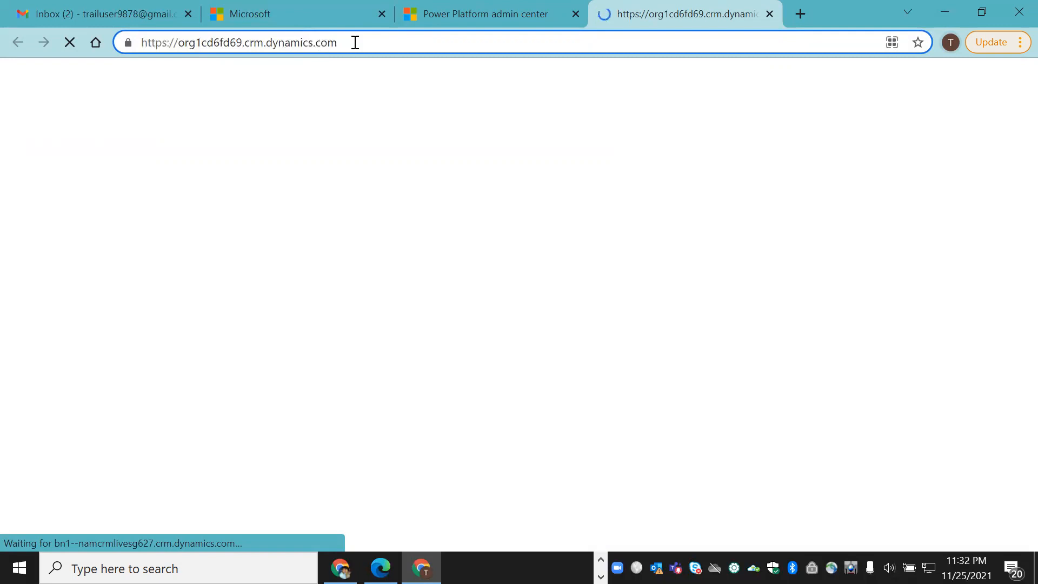
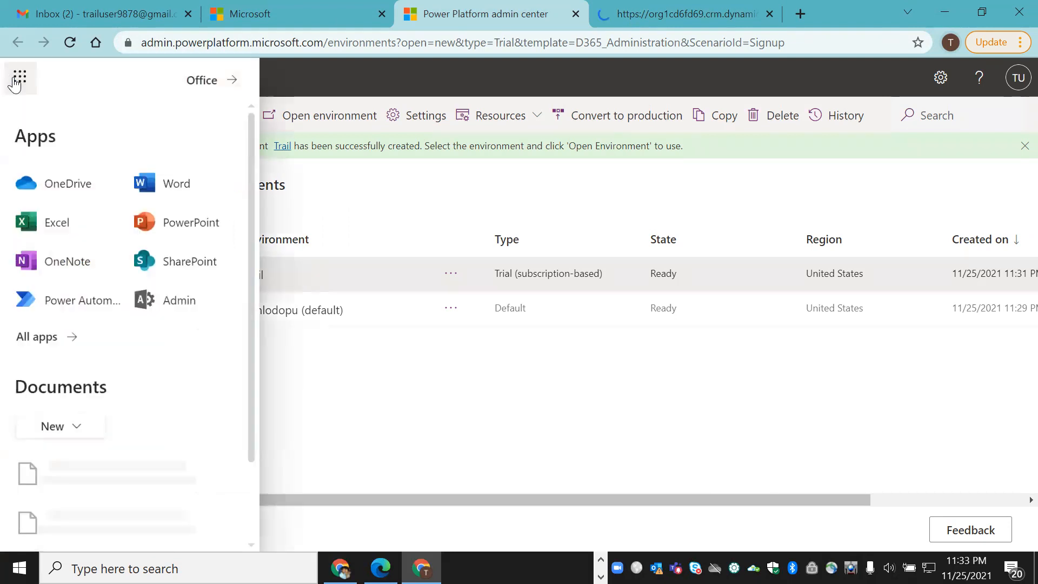
# Go to Active users in the Microsoft 365 admin center and start the Add a user wizard
pyautogui.click(163, 305)
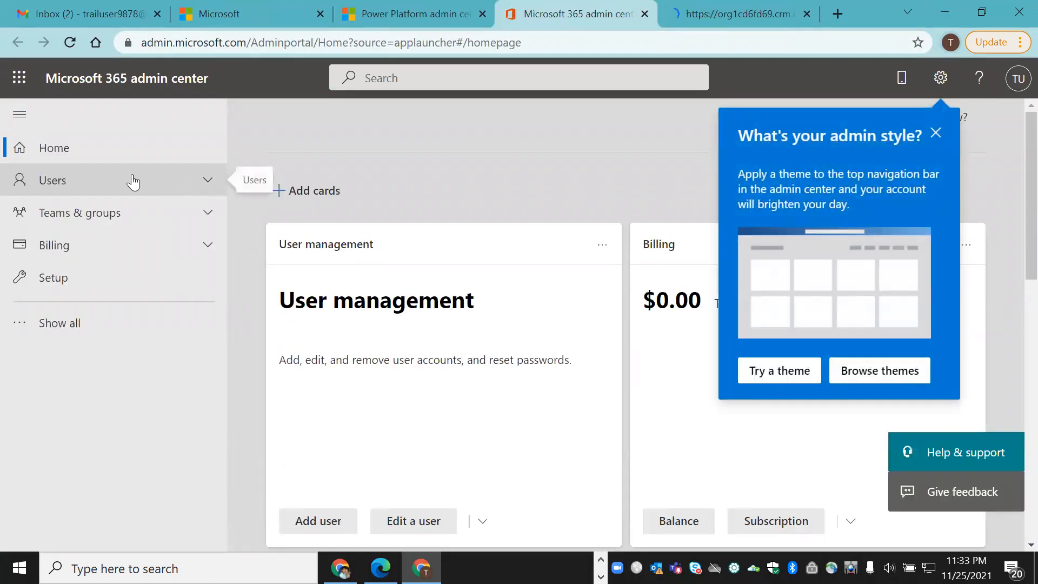
pyautogui.click(125, 181)
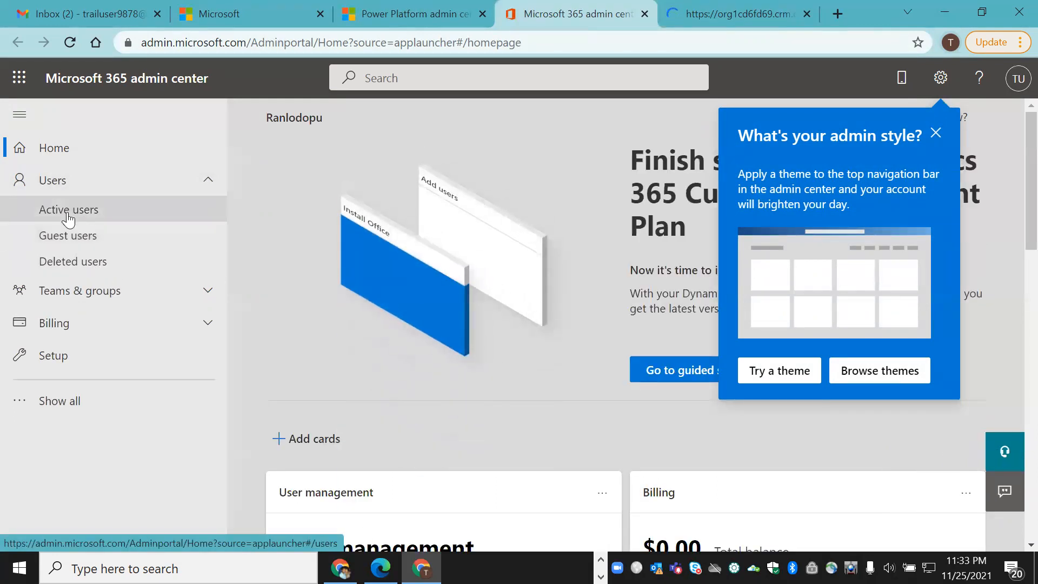
pyautogui.click(68, 212)
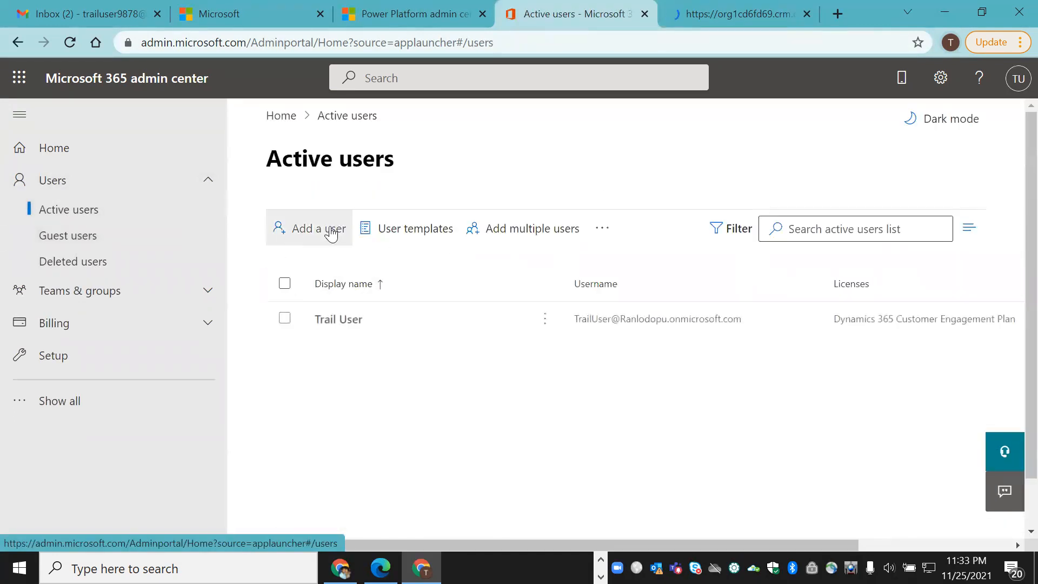
pyautogui.click(331, 234)
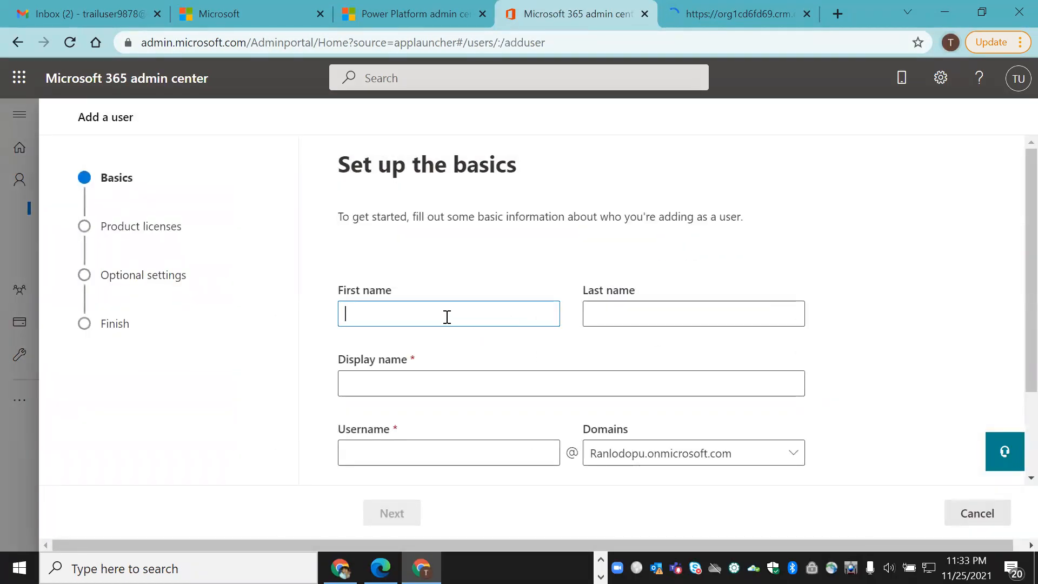
# Enter the new user's first name, last name, display name and username, then continue
pyautogui.write('Arsah')
pyautogui.click(599, 314)
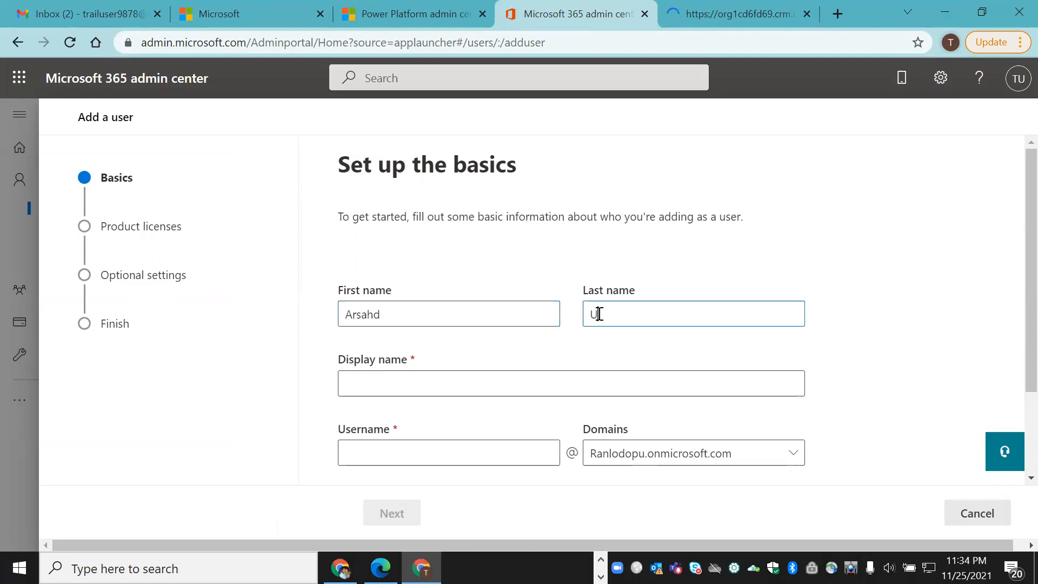
pyautogui.click(482, 391)
pyautogui.click(426, 453)
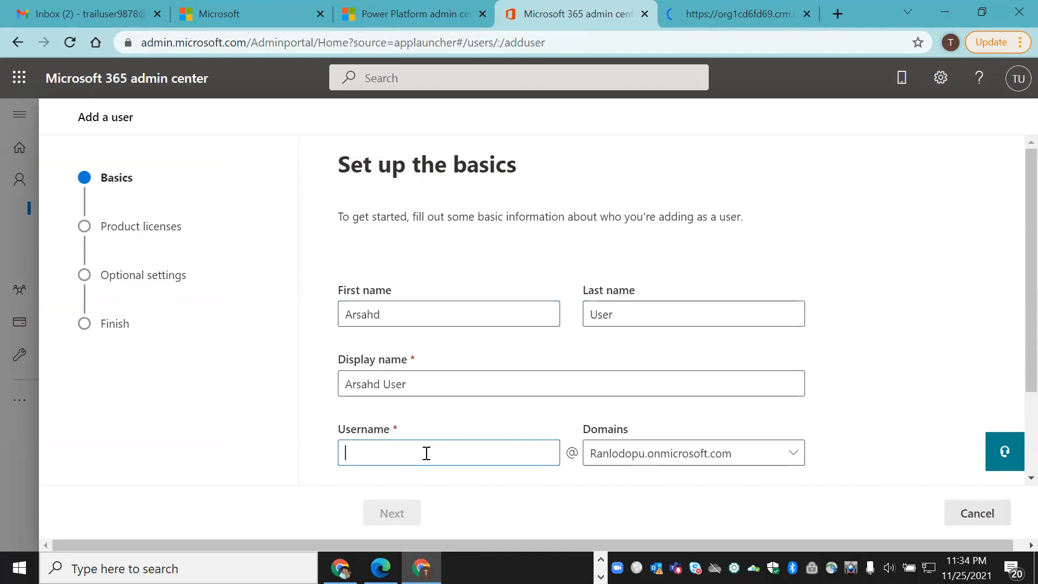
pyautogui.write('aradhsws')
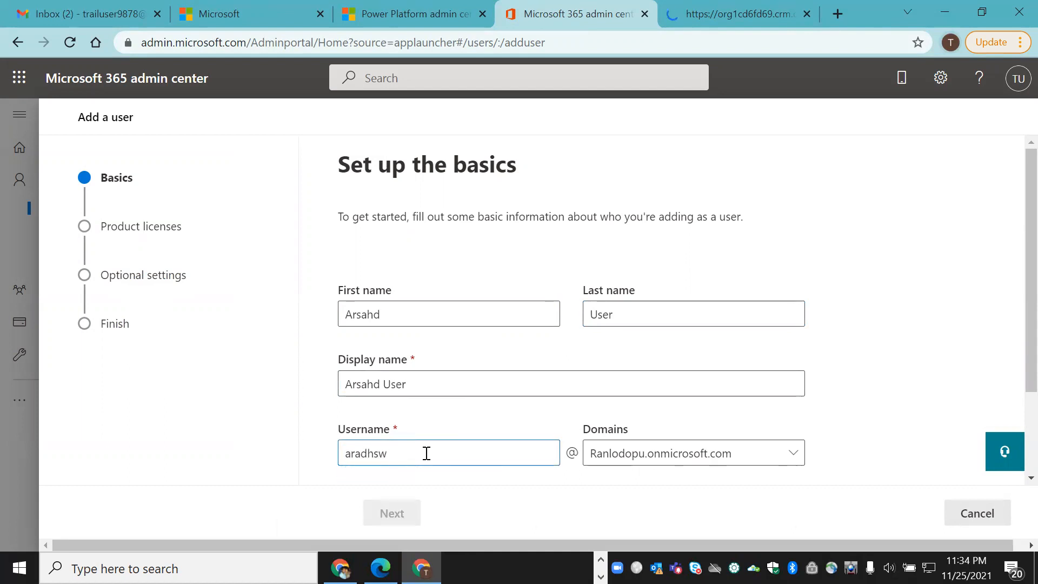
pyautogui.scroll(-2, 1012, 325)
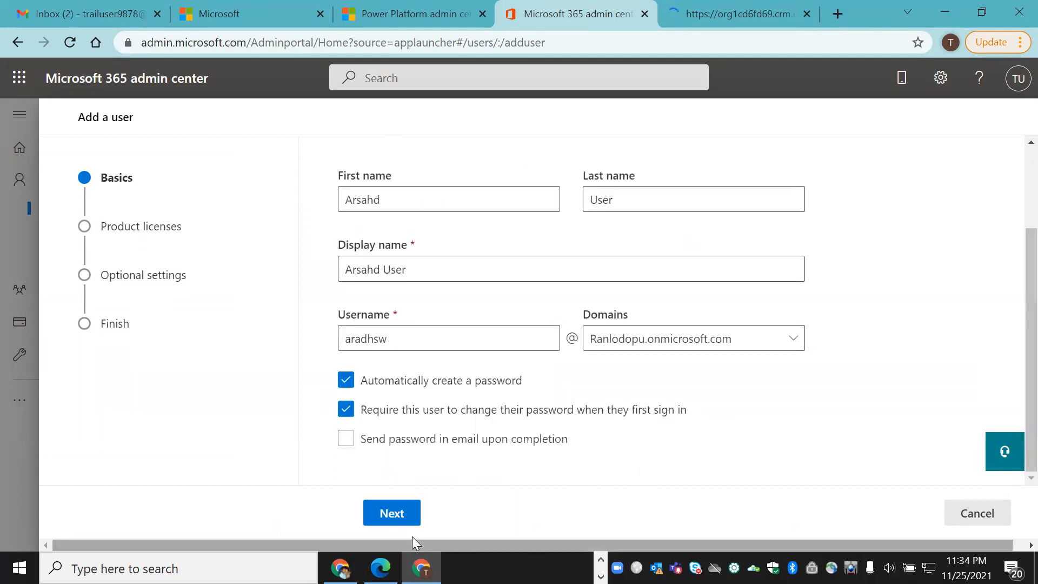
pyautogui.click(392, 513)
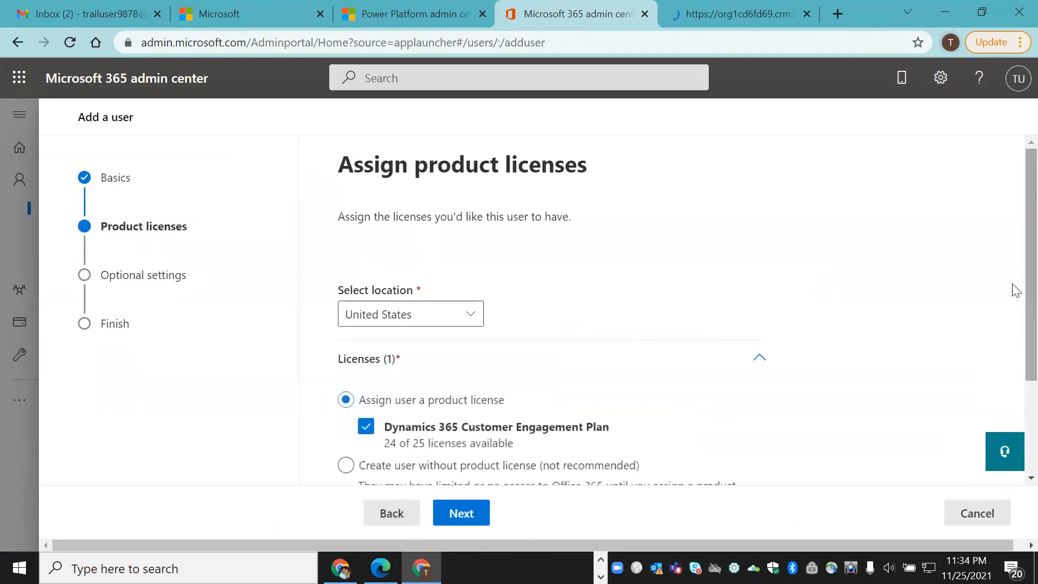
# Make sure the Dynamics 365 Customer Engagement Plan license is assigned
pyautogui.scroll(-2, 1016, 290)
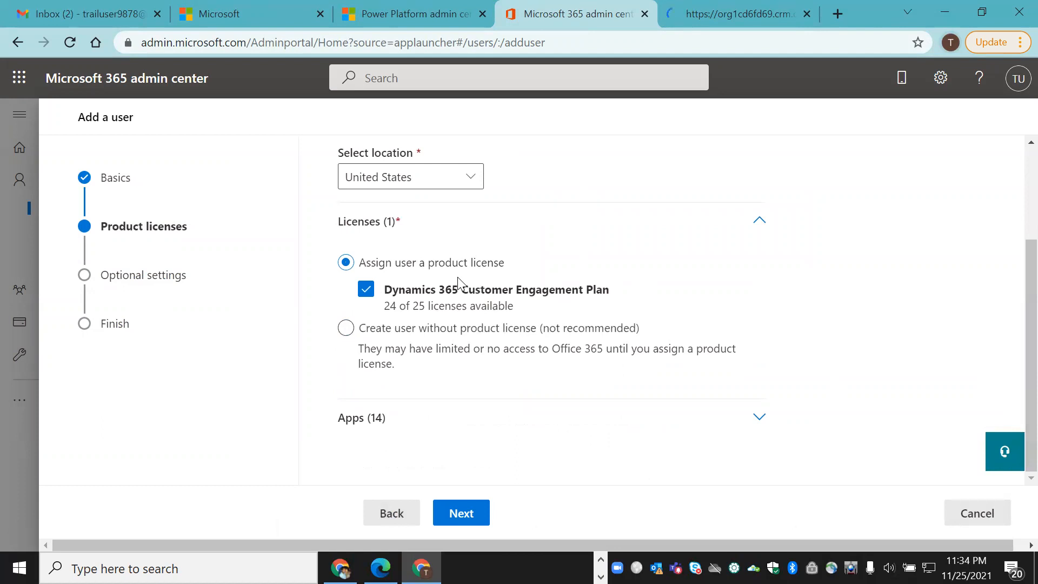
pyautogui.click(363, 289)
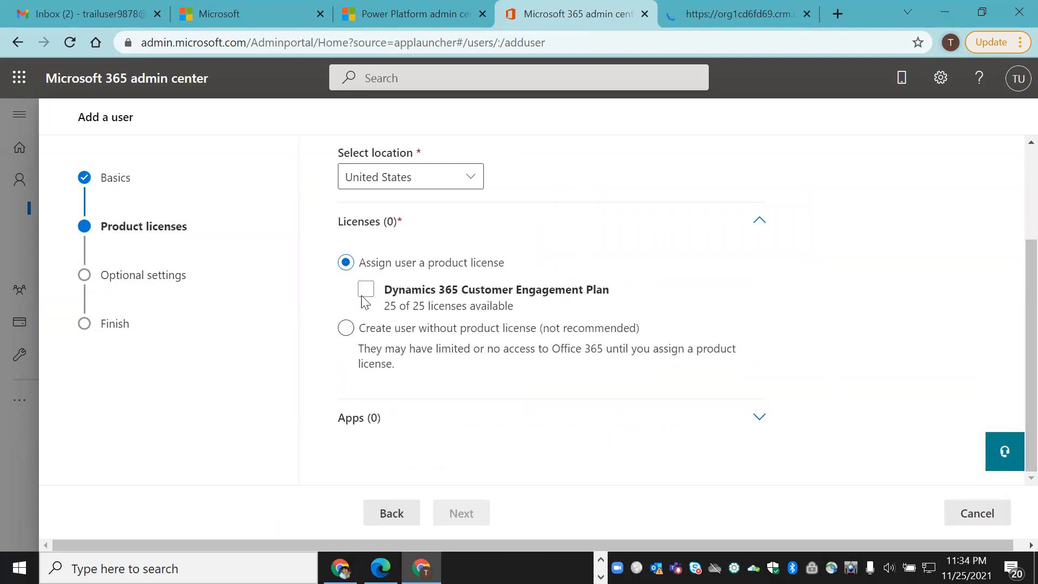
pyautogui.click(368, 292)
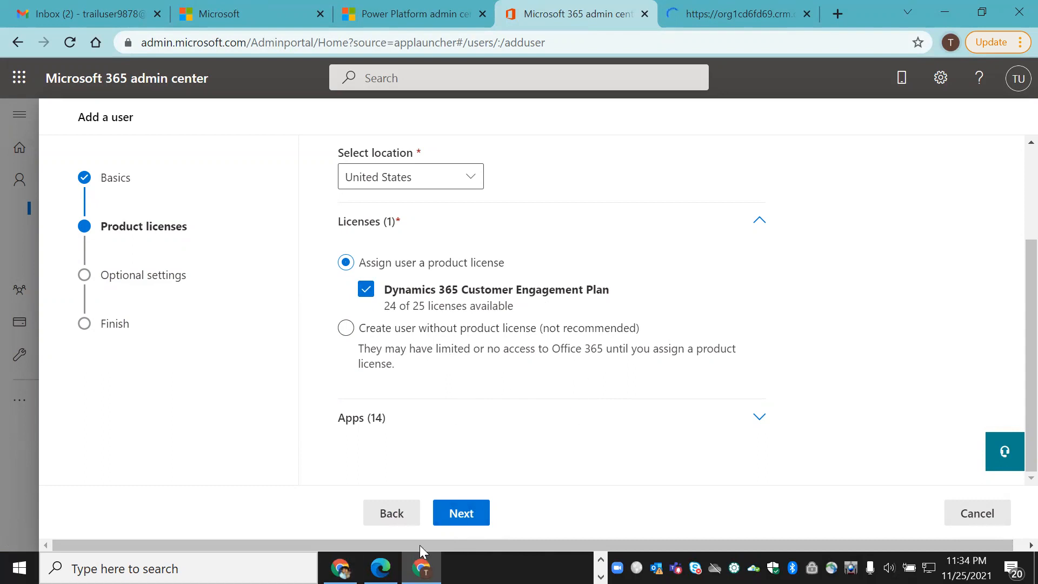
# Grant Admin center access with Exchange, Global, Global reader, Helpdesk, Service support, SharePoint, Teams and User admin roles
pyautogui.click(464, 515)
pyautogui.click(437, 302)
pyautogui.scroll(-5, 614, 262)
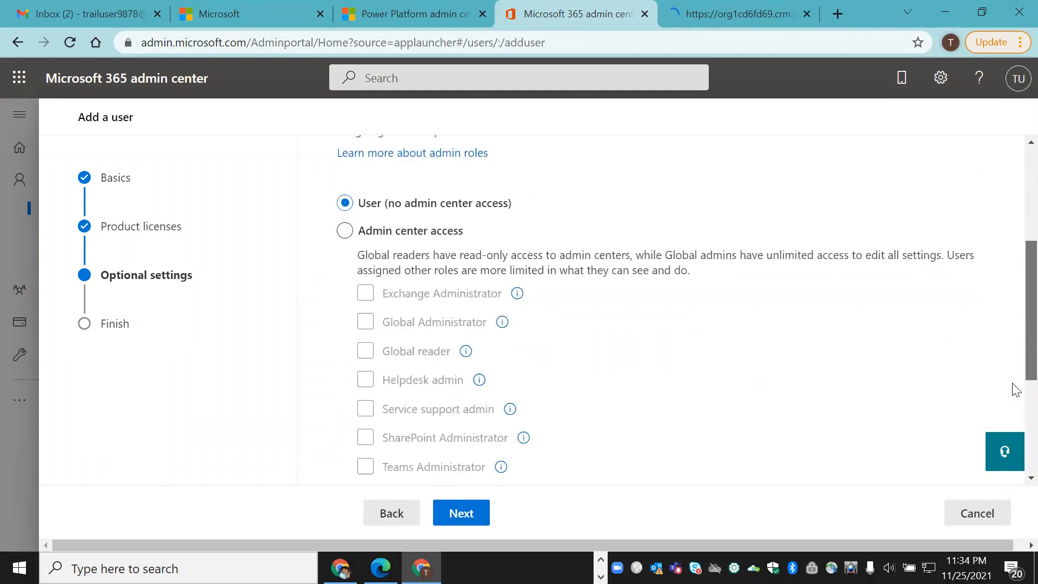
pyautogui.click(392, 171)
pyautogui.click(366, 233)
pyautogui.click(367, 263)
pyautogui.click(366, 292)
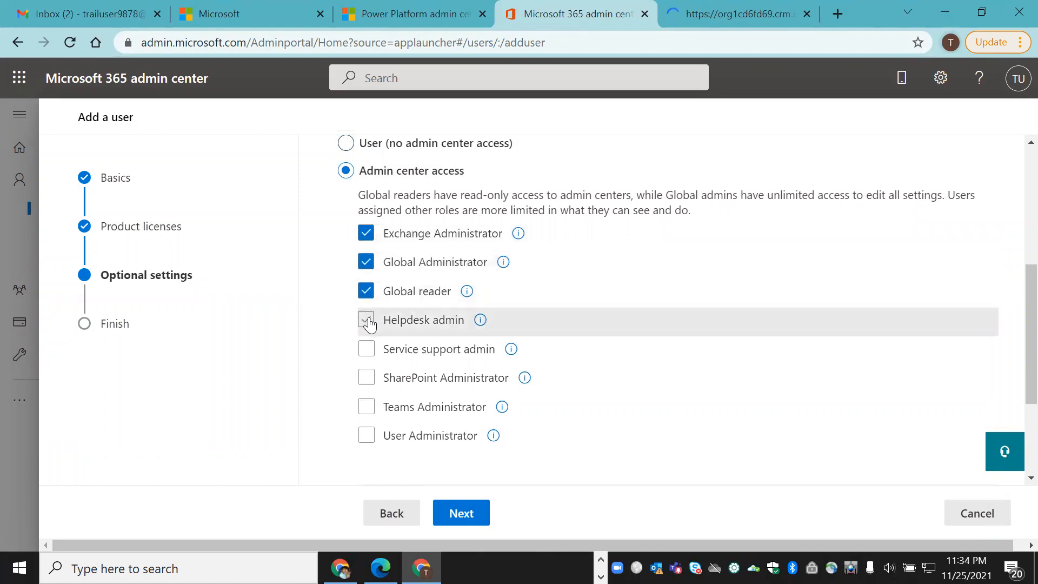
pyautogui.click(366, 320)
pyautogui.click(367, 349)
pyautogui.click(367, 379)
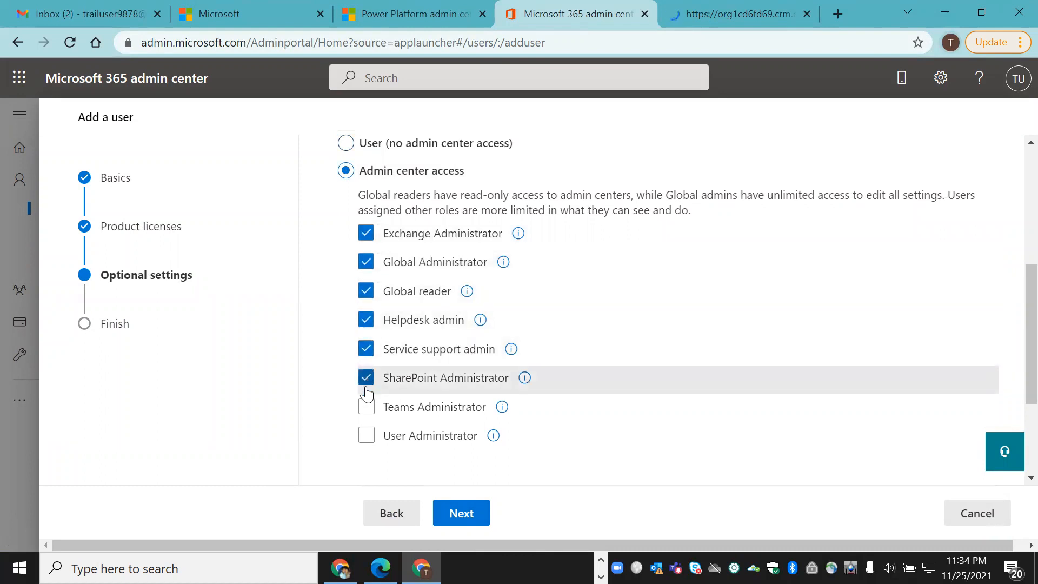
pyautogui.click(366, 405)
pyautogui.click(365, 435)
# Finish adding the user and select the displayed username and password
pyautogui.click(459, 513)
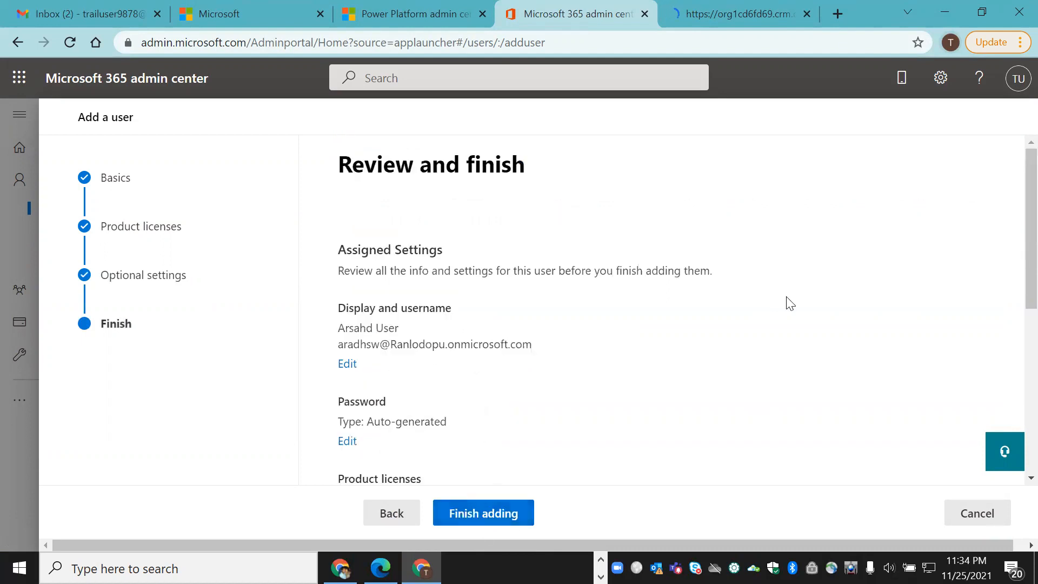
pyautogui.scroll(-6, 1012, 257)
pyautogui.click(471, 514)
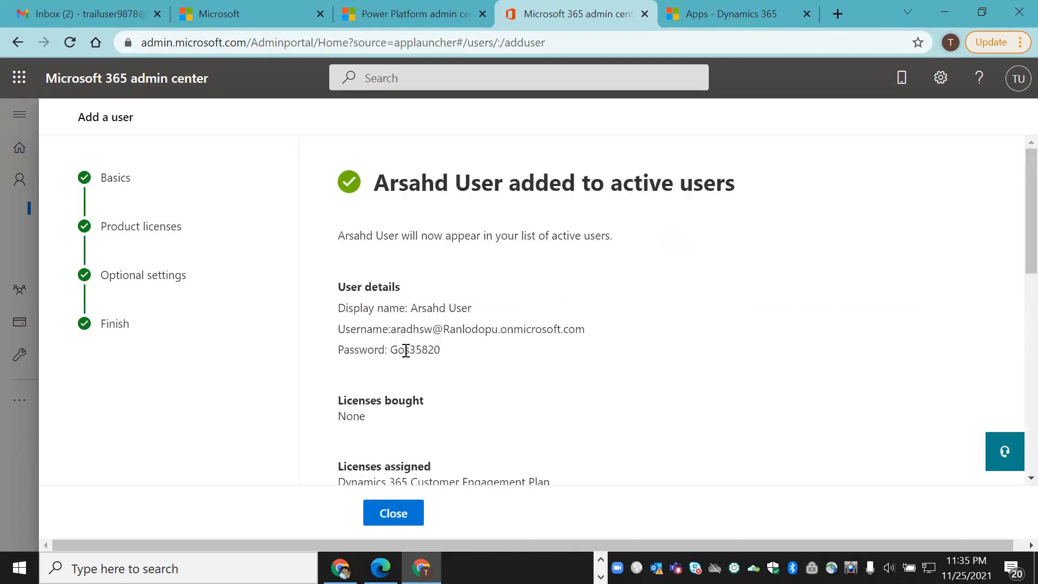
pyautogui.moveTo(336, 328); pyautogui.dragTo(446, 349)
pyautogui.hotkey('ctrl', 'c')
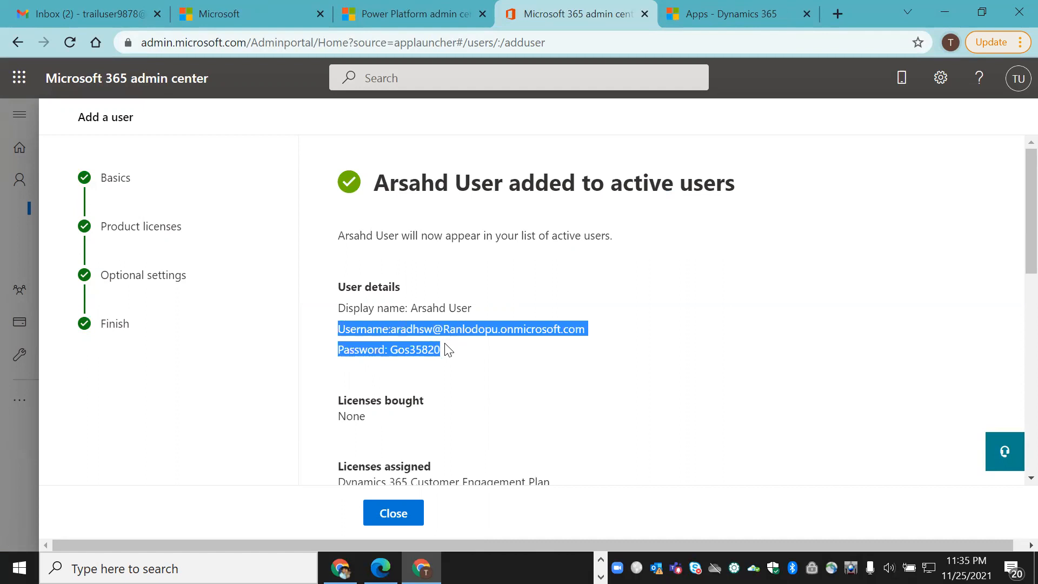
# Paste the new user's sign-in details into a new tab, then return to Power Platform environments
pyautogui.click(835, 21)
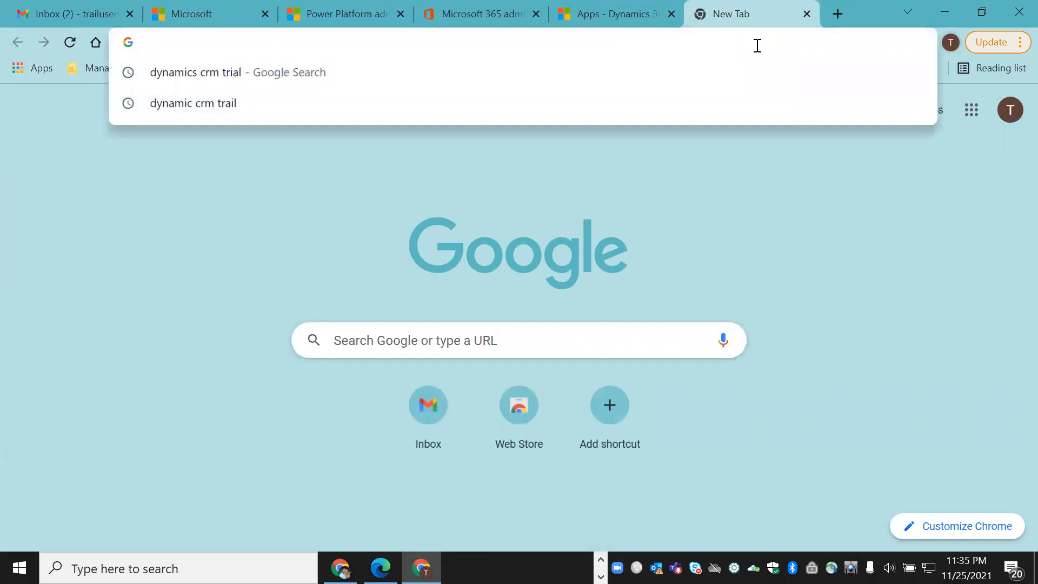
pyautogui.hotkey('ctrl', 'v')
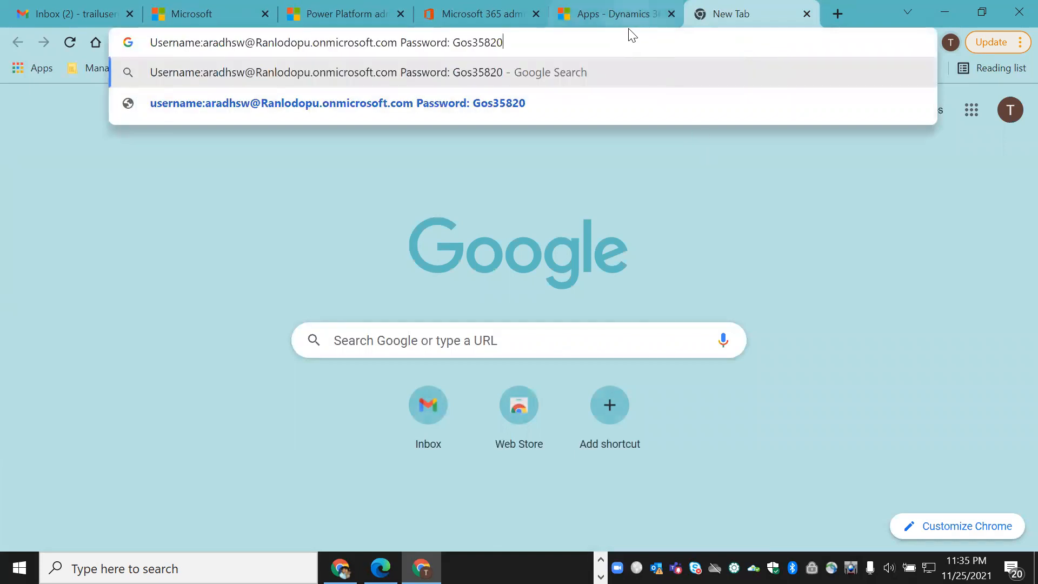
pyautogui.click(609, 26)
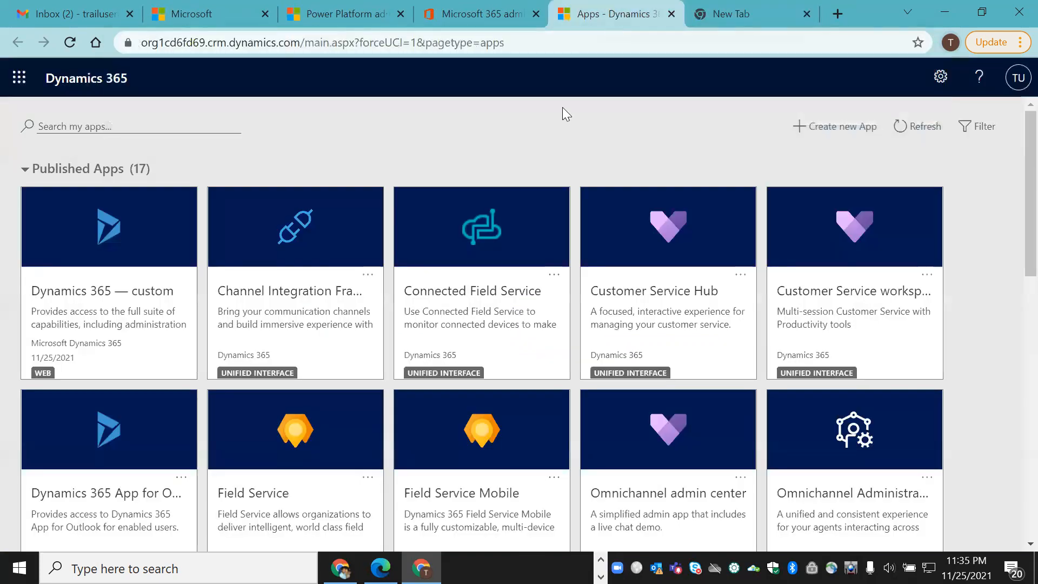
pyautogui.click(458, 24)
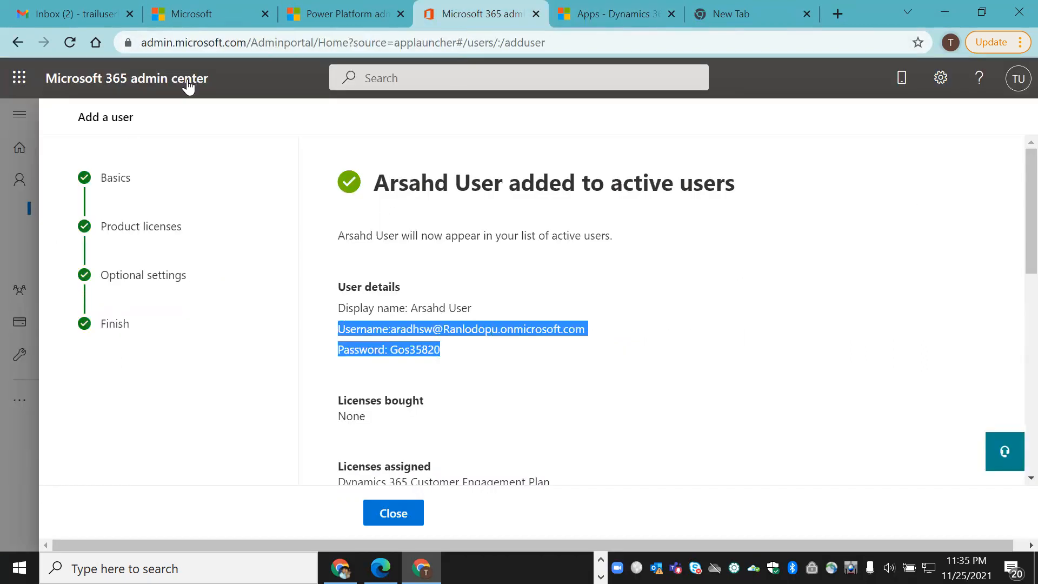
pyautogui.click(355, 27)
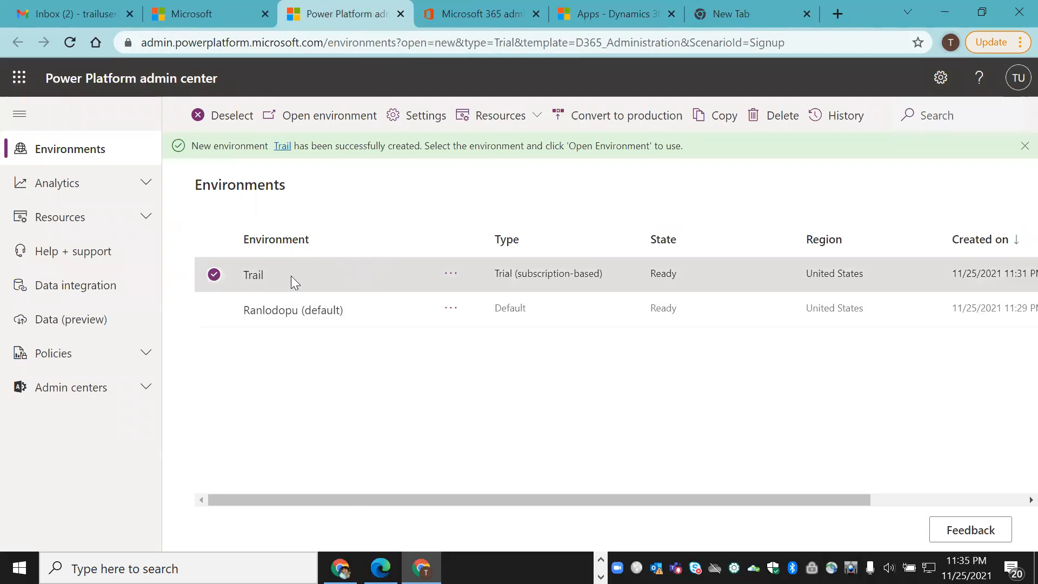
# Open Settings for the Trail environment and go to Users under Users + permissions
pyautogui.click(516, 121)
pyautogui.click(438, 127)
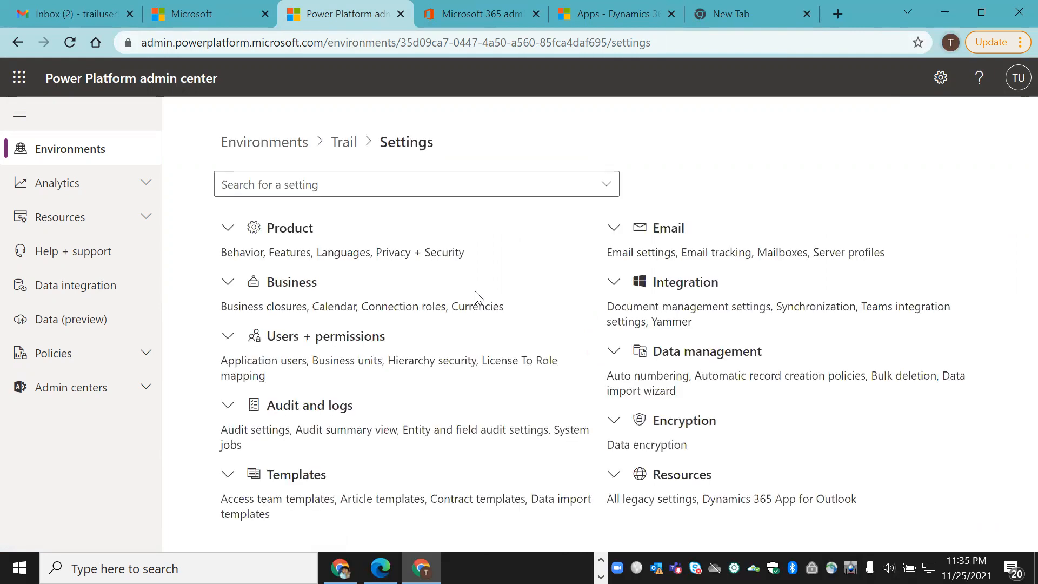
pyautogui.click(279, 351)
pyautogui.scroll(-3, 1012, 370)
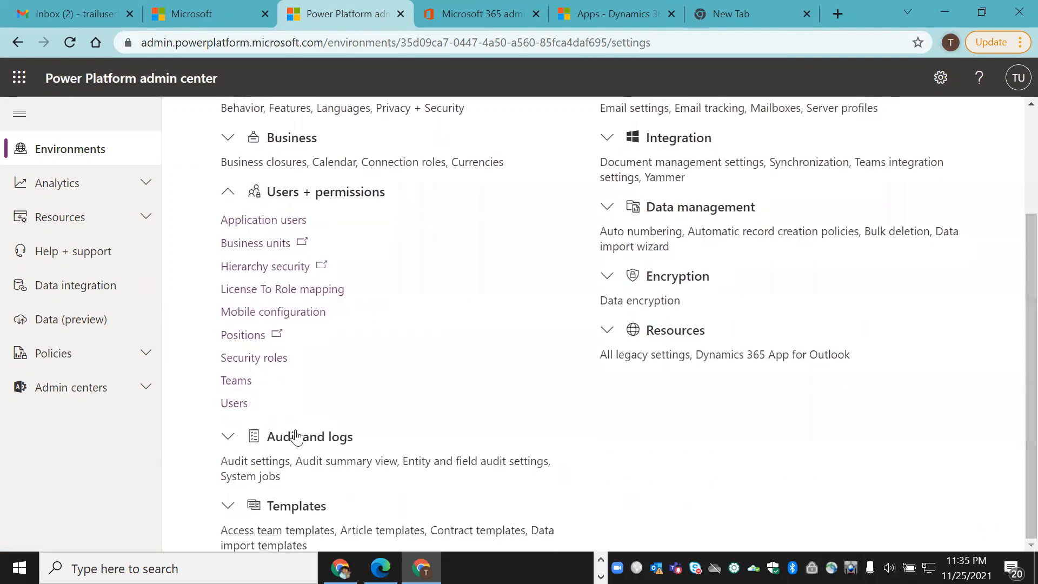
pyautogui.click(233, 404)
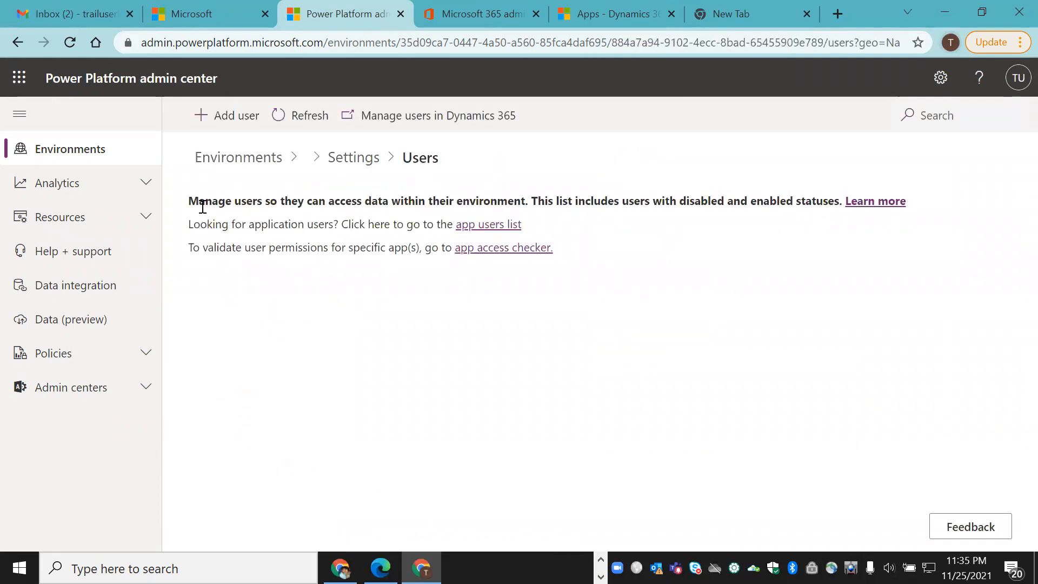
# Search for the new user in the Add user panel
pyautogui.click(226, 114)
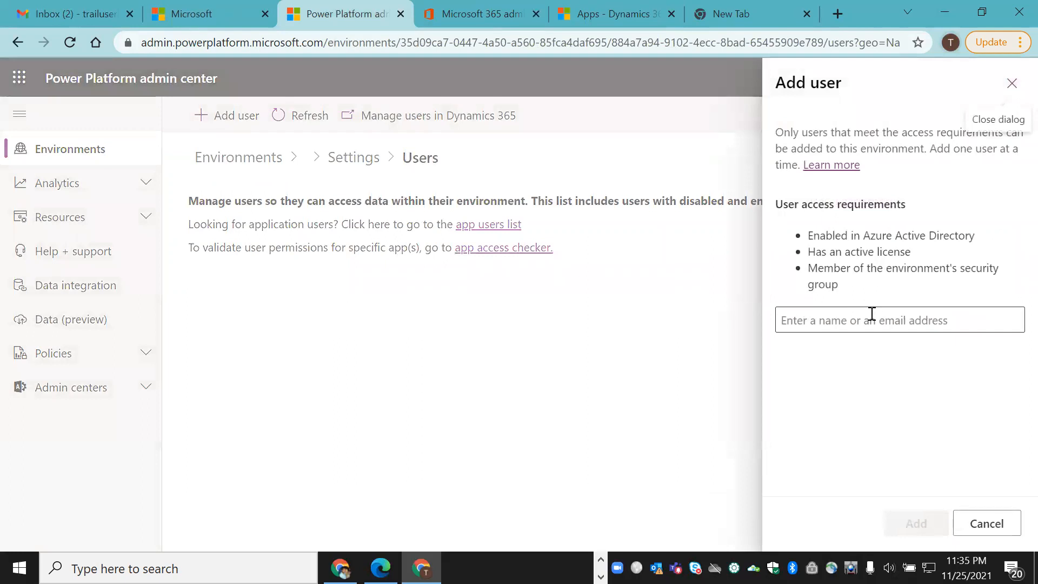
pyautogui.click(849, 321)
pyautogui.write('arac')
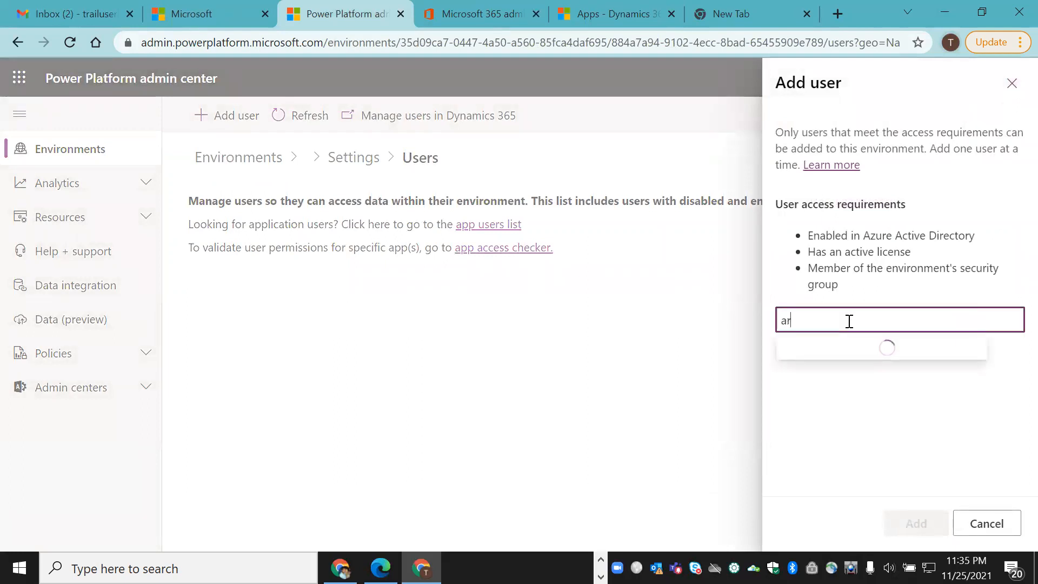
pyautogui.press('BackSpace')
pyautogui.press('BackSpace')
pyautogui.write('sh')
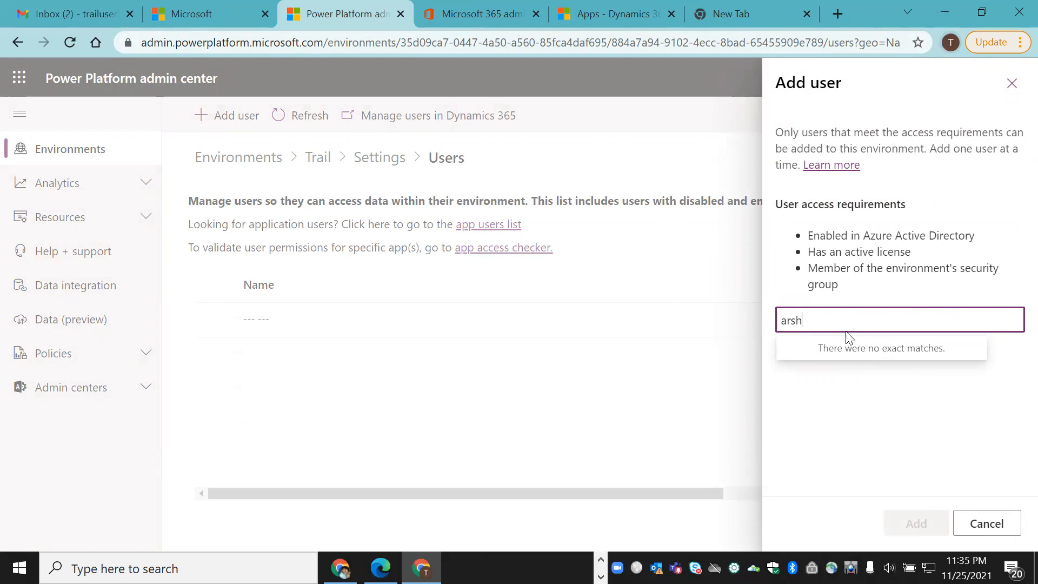
pyautogui.press('BackSpace')
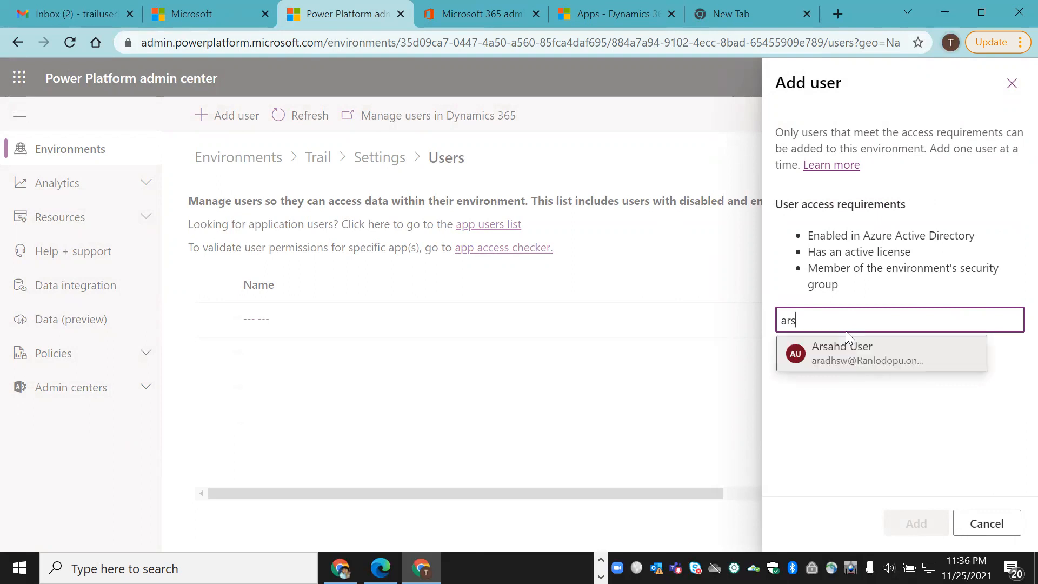
# Add the chosen user, cancel after the unexpected error, and reload the Users page
pyautogui.click(855, 362)
pyautogui.click(916, 524)
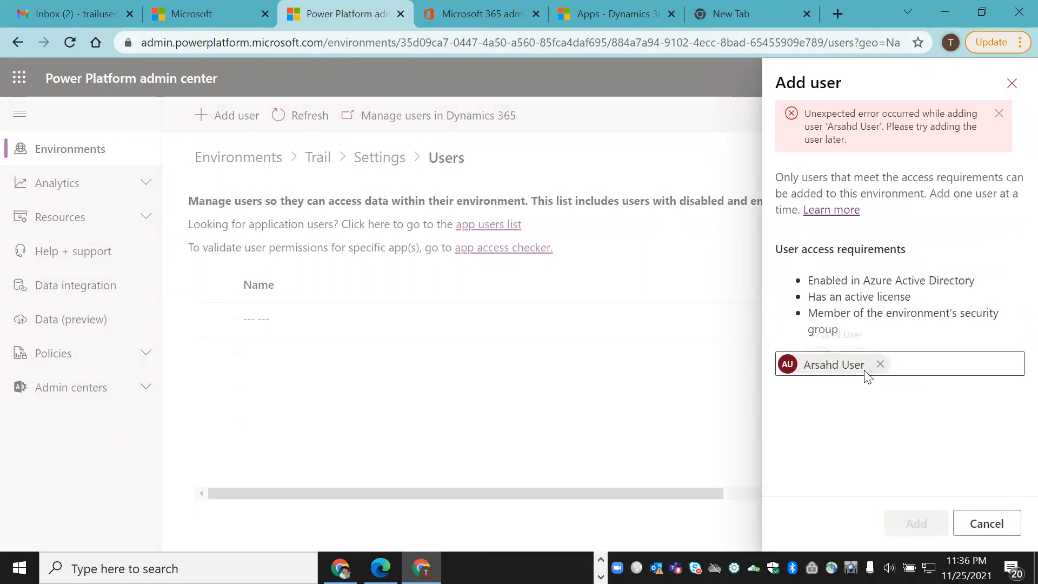
pyautogui.click(989, 527)
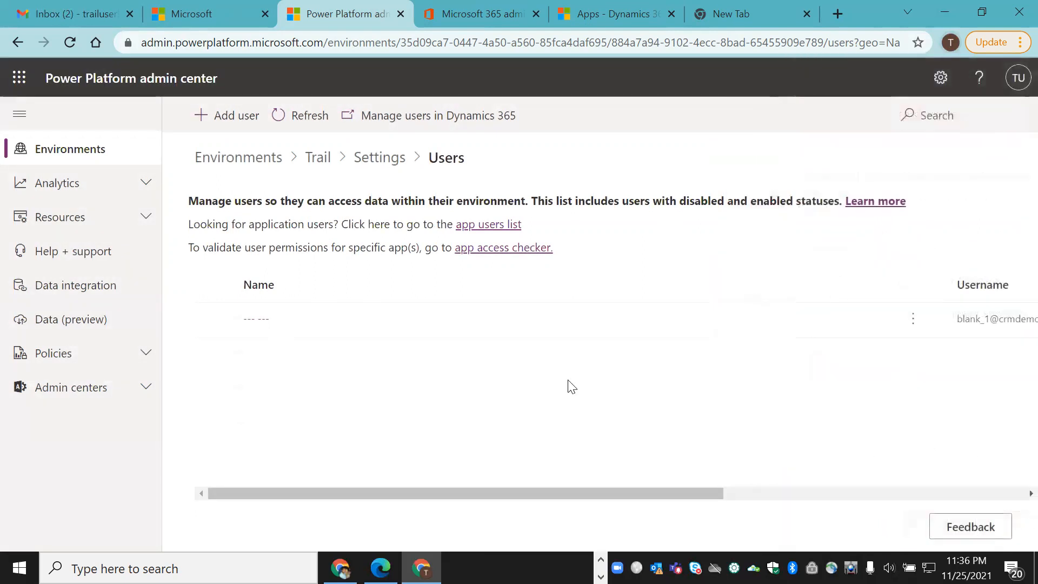
pyautogui.click(75, 44)
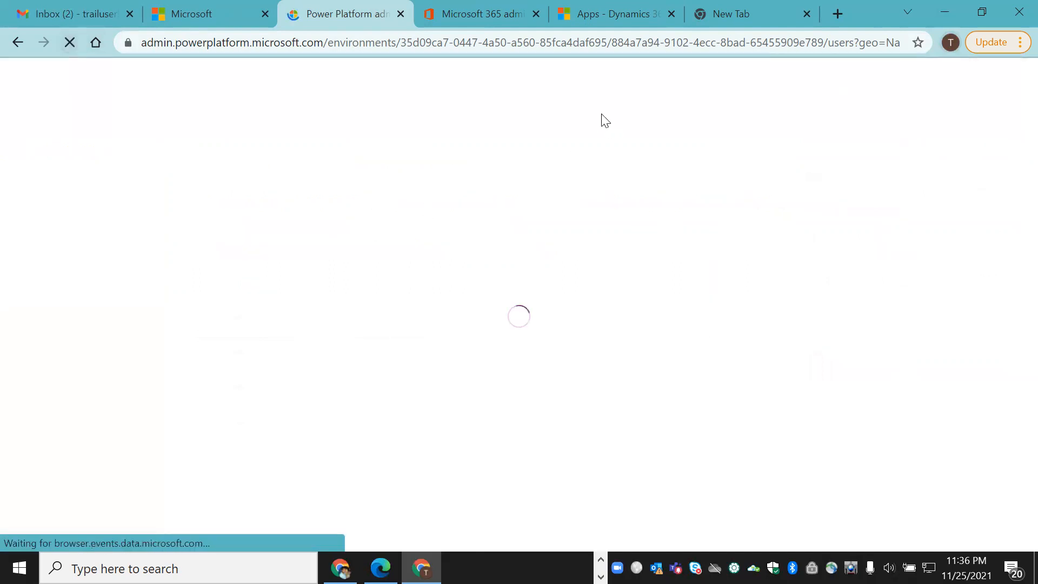
# Launch the Dynamics 365 — custom app, open its Change area menu, then return to the user confirmation
pyautogui.click(618, 26)
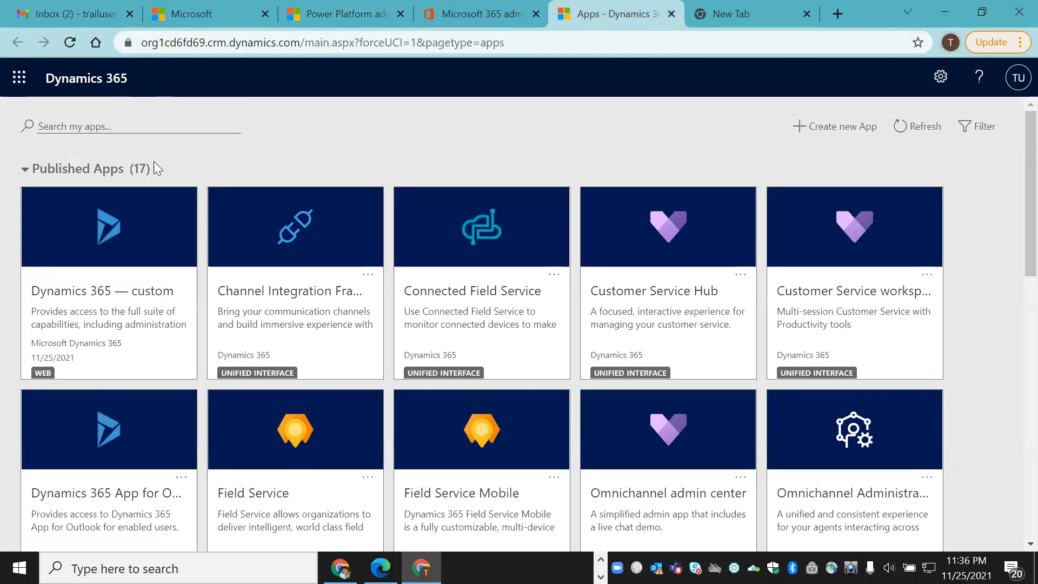
pyautogui.click(122, 305)
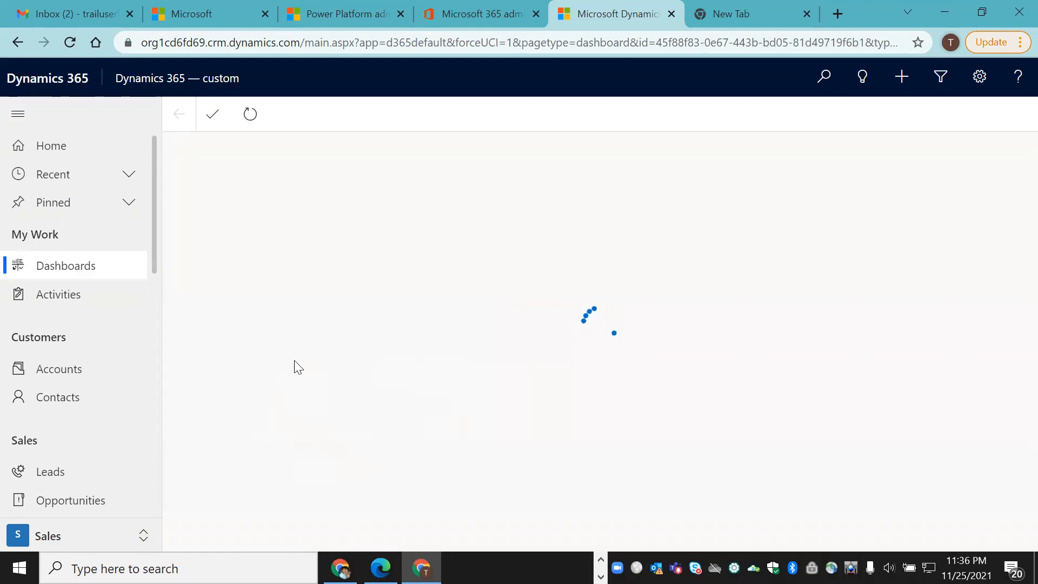
pyautogui.moveTo(153, 232); pyautogui.dragTo(146, 475)
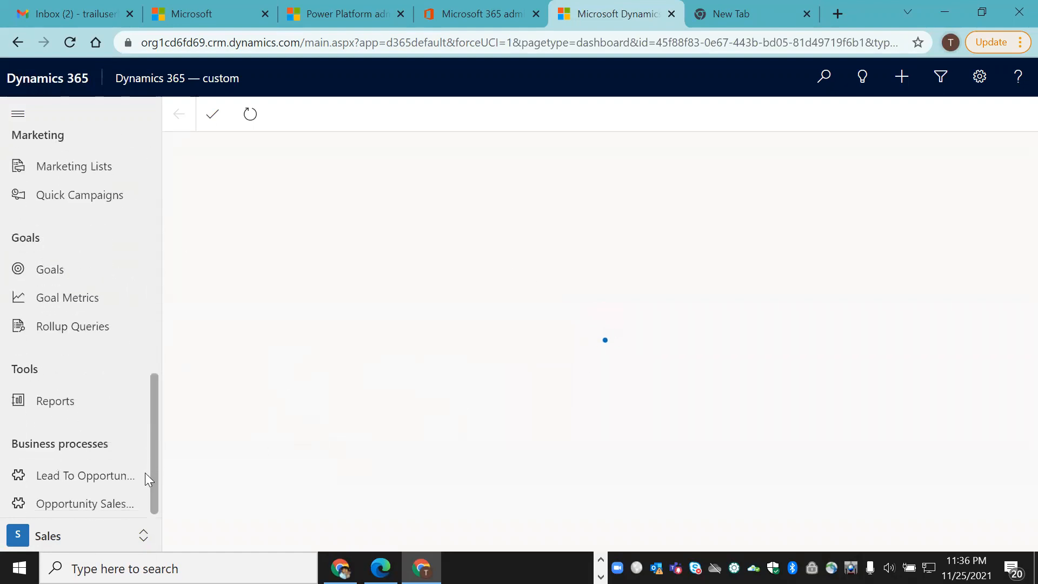
pyautogui.click(71, 543)
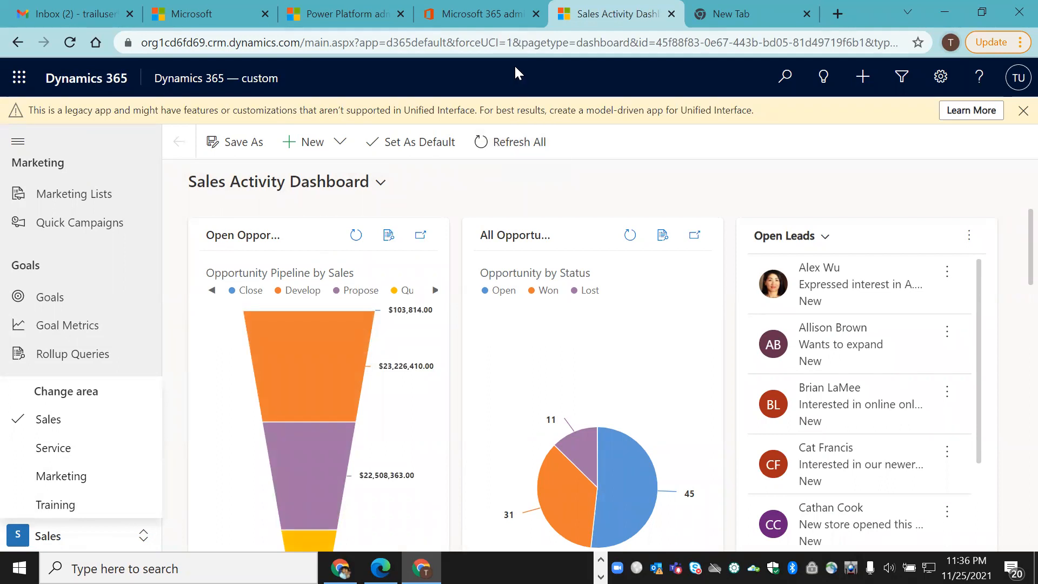
pyautogui.click(484, 27)
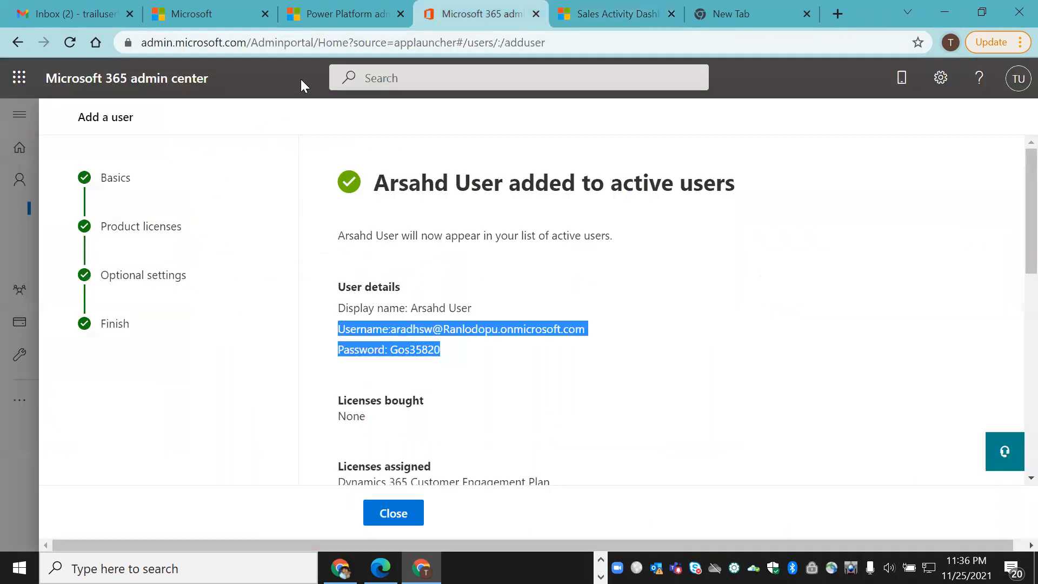
# Return to the Power Platform Environments list and select the Trail environment
pyautogui.hotkey('alt', 'Tab')
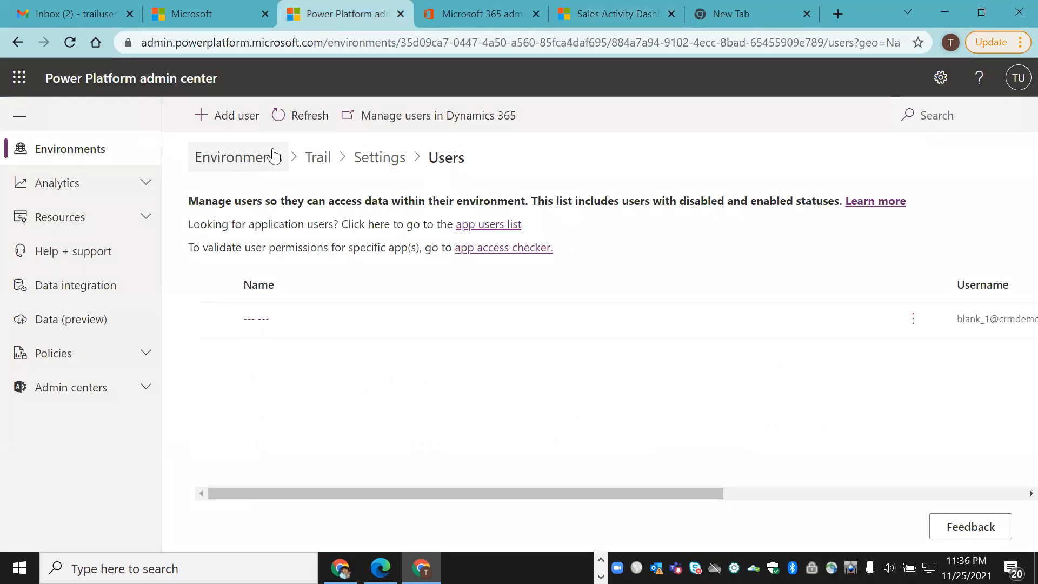
pyautogui.click(79, 157)
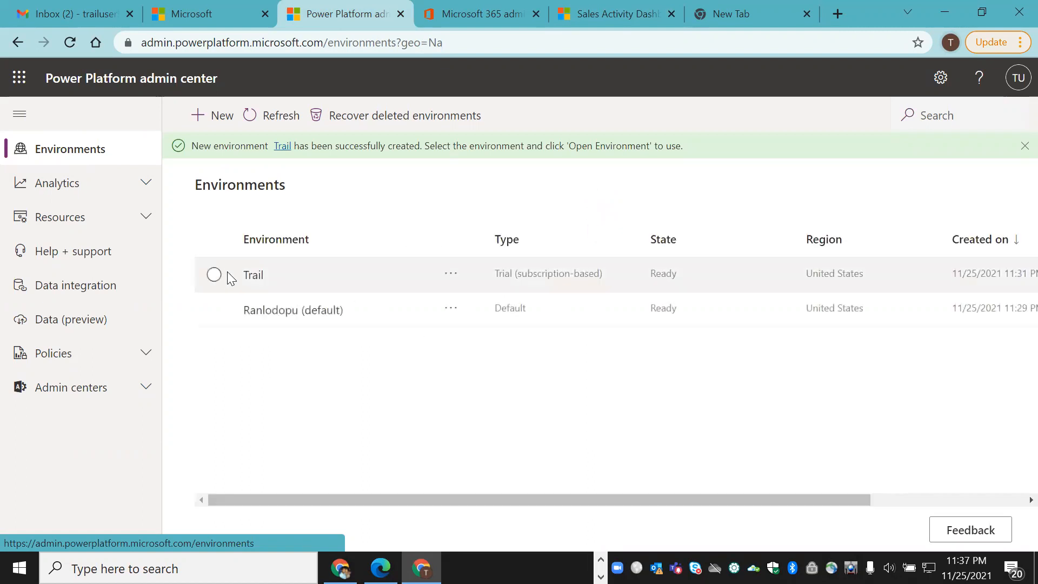
pyautogui.click(214, 276)
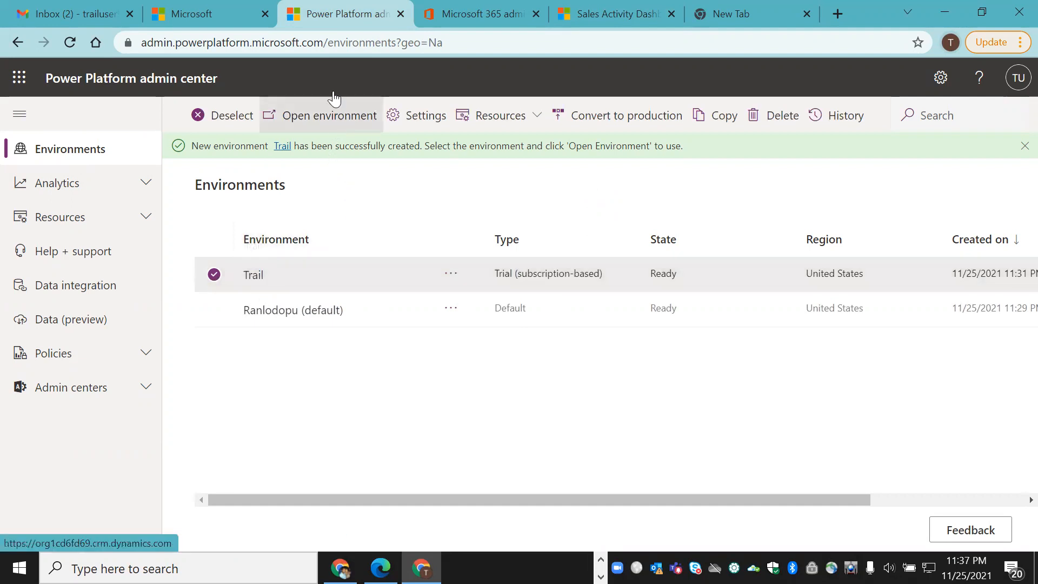
# Open the Trail environment's Published Apps page and look through the listed apps
pyautogui.click(330, 115)
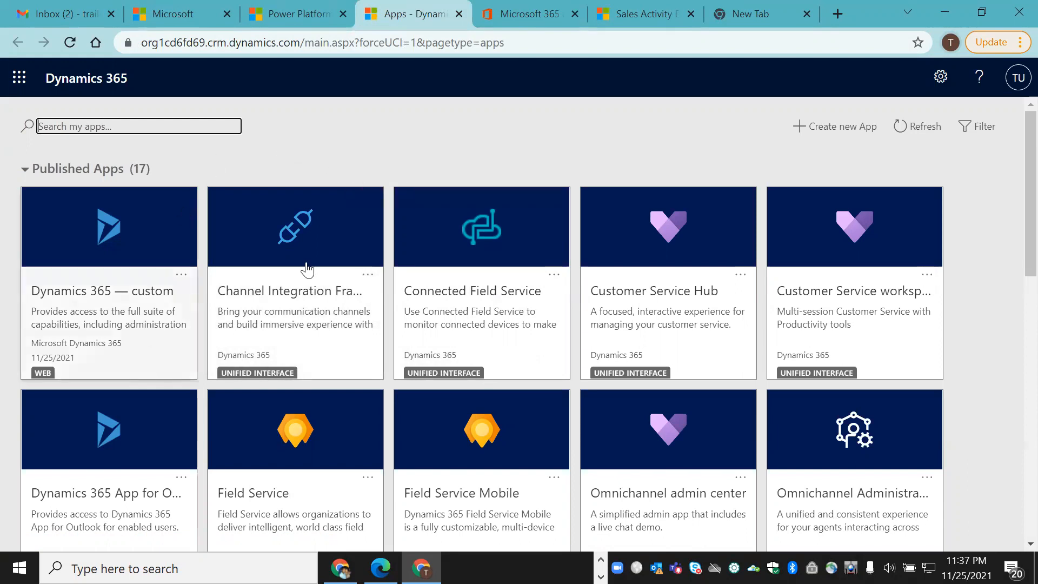
pyautogui.click(957, 179)
pyautogui.hotkey('ctrl', 'a')
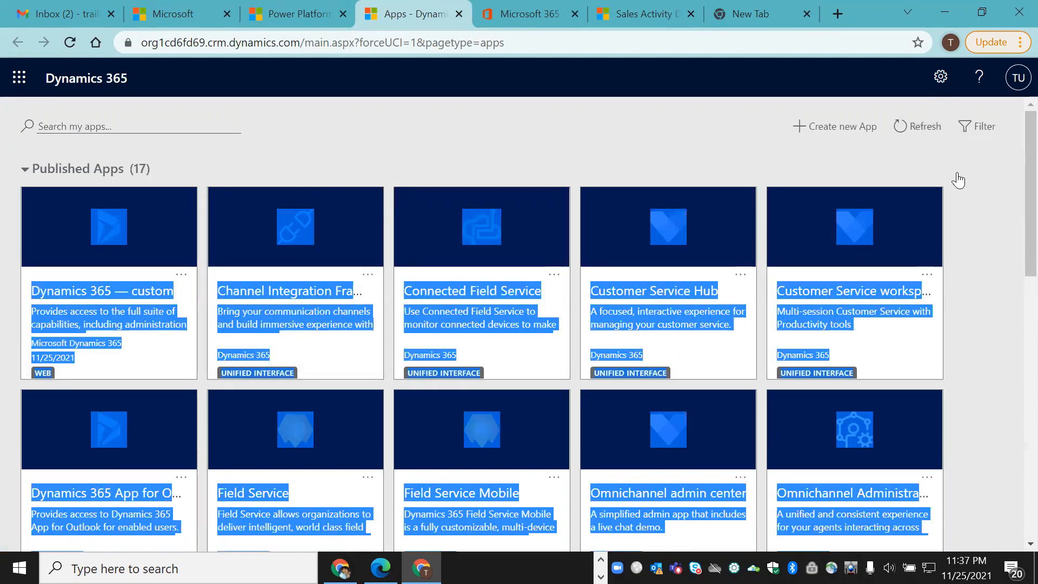
pyautogui.click(979, 221)
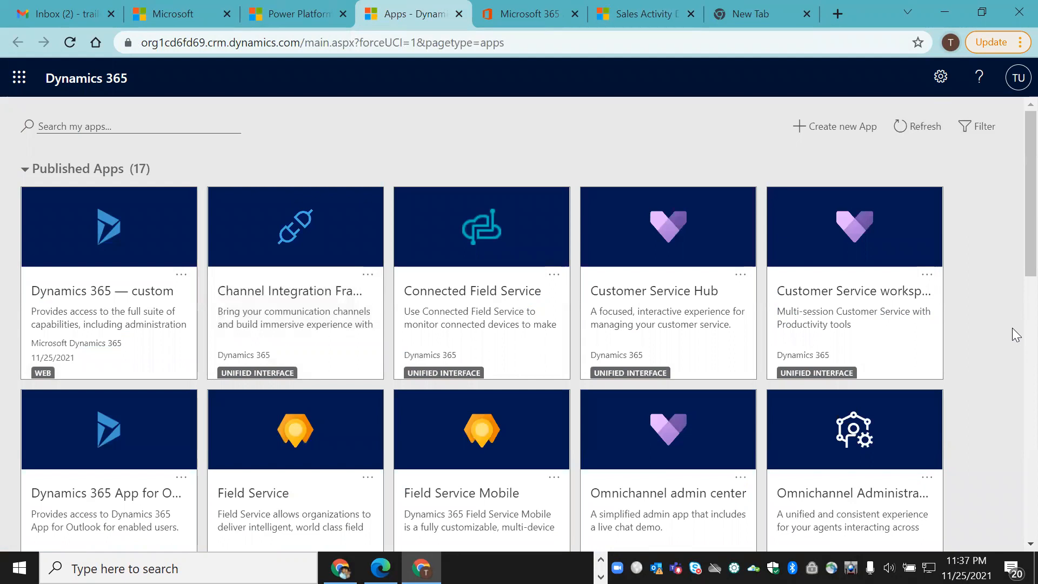
pyautogui.scroll(-8, 1014, 335)
pyautogui.scroll(-5, 1013, 335)
pyautogui.scroll(3, 1013, 378)
pyautogui.scroll(10, 1015, 313)
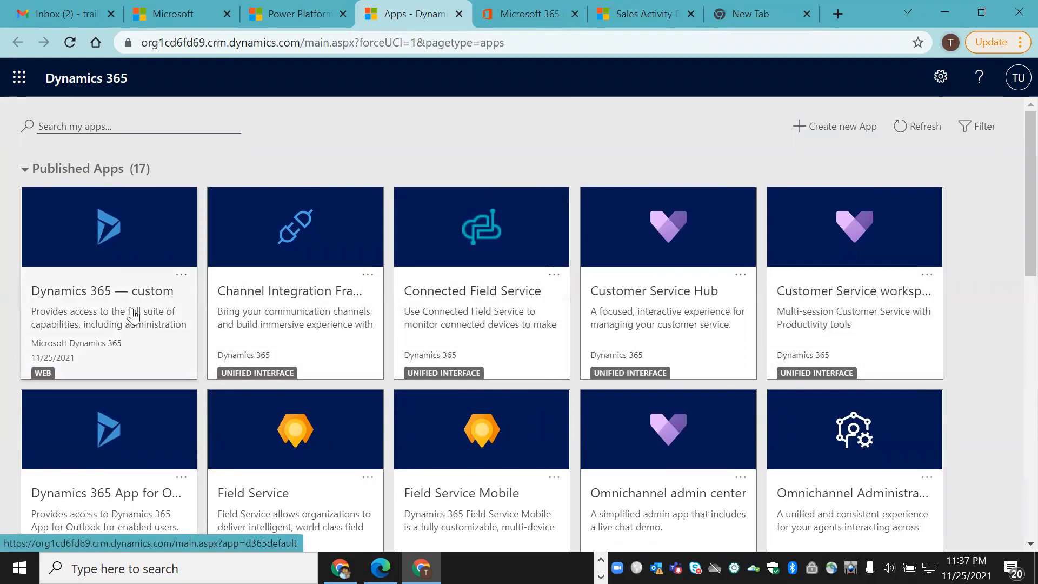
# Set the Dynamics 365 — custom app to Show for all roles and recheck its visibility
pyautogui.click(181, 275)
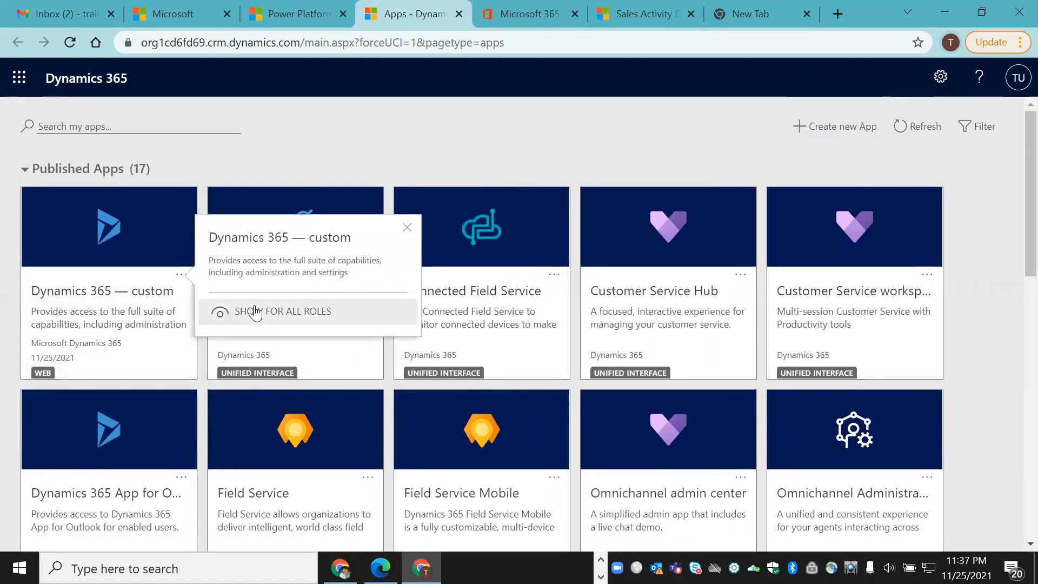
pyautogui.click(295, 317)
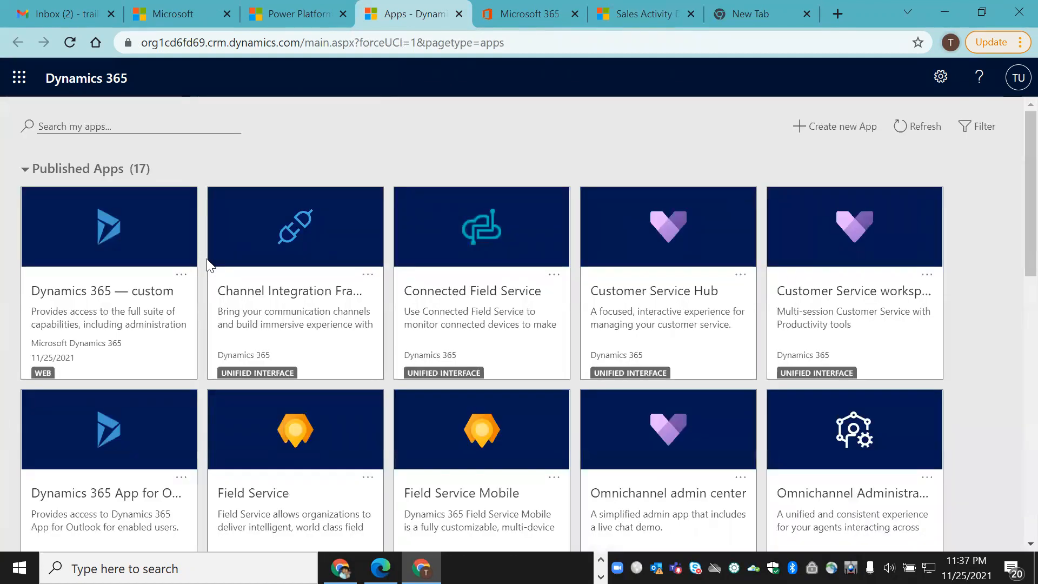
pyautogui.click(181, 276)
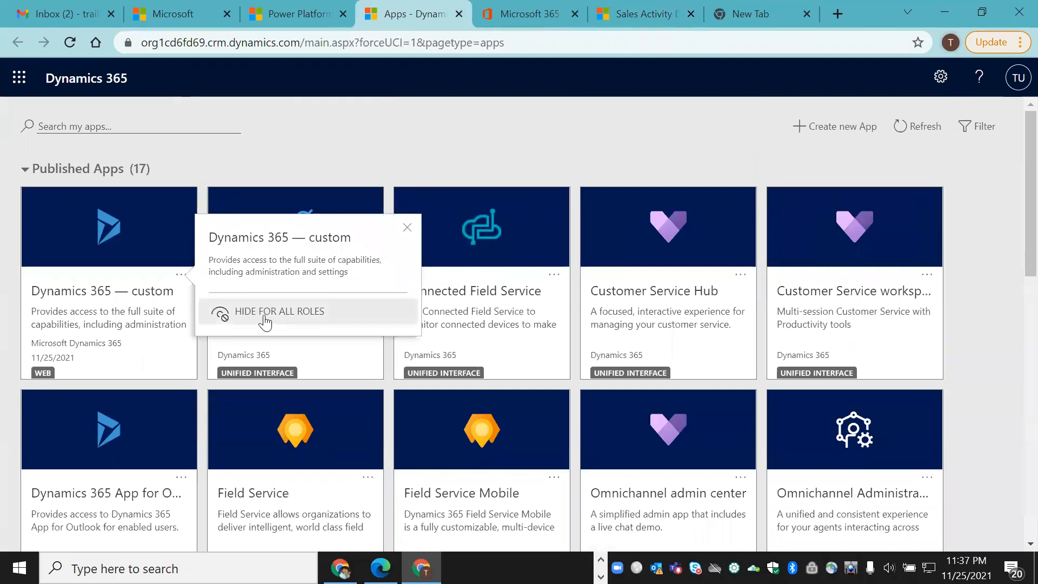
# Launch the Dynamics 365 — custom app's Sales Activity Dashboard, then switch back to Power Platform environments
pyautogui.click(108, 262)
pyautogui.click(131, 268)
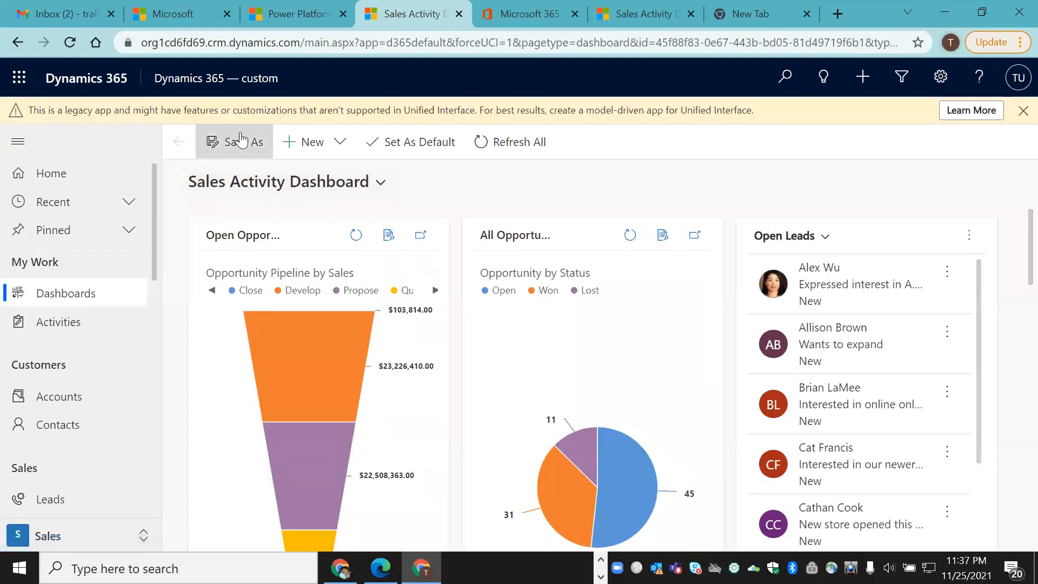
pyautogui.moveTo(157, 261); pyautogui.dragTo(164, 362)
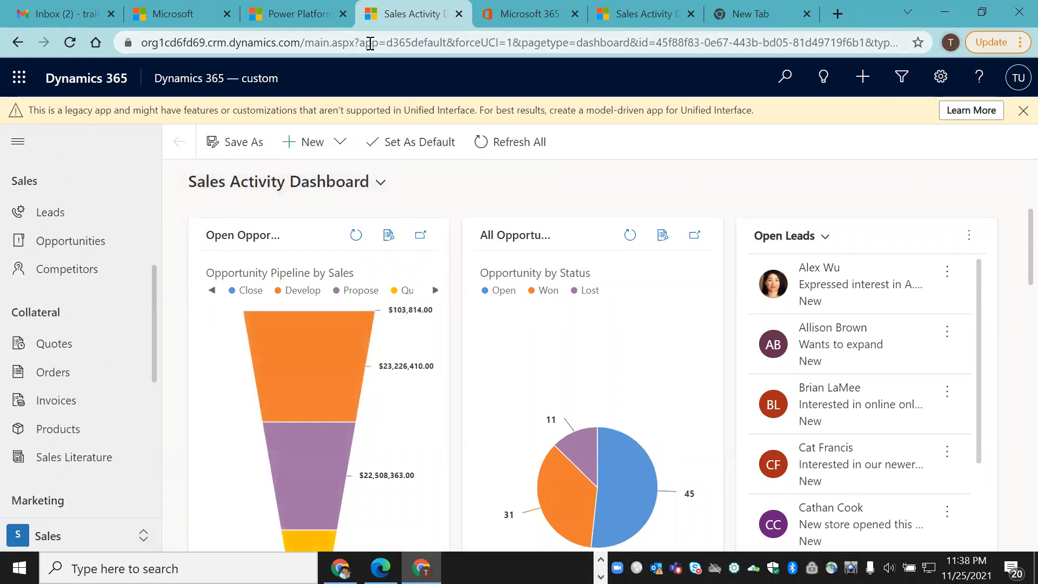
pyautogui.click(325, 26)
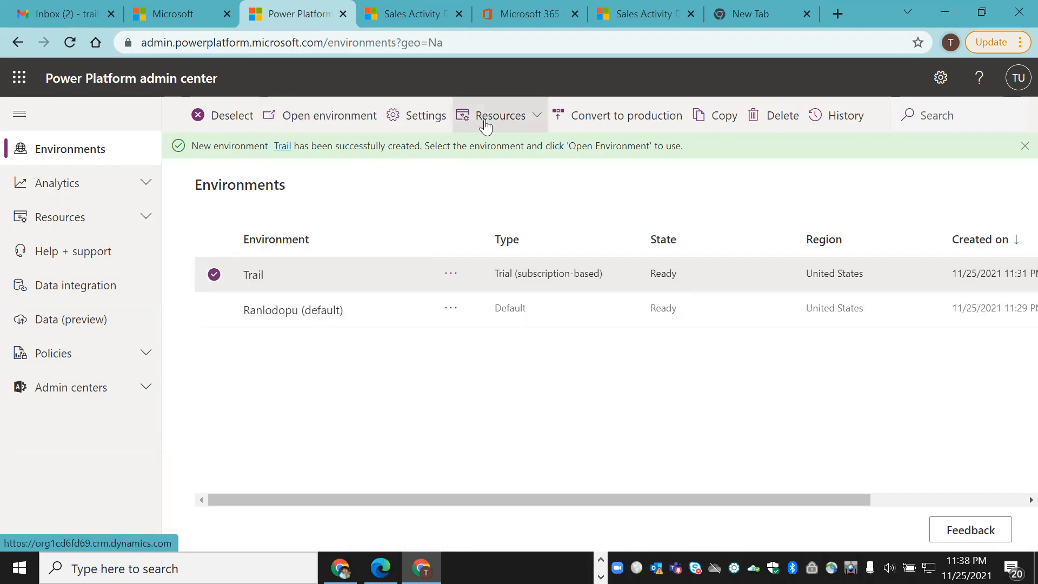
# Open the Trail environment's Users page via Settings > Users + permissions
pyautogui.click(440, 119)
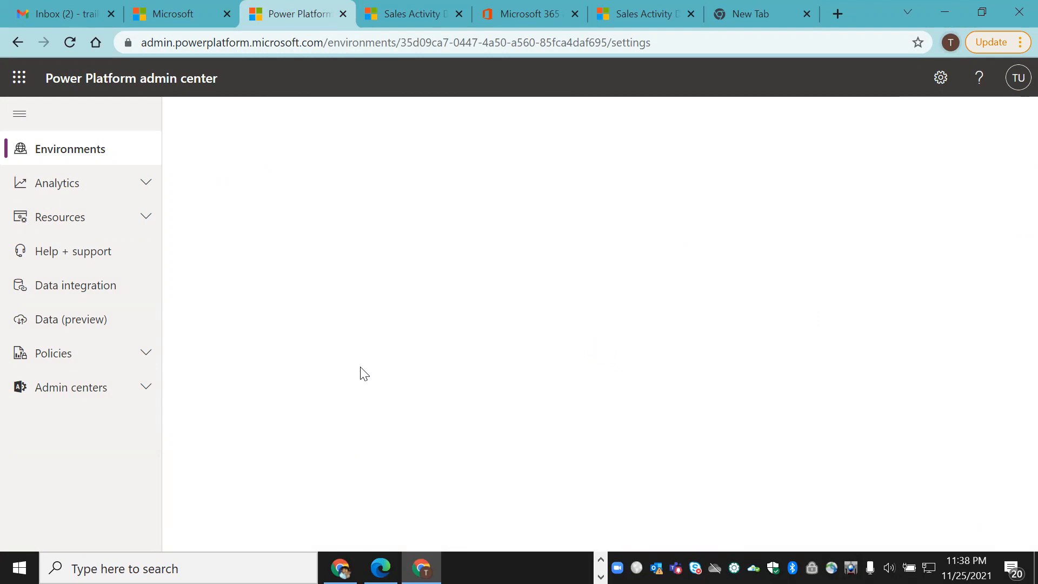
pyautogui.click(286, 339)
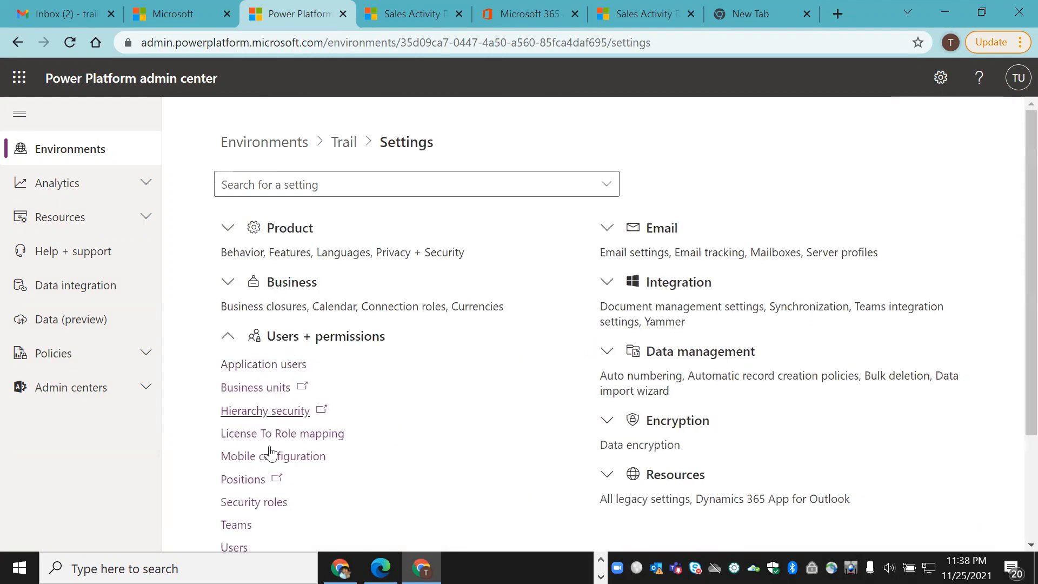
pyautogui.click(233, 546)
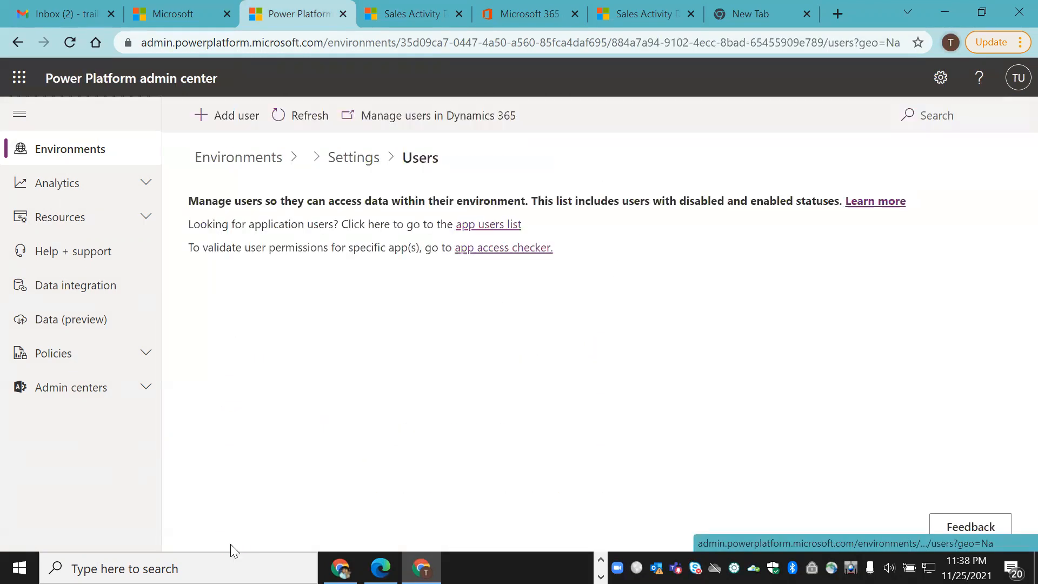
# Retry adding the new user to Trail, dismiss the error, reload, and return to the Sales Activity Dashboard
pyautogui.click(234, 115)
pyautogui.click(835, 321)
pyautogui.write('arsahd')
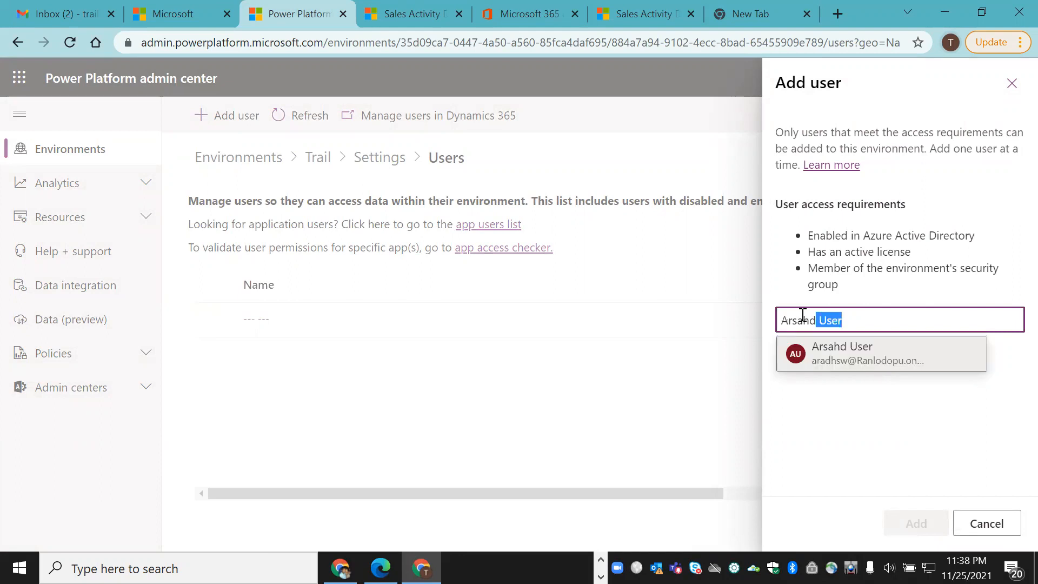
pyautogui.click(852, 354)
pyautogui.click(917, 523)
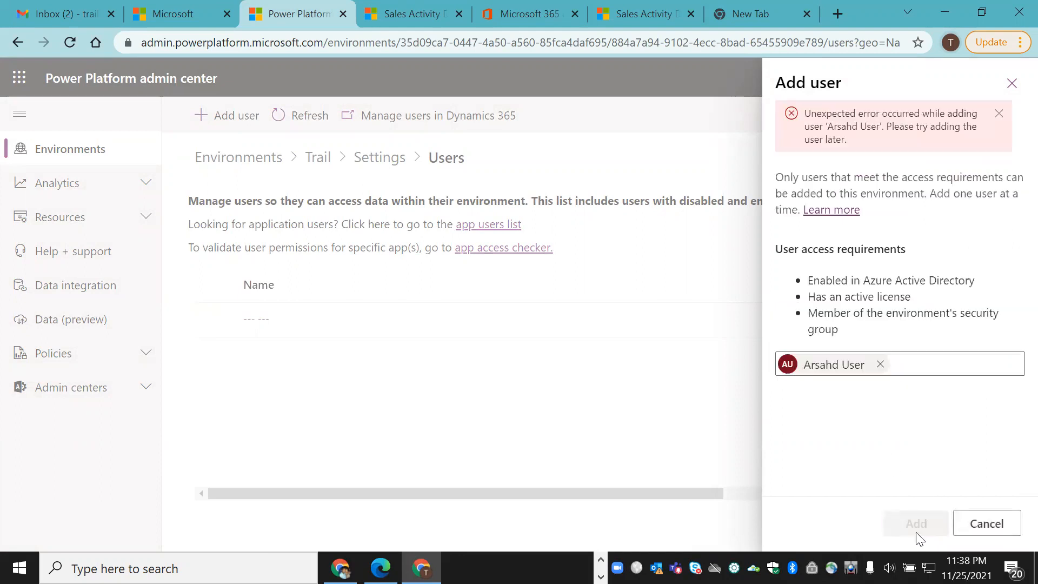
pyautogui.click(1011, 83)
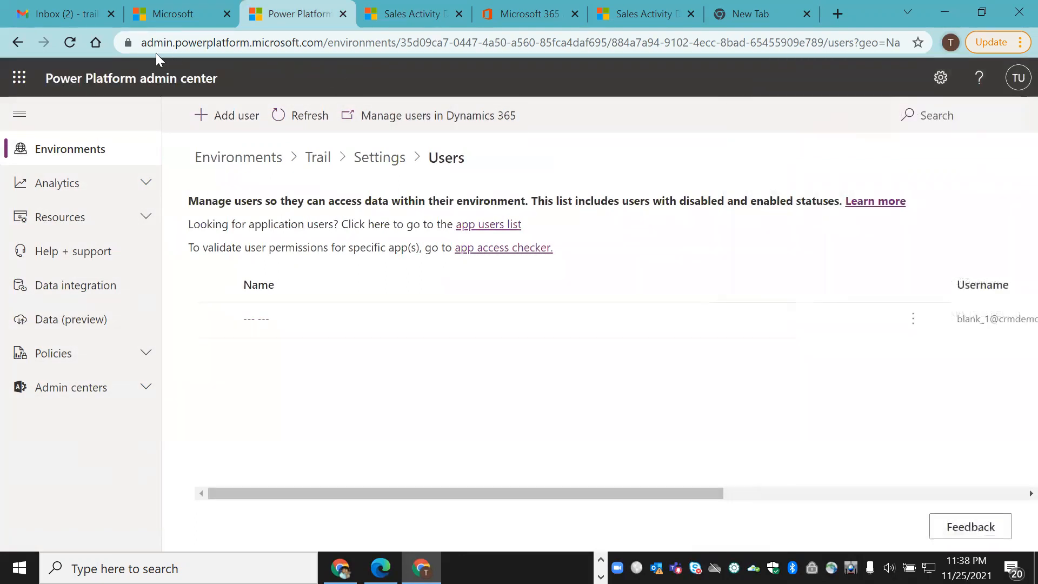
pyautogui.click(69, 34)
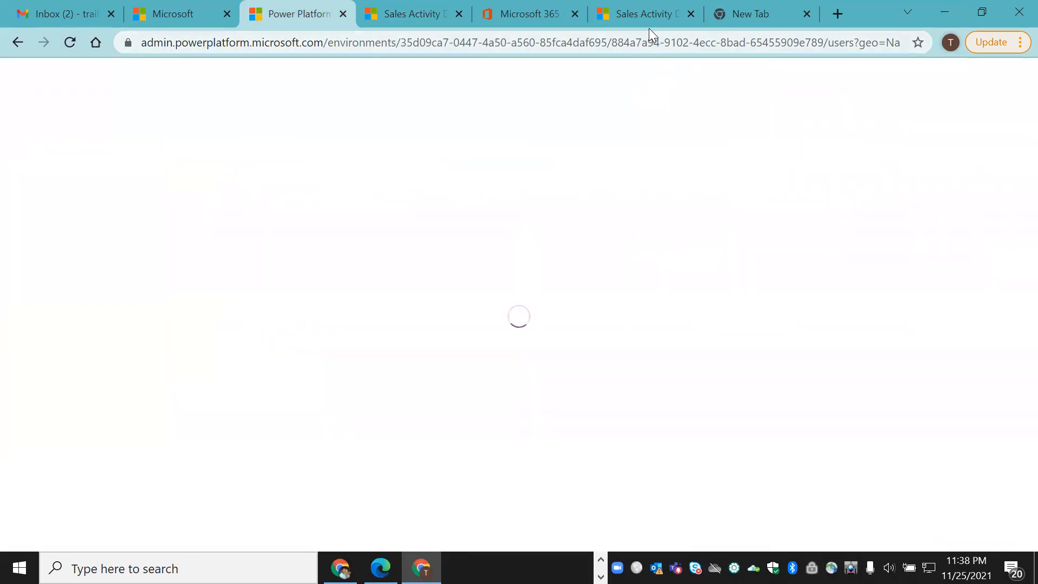
pyautogui.click(643, 22)
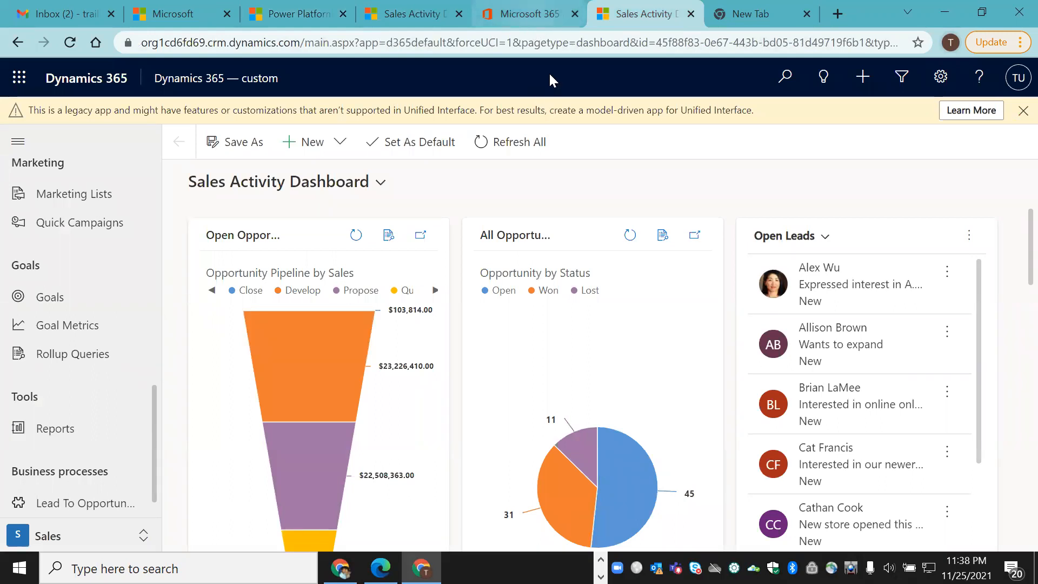
# Clear the sign-in details on Microsoft 365's user confirmation page, then go back to Power Platform
pyautogui.click(515, 25)
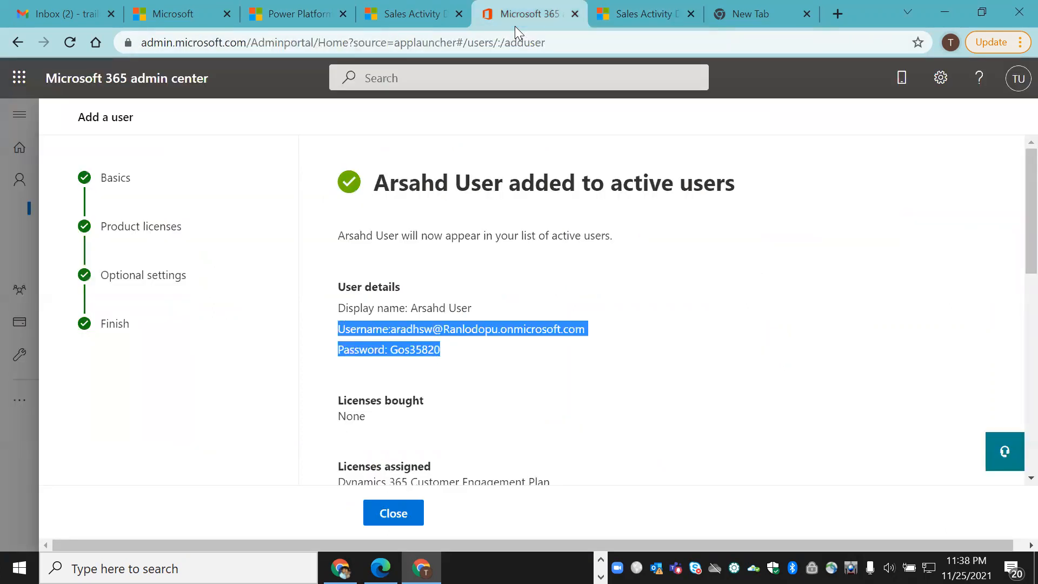
pyautogui.click(478, 315)
pyautogui.click(302, 25)
# Search for the new user, add them to Trail, and dismiss the panel after the error
pyautogui.click(239, 111)
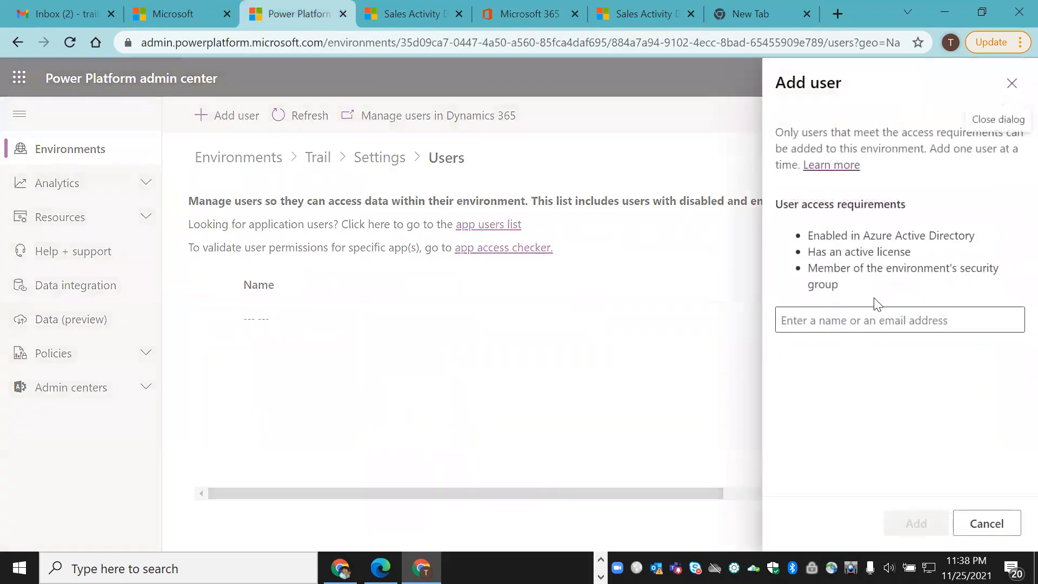
pyautogui.click(835, 322)
pyautogui.write('arsa')
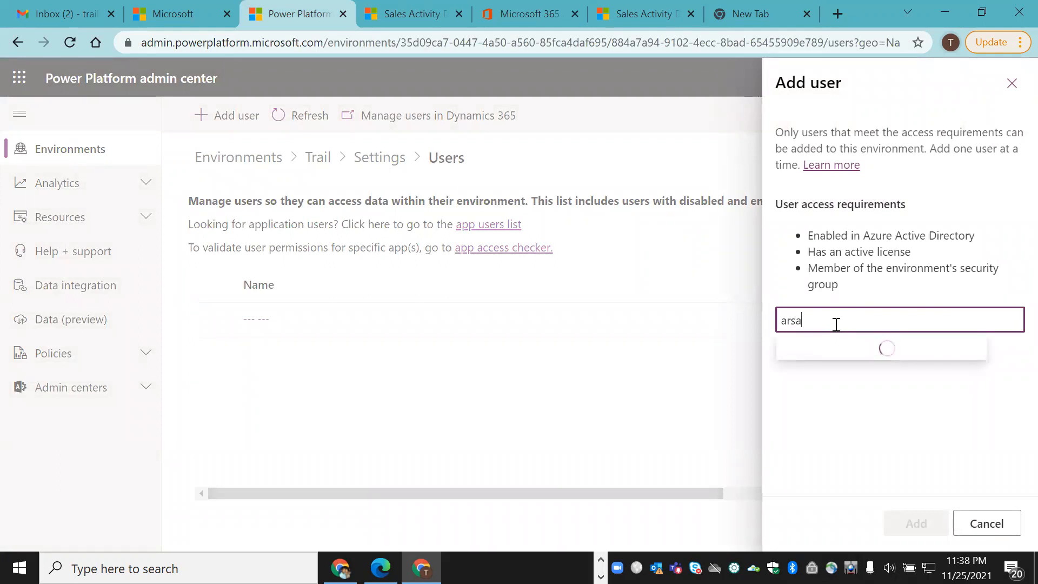
pyautogui.click(838, 354)
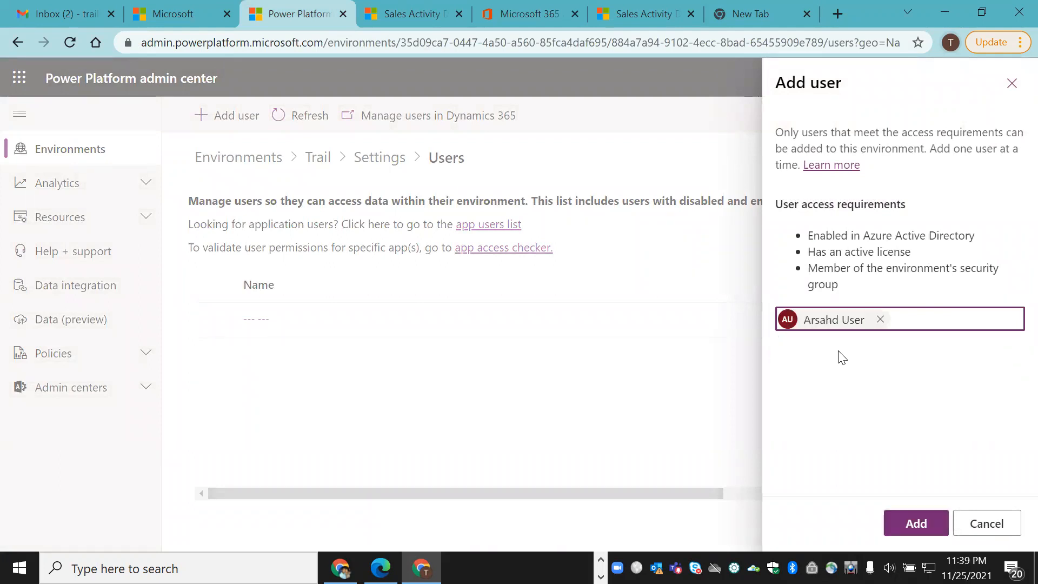
pyautogui.click(916, 524)
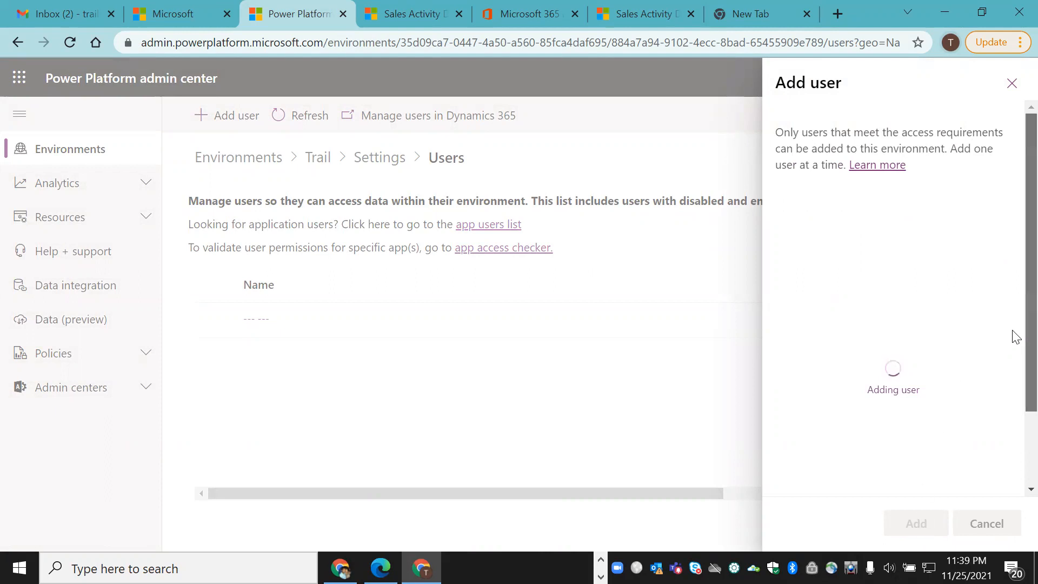
pyautogui.scroll(-2, 1014, 335)
pyautogui.scroll(2, 1014, 319)
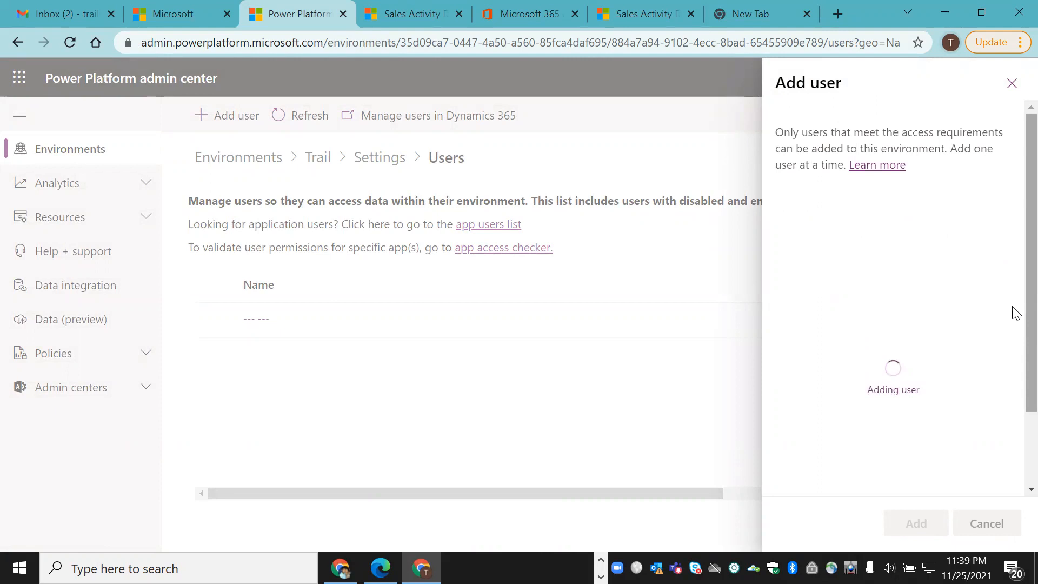
pyautogui.scroll(-2, 1013, 324)
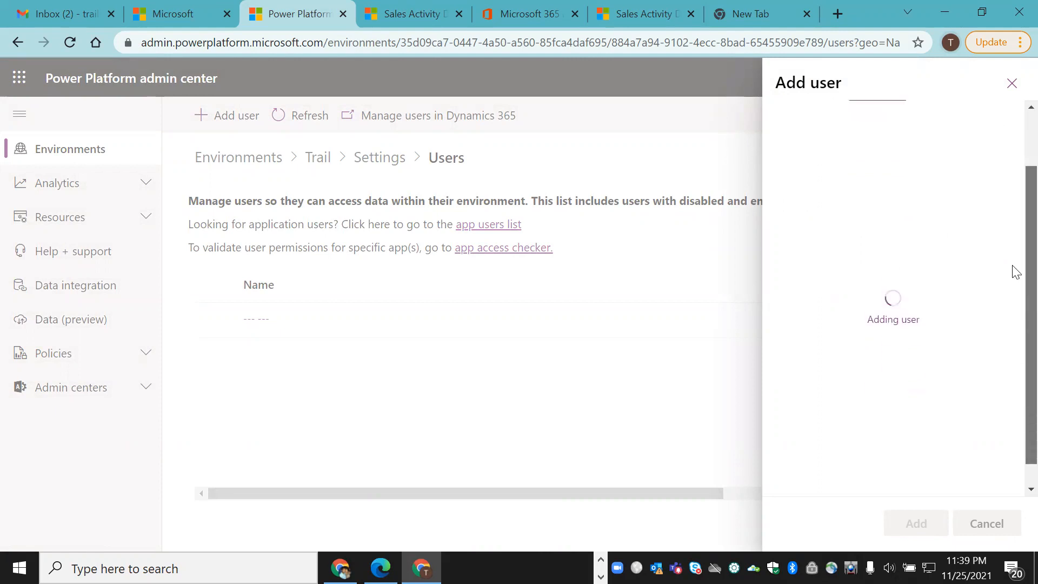
pyautogui.scroll(2, 1013, 259)
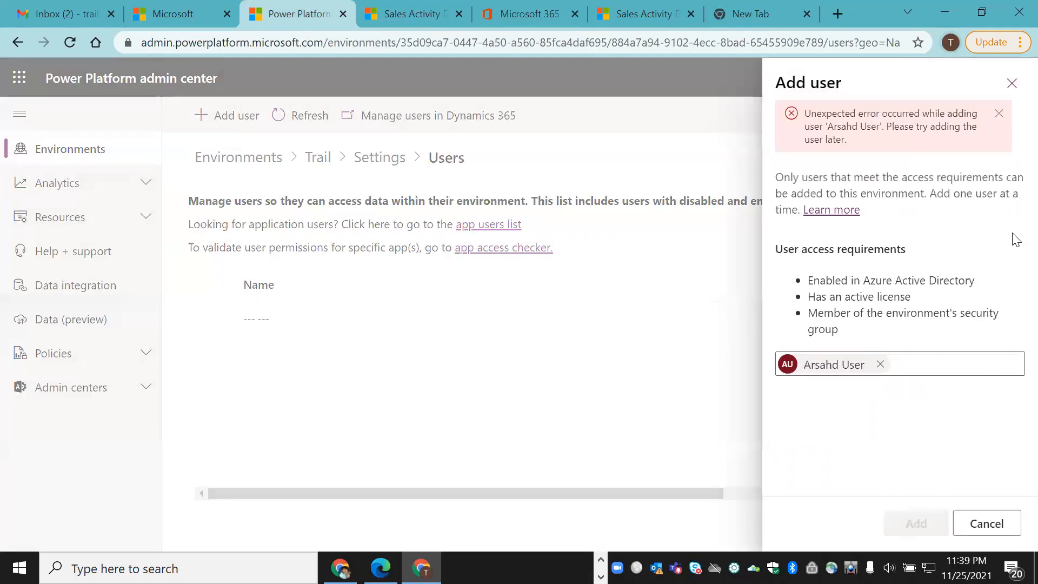
pyautogui.click(977, 523)
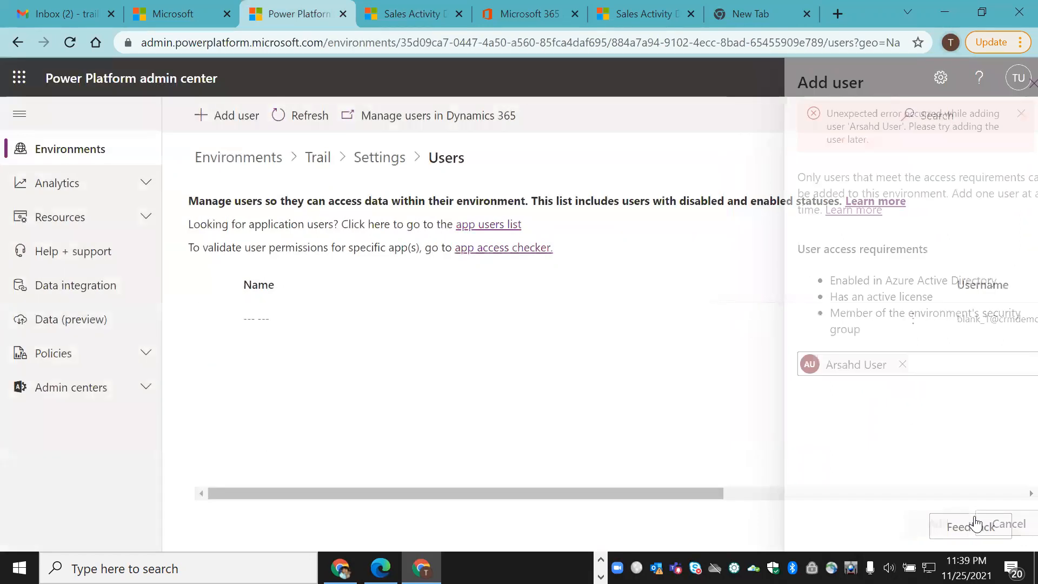
# Reload Trail's Users page and close the Microsoft 365 user-added confirmation
pyautogui.click(68, 43)
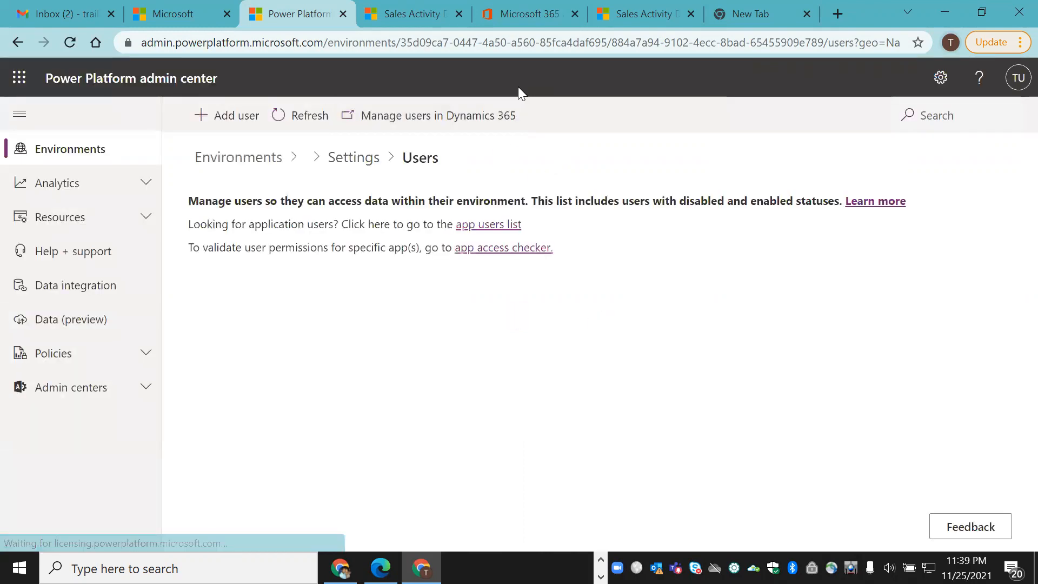
pyautogui.hotkey('ctrl', 'Tab')
pyautogui.hotkey('ctrl', 'Tab')
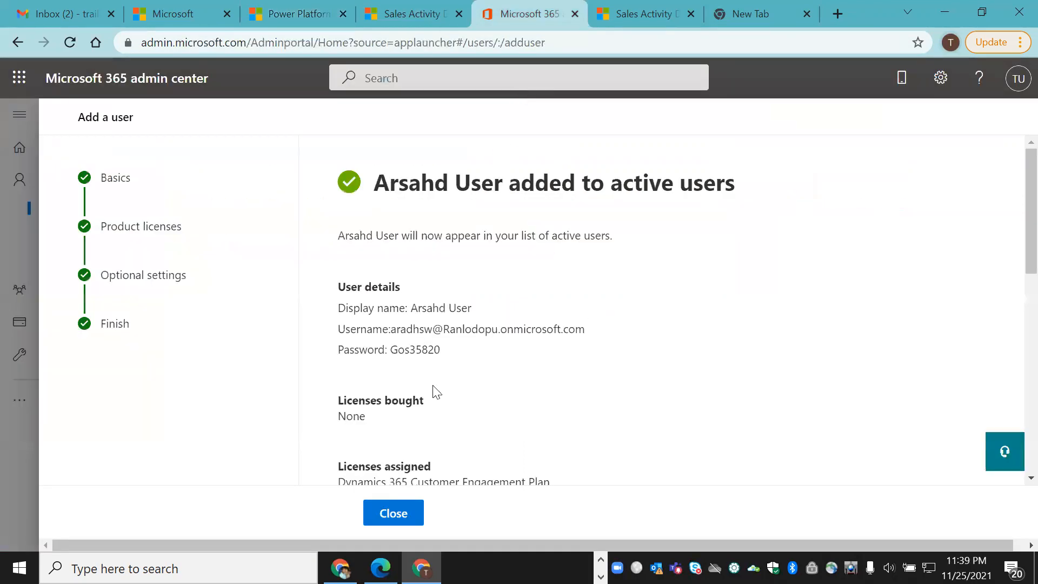
pyautogui.click(390, 512)
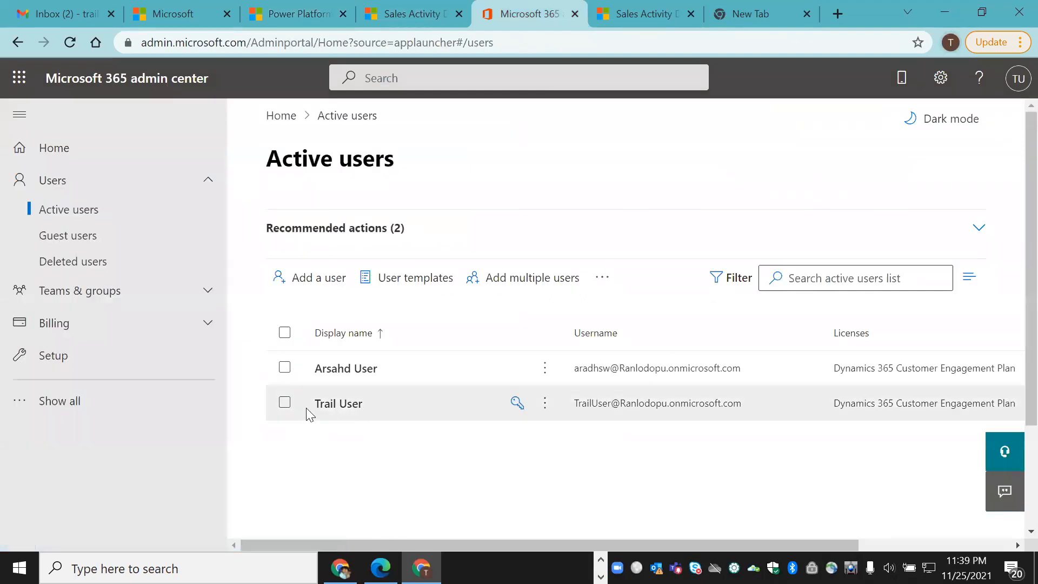
# Check the new user's Trail security roles, confirm System Administrator is assigned, and cancel
pyautogui.click(292, 15)
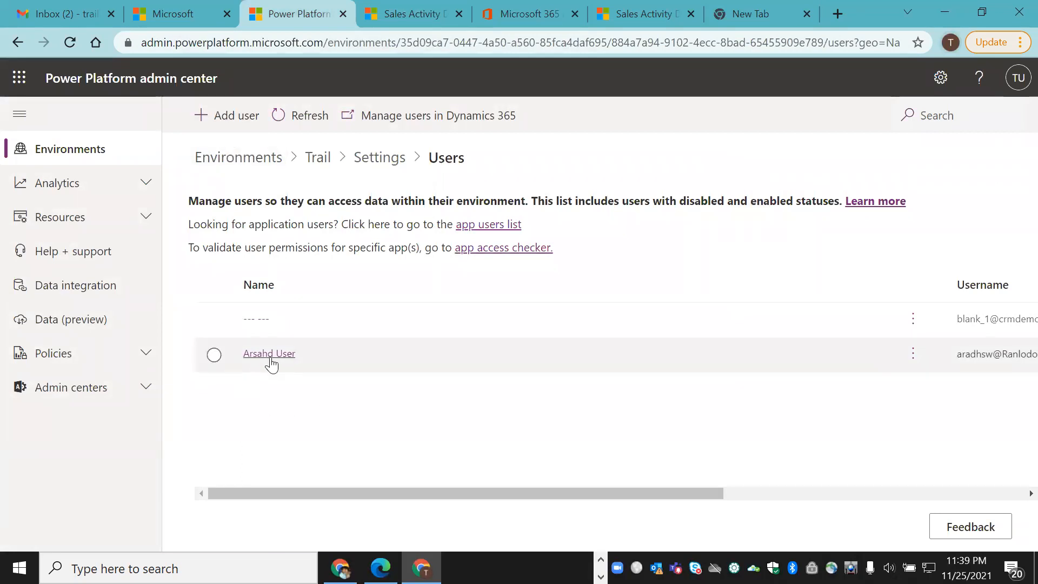
pyautogui.moveTo(607, 489); pyautogui.dragTo(320, 514)
pyautogui.click(214, 355)
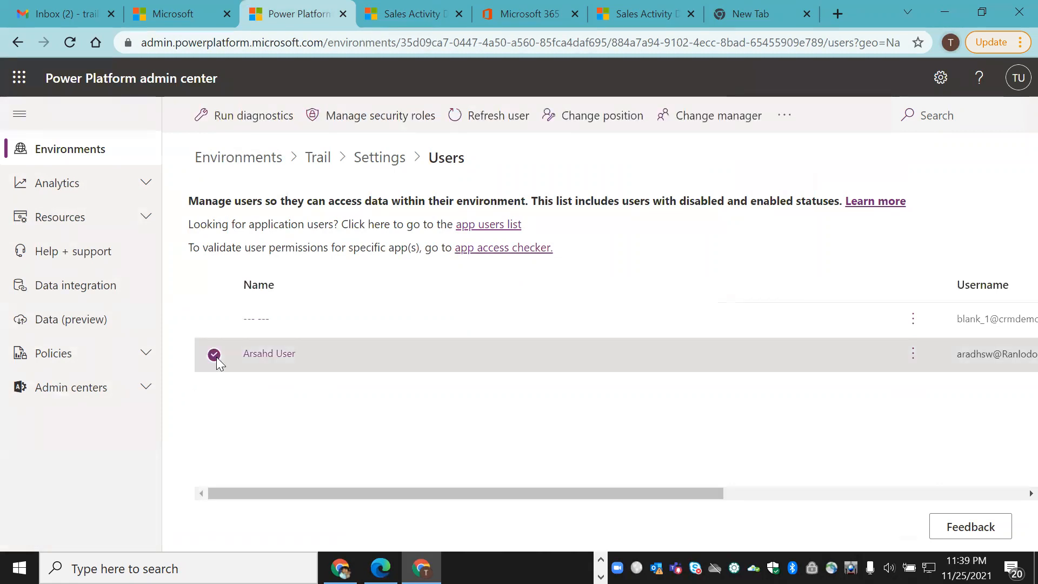
pyautogui.click(372, 117)
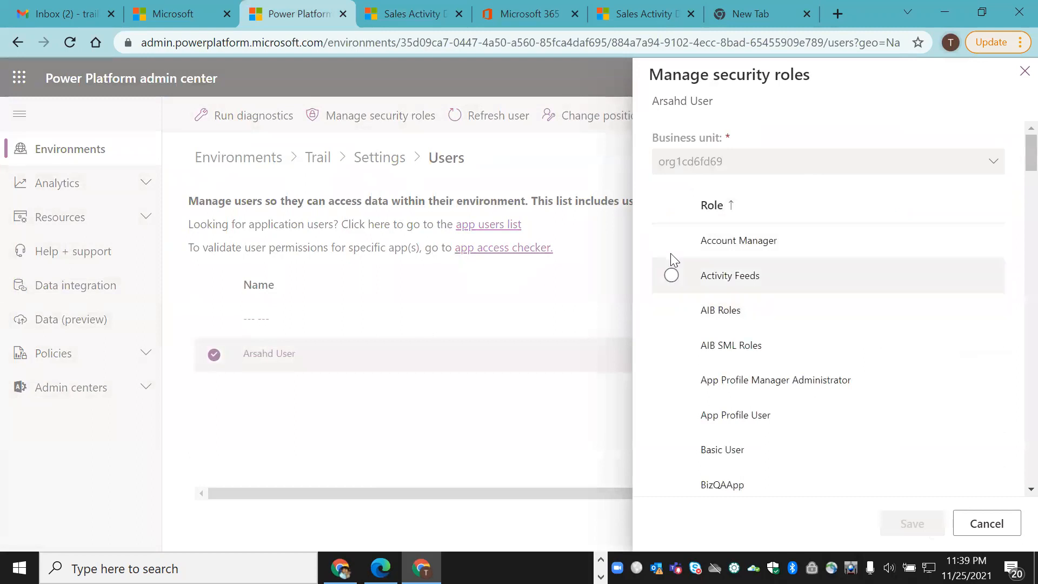
pyautogui.moveTo(1014, 173); pyautogui.dragTo(1015, 484)
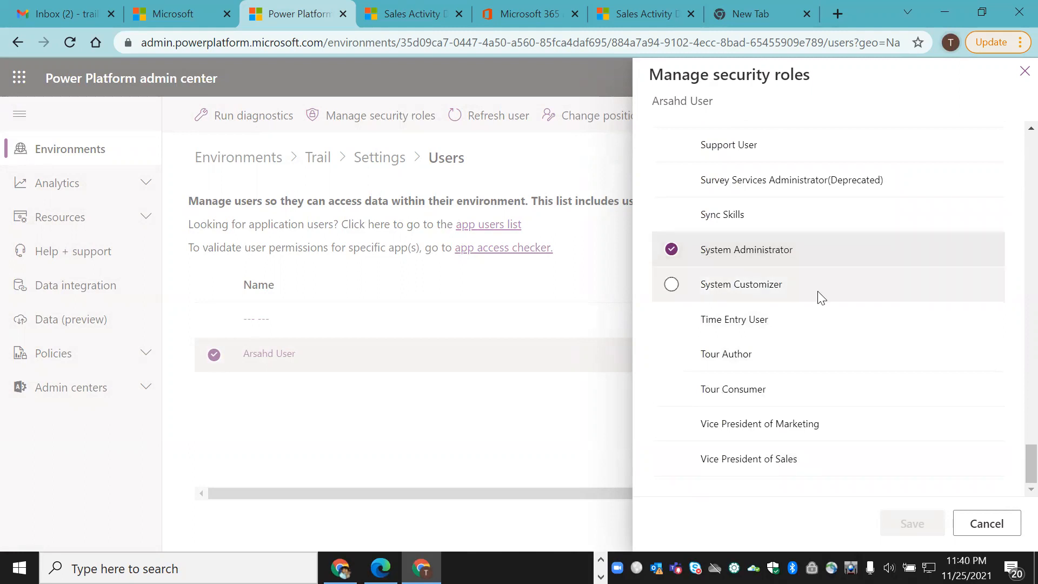
pyautogui.click(986, 523)
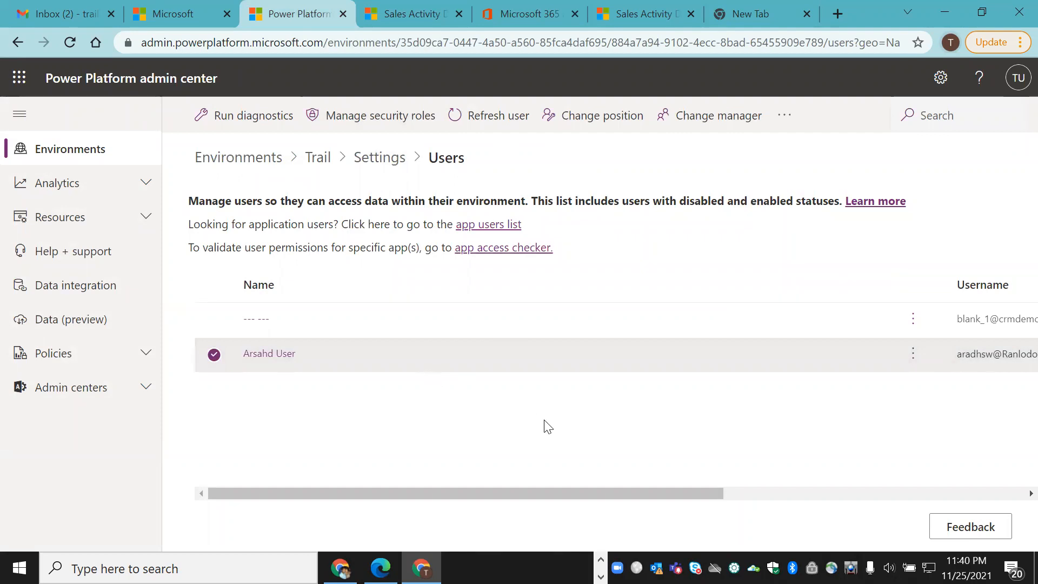
# Glance at the Dashboard and Active users tabs, then open Power Platform's Environments list
pyautogui.moveTo(521, 494); pyautogui.dragTo(456, 531)
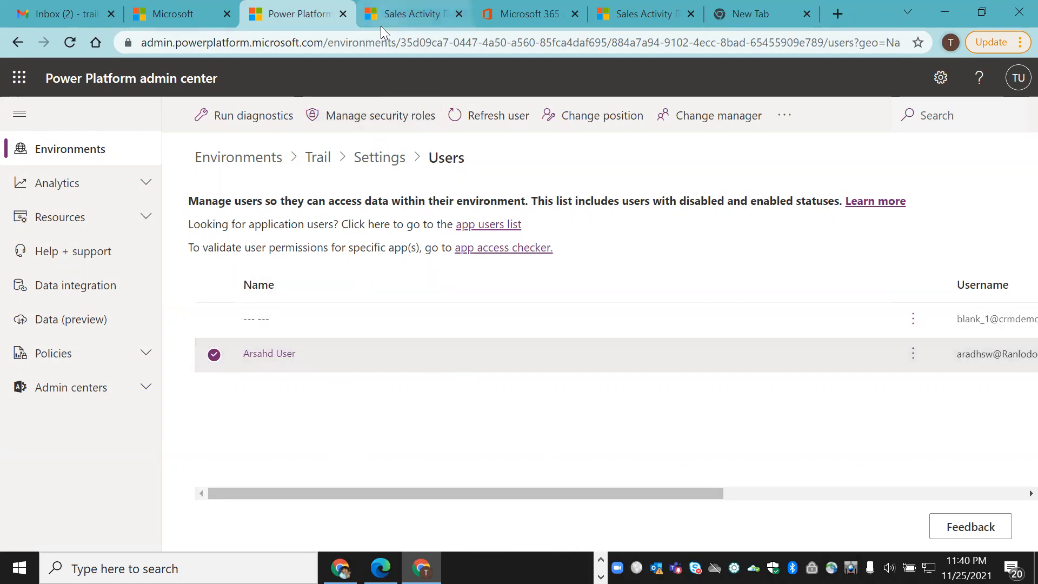
pyautogui.click(380, 26)
pyautogui.click(521, 26)
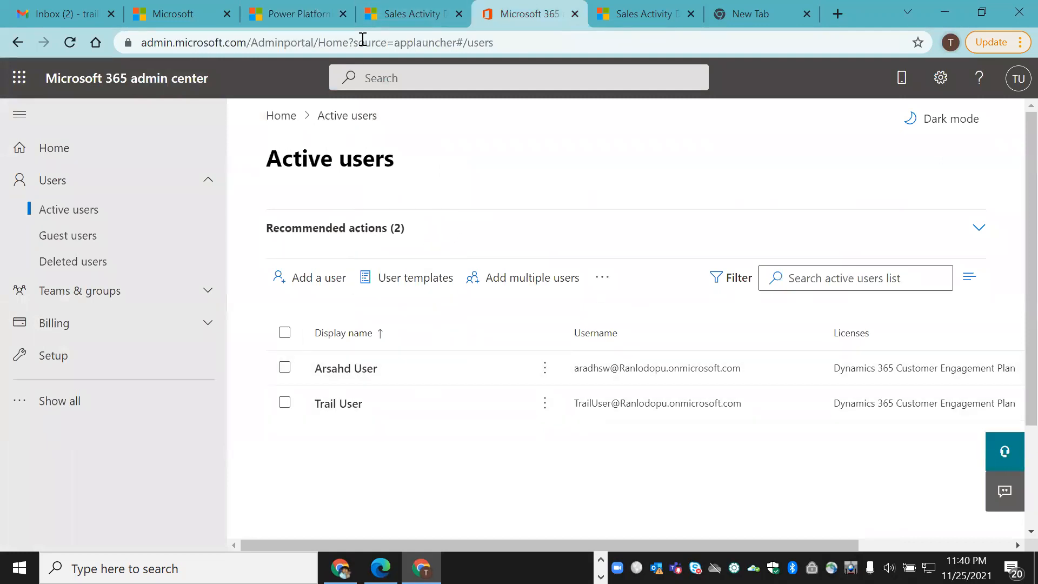
pyautogui.click(301, 20)
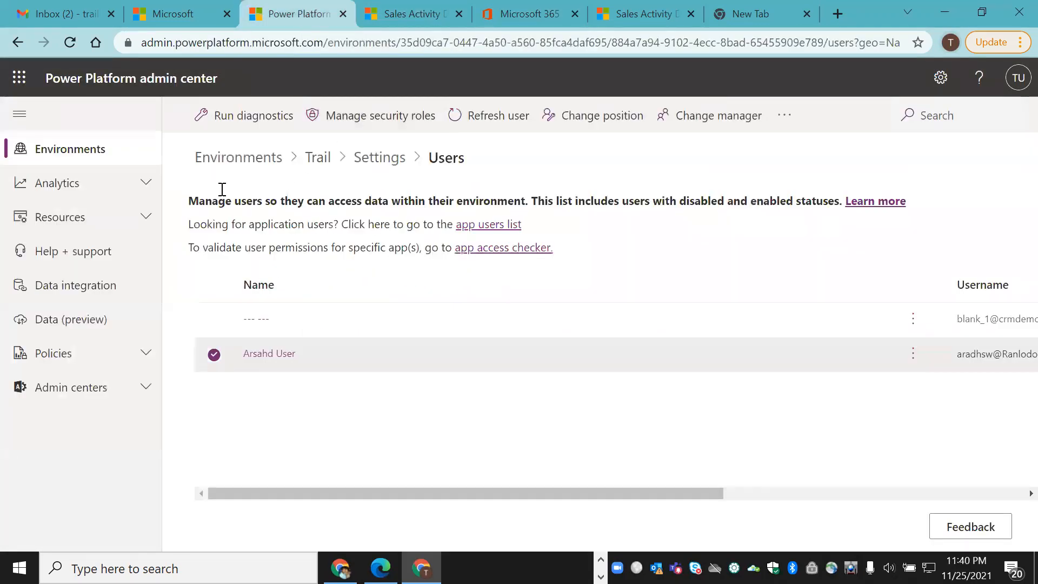
pyautogui.click(107, 161)
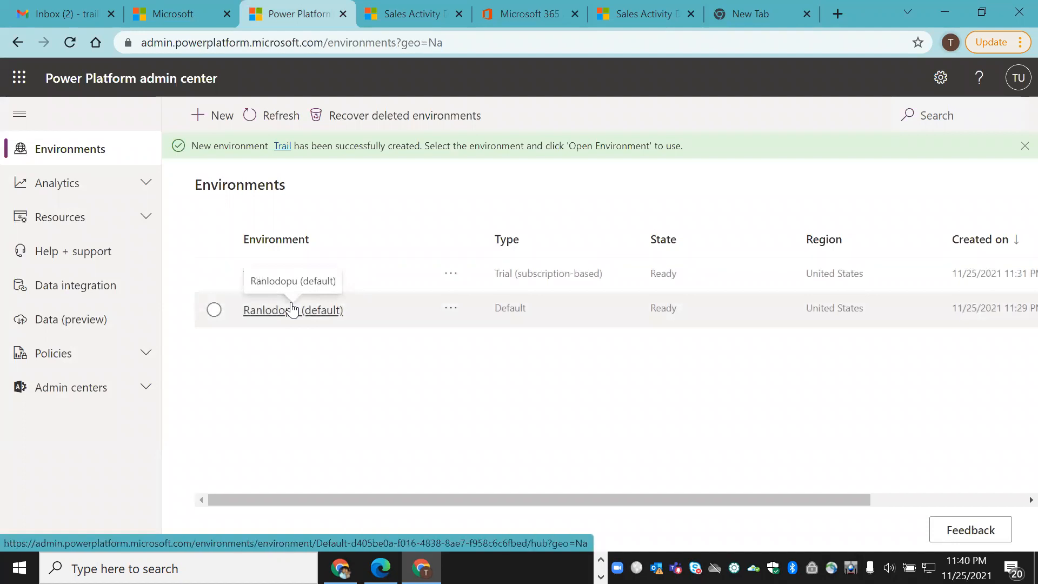
# Select Trail, open its Users page to add a user, then switch to the Microsoft 365 Active users tab
pyautogui.click(214, 275)
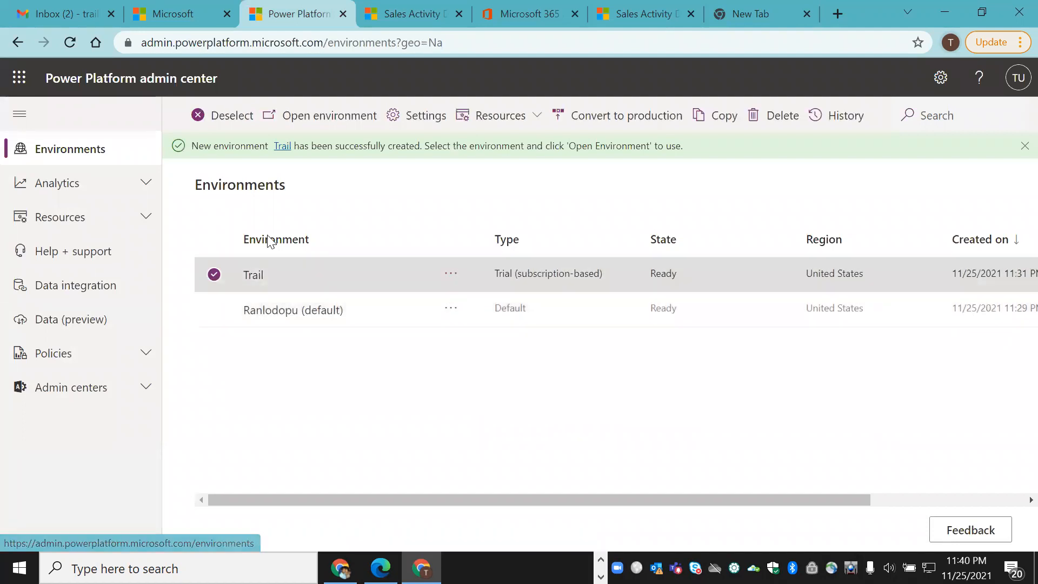
pyautogui.click(405, 127)
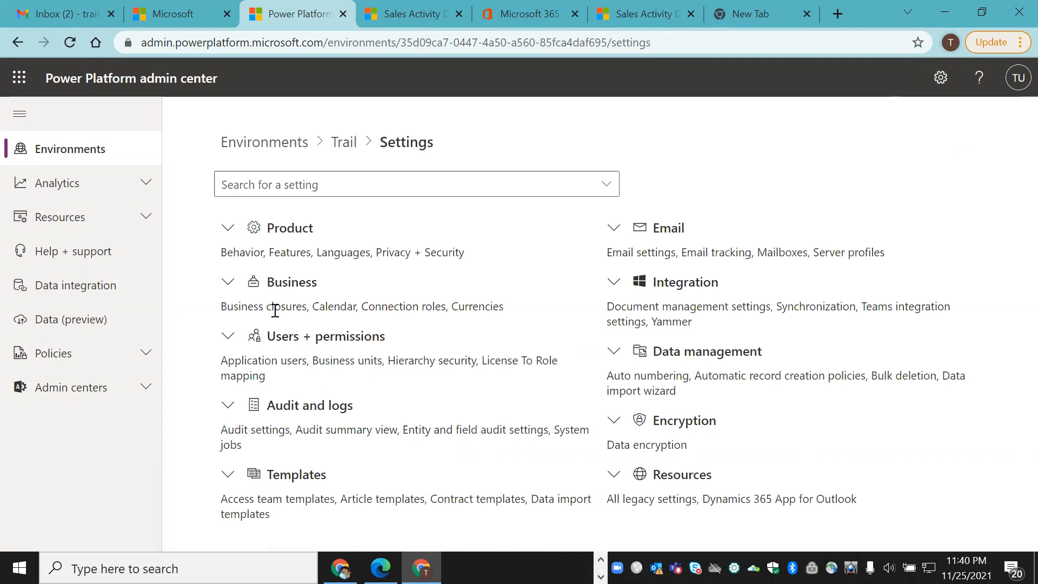
pyautogui.click(231, 340)
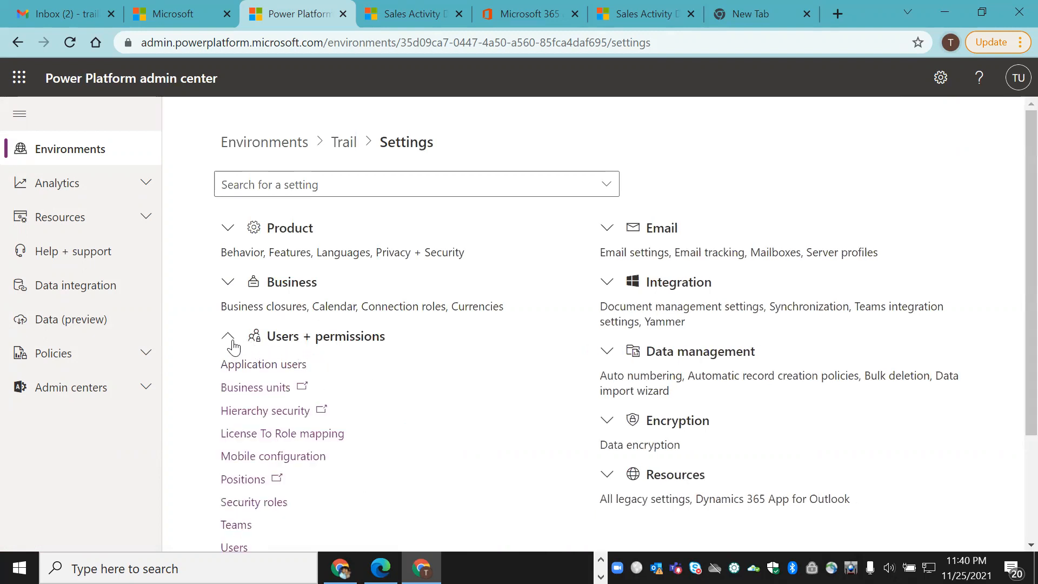
pyautogui.click(232, 547)
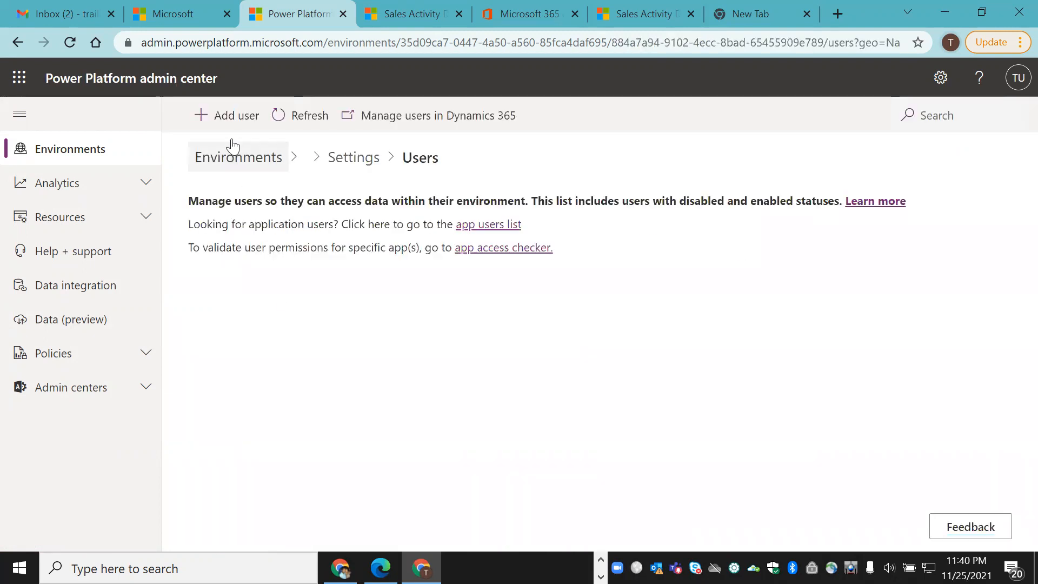
pyautogui.click(225, 122)
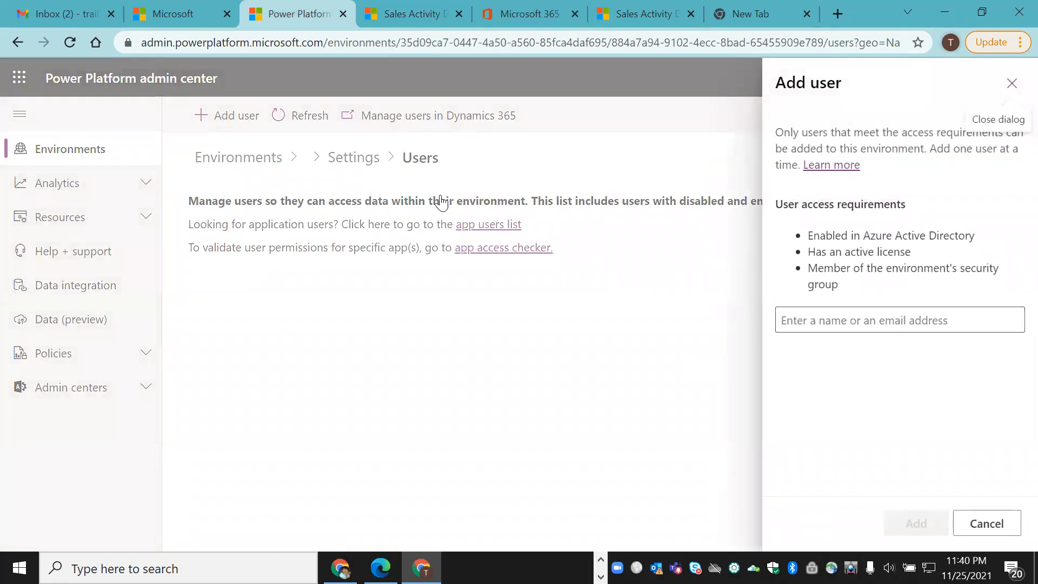
pyautogui.click(411, 15)
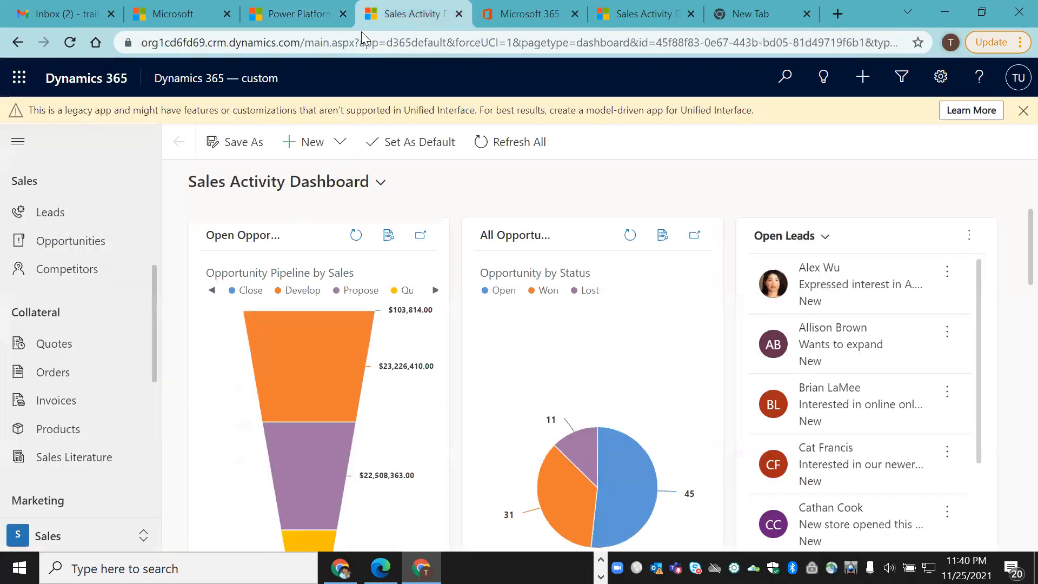
pyautogui.click(522, 15)
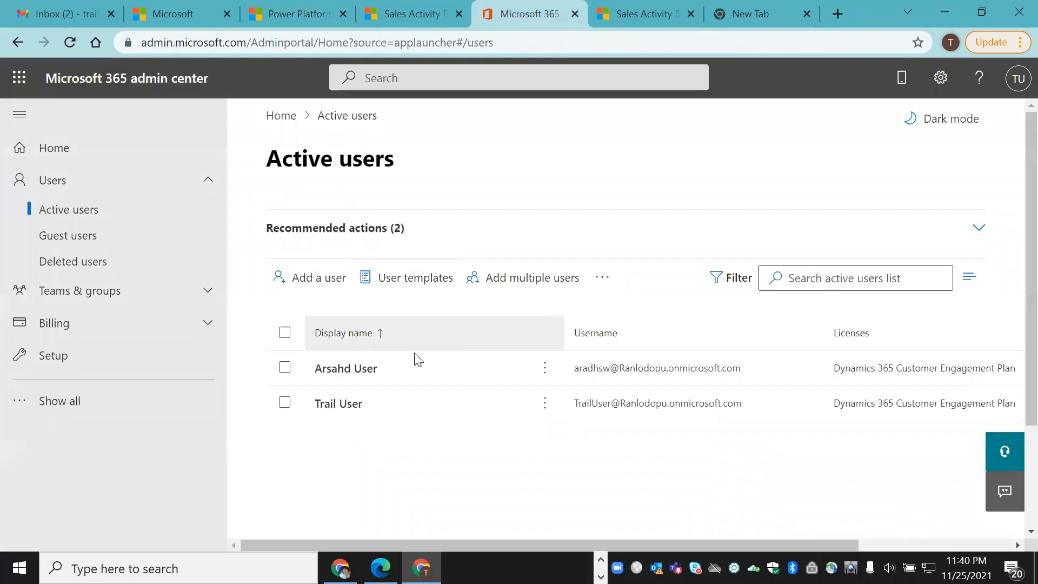